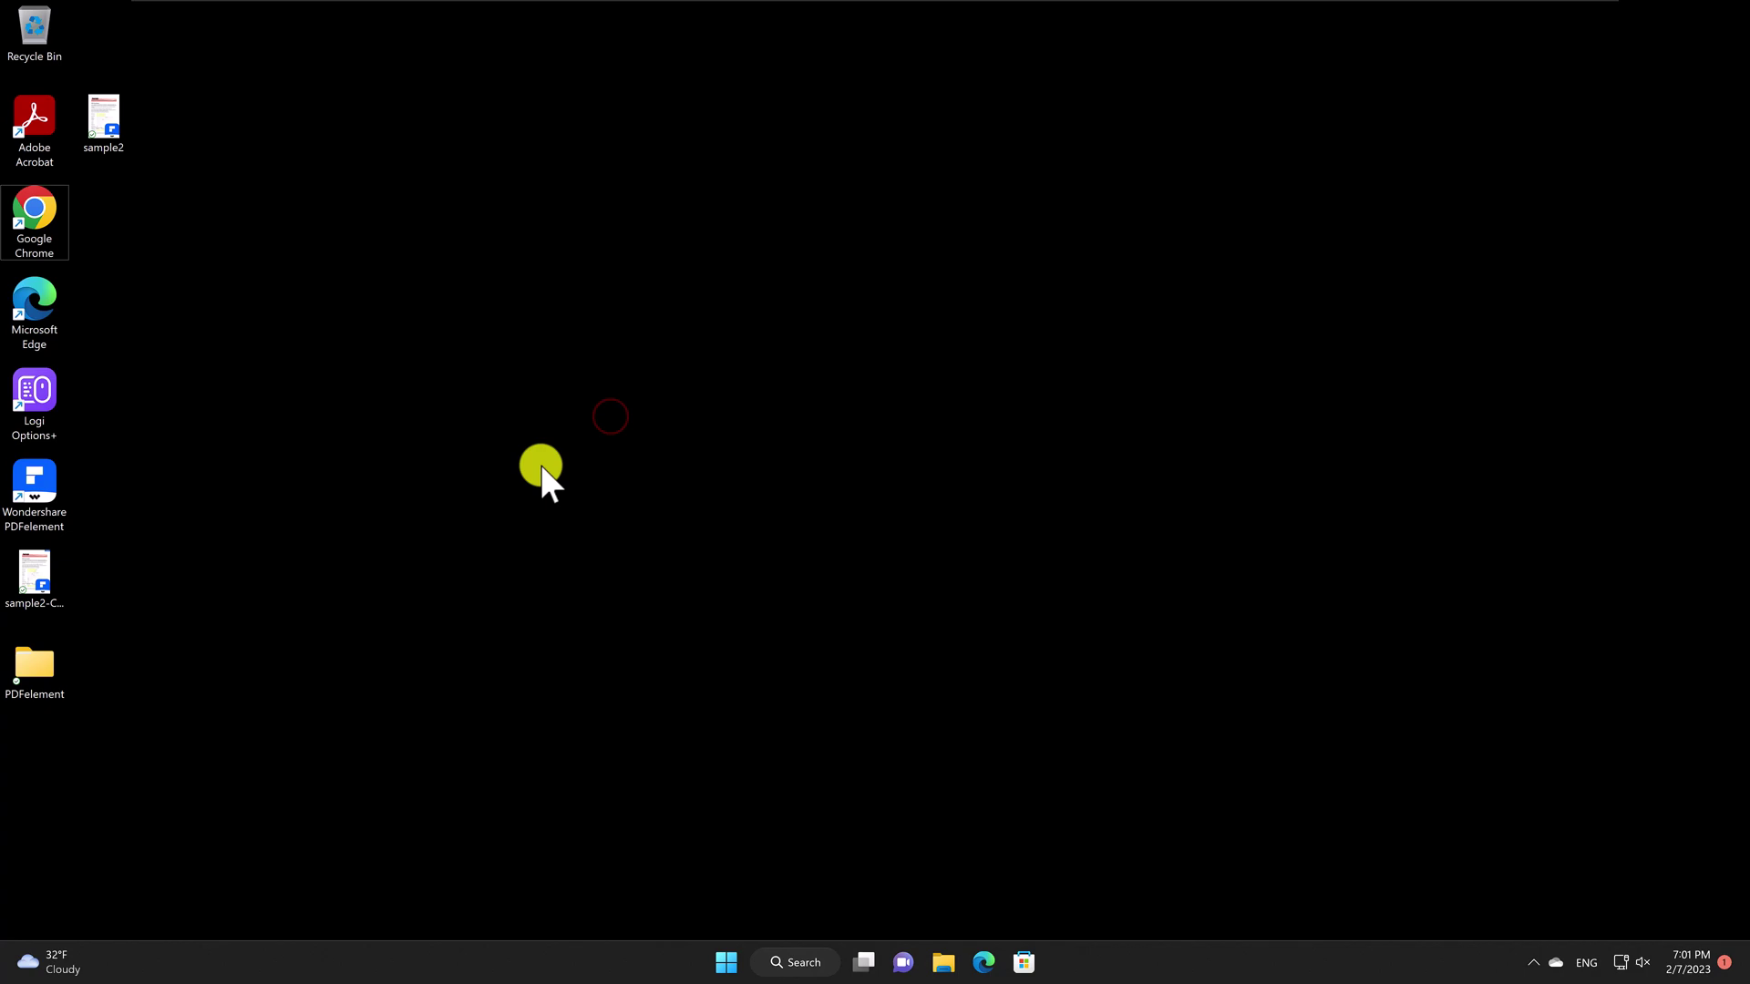
# Launch Chrome and load mail.google.com, showing the Gmail Inbox with 57 unread messages.
pyautogui.doubleClick(20, 224)
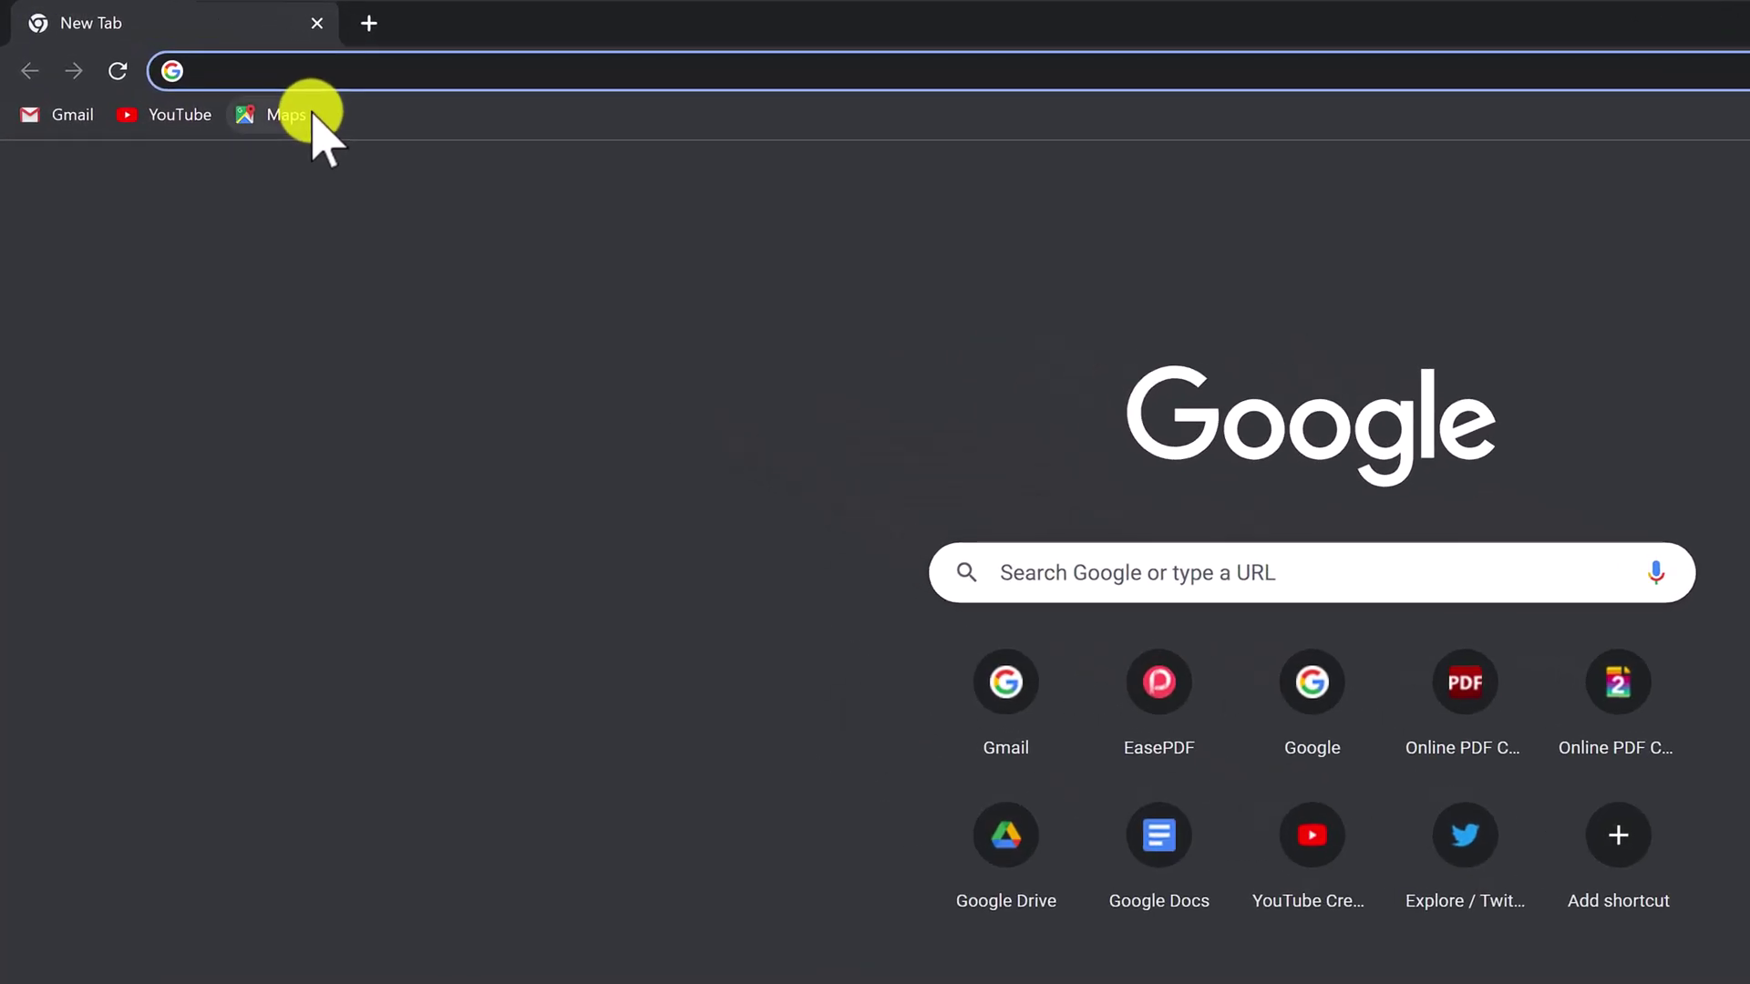
pyautogui.write('mail.google.com/mail/u/0/#inbox')
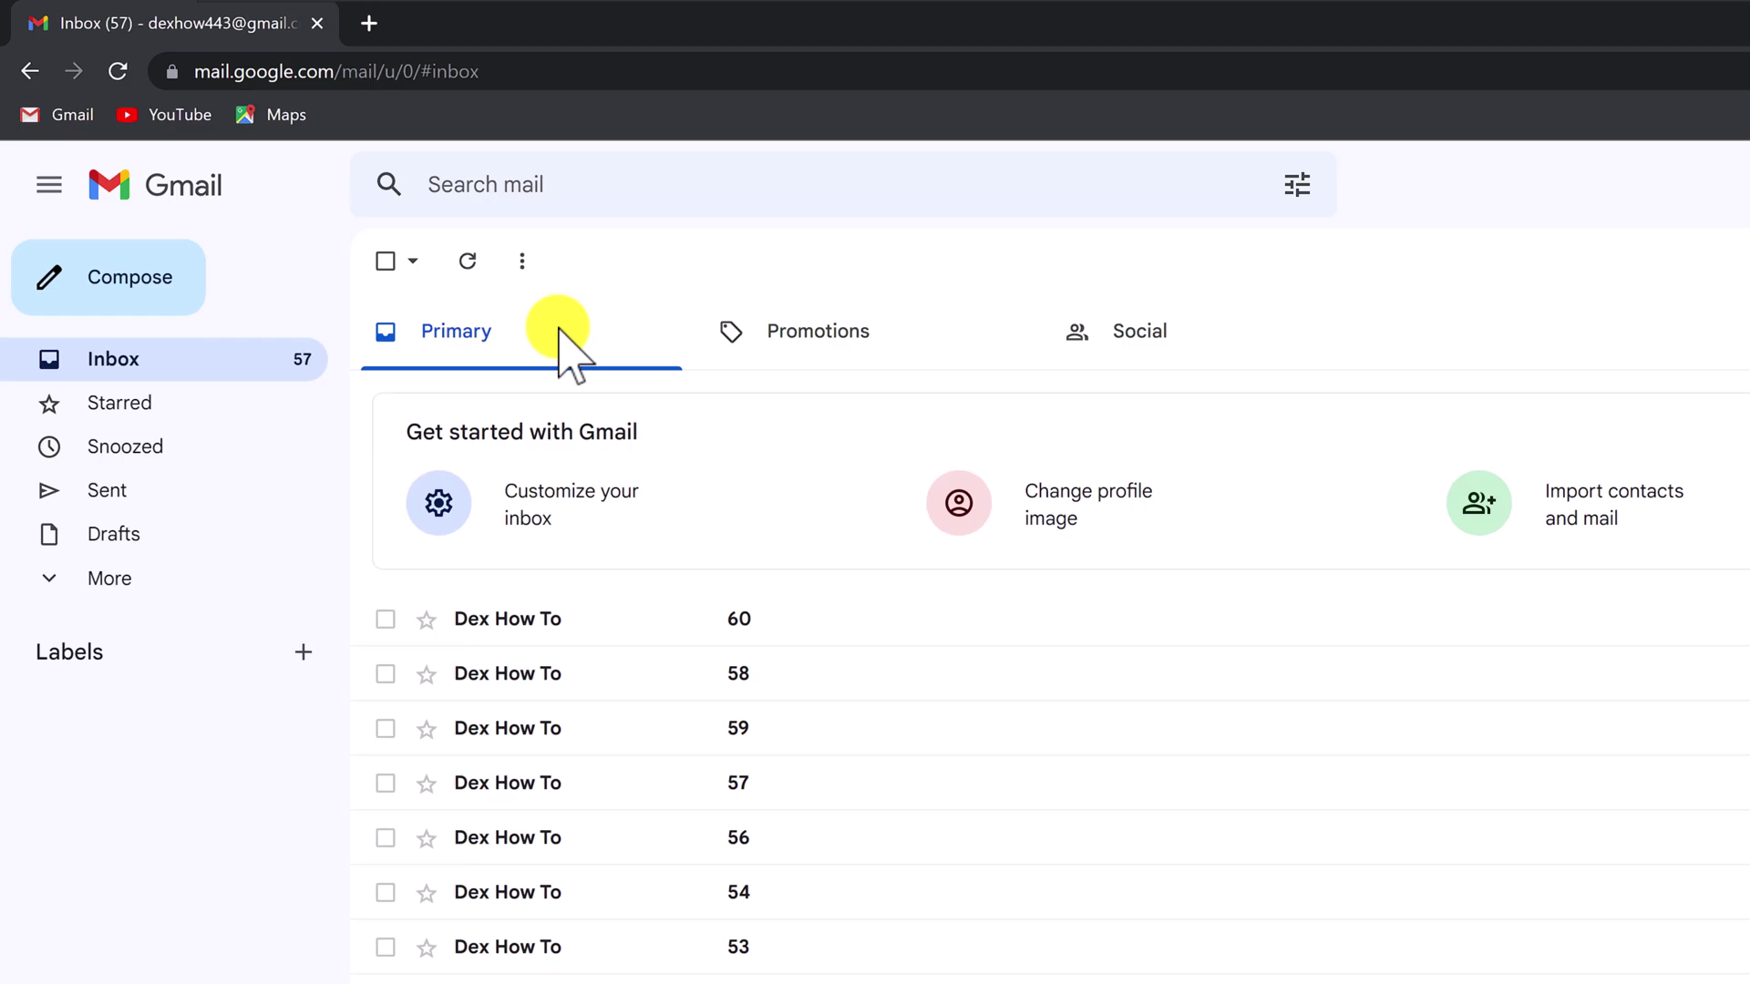
# Select all 58 Primary conversations, not just the 50 on the first page.
pyautogui.click(385, 262)
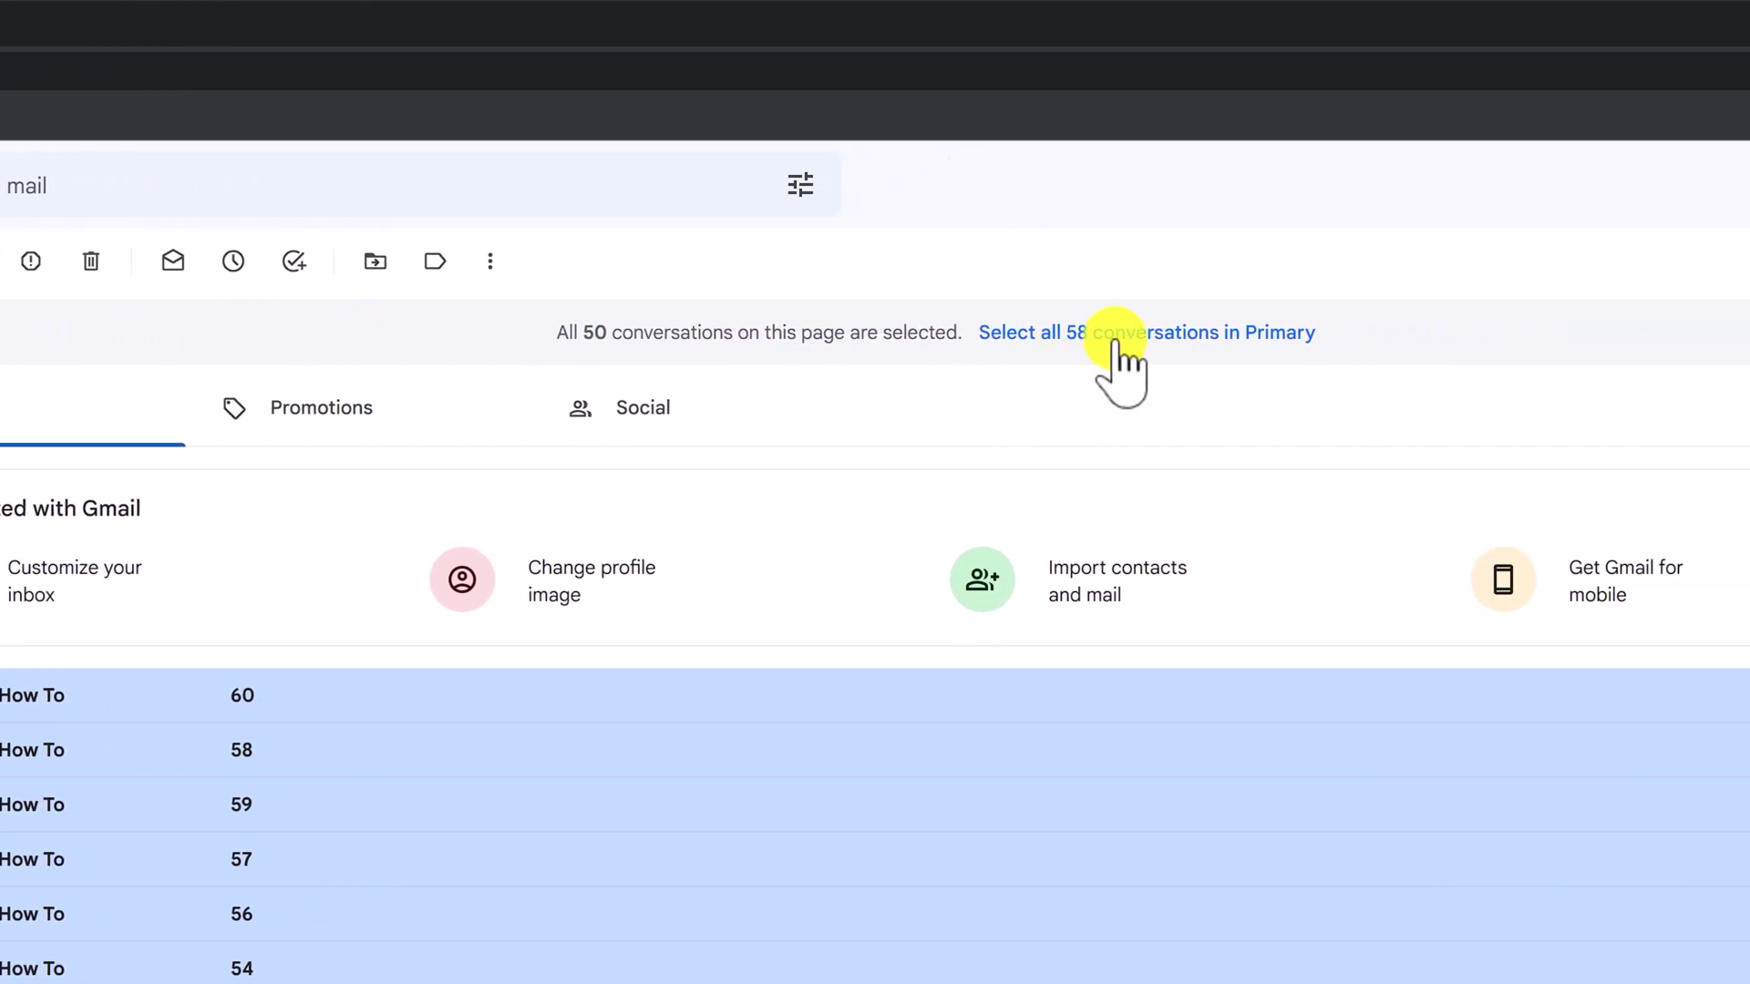
pyautogui.click(1114, 337)
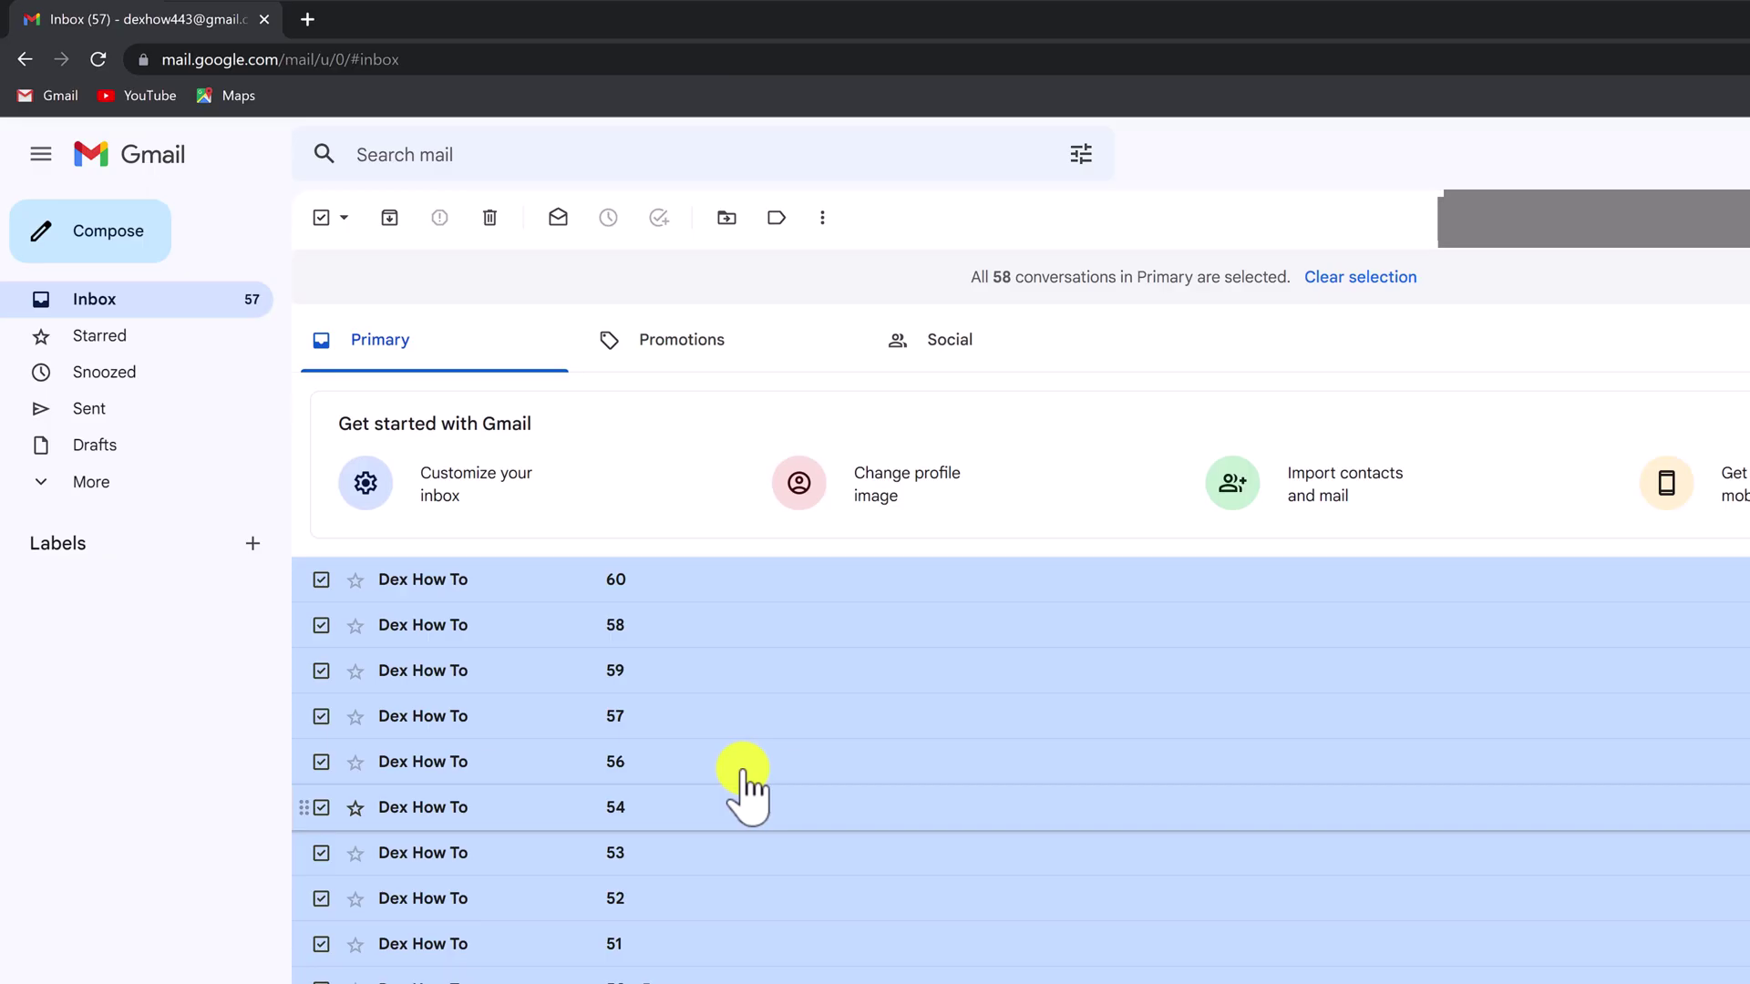
# Check the Promotions and Social categories, then open the All Mail folder.
pyautogui.click(686, 351)
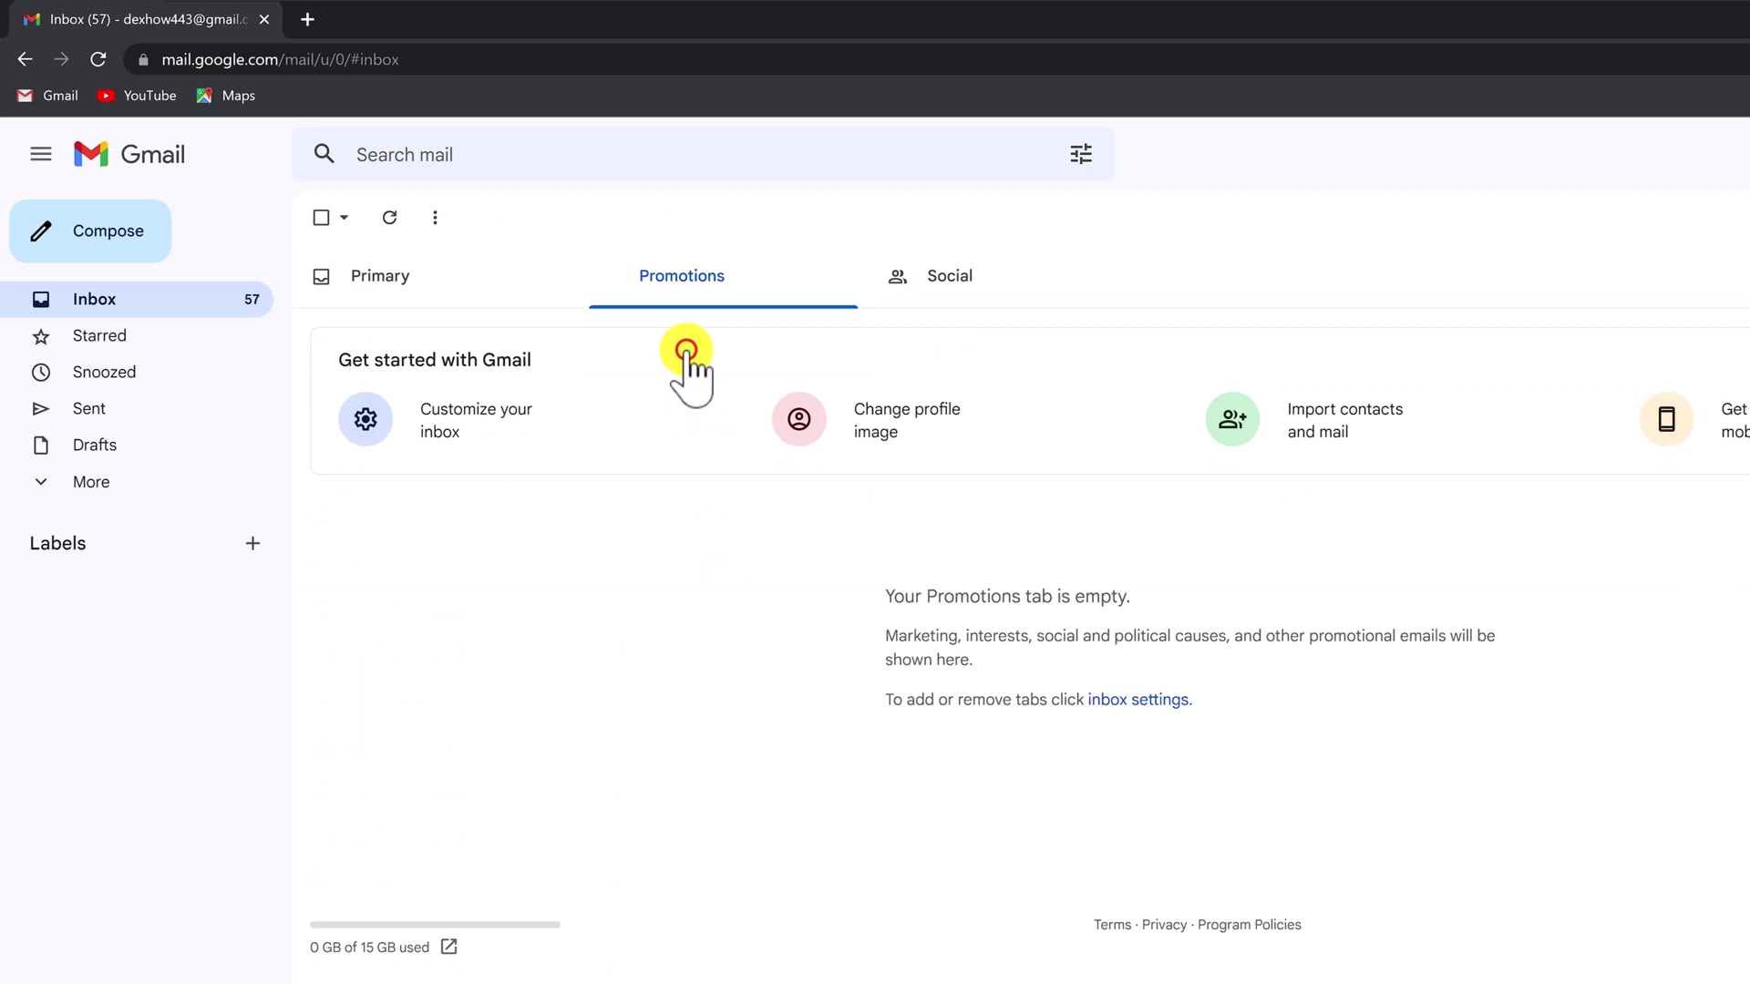
pyautogui.click(954, 288)
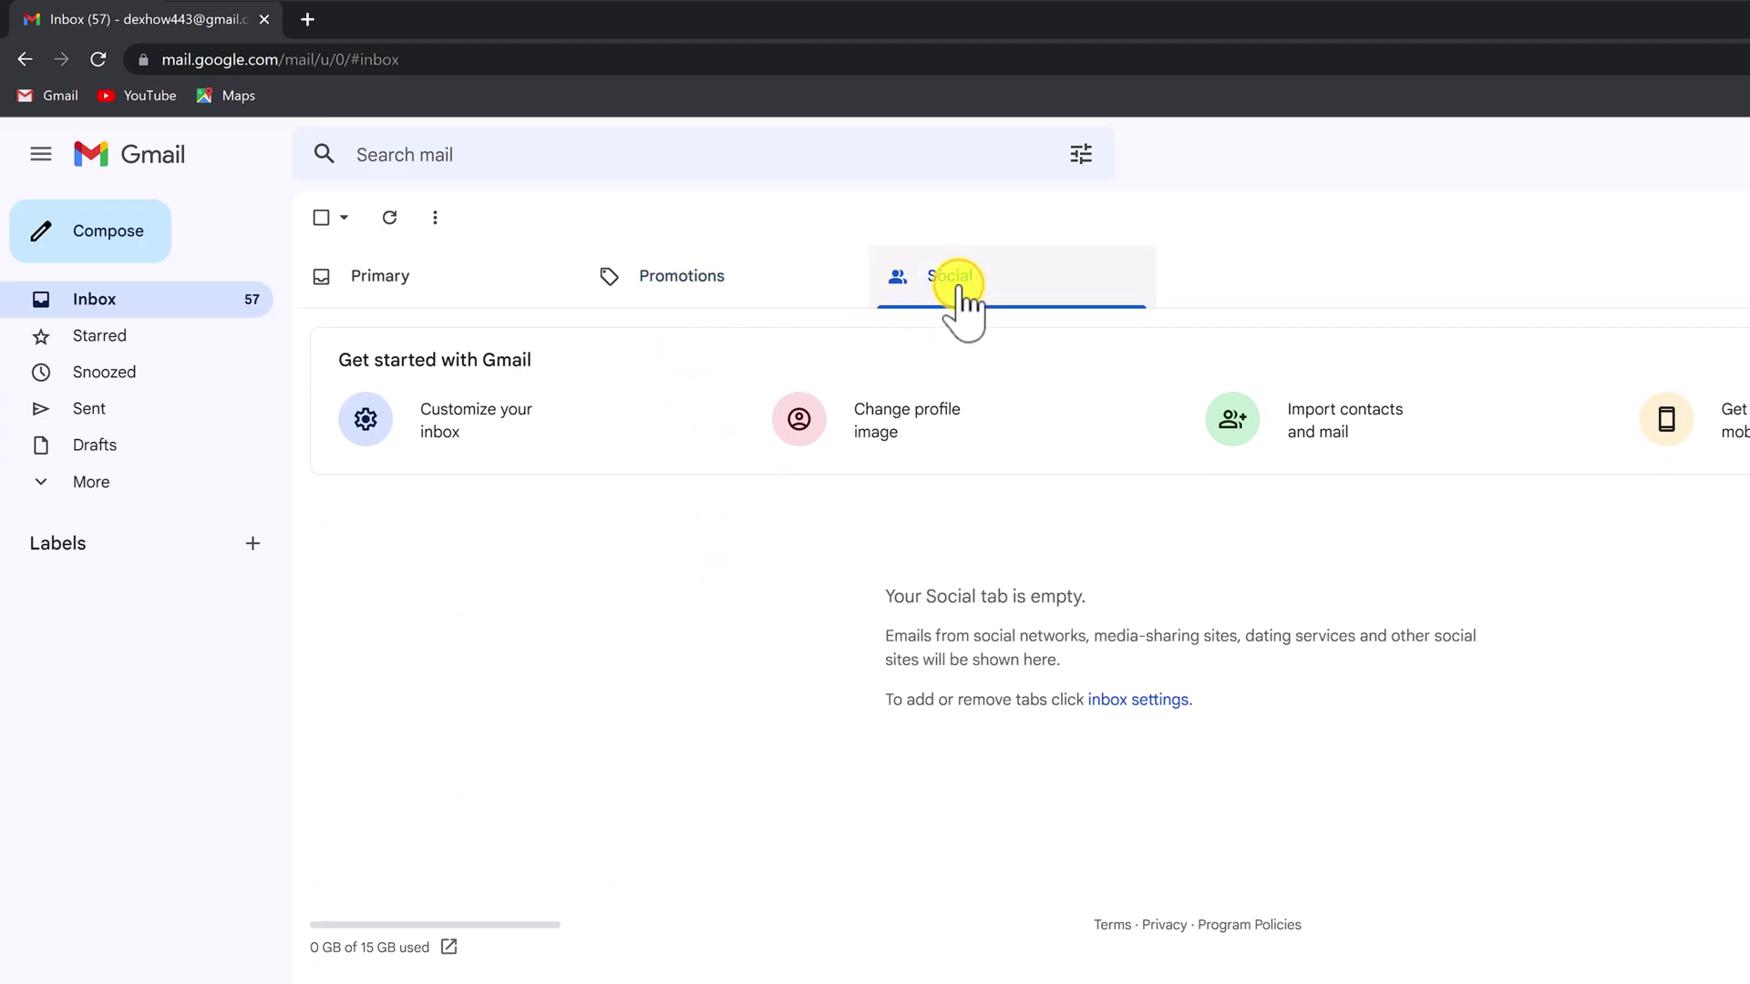
pyautogui.click(92, 483)
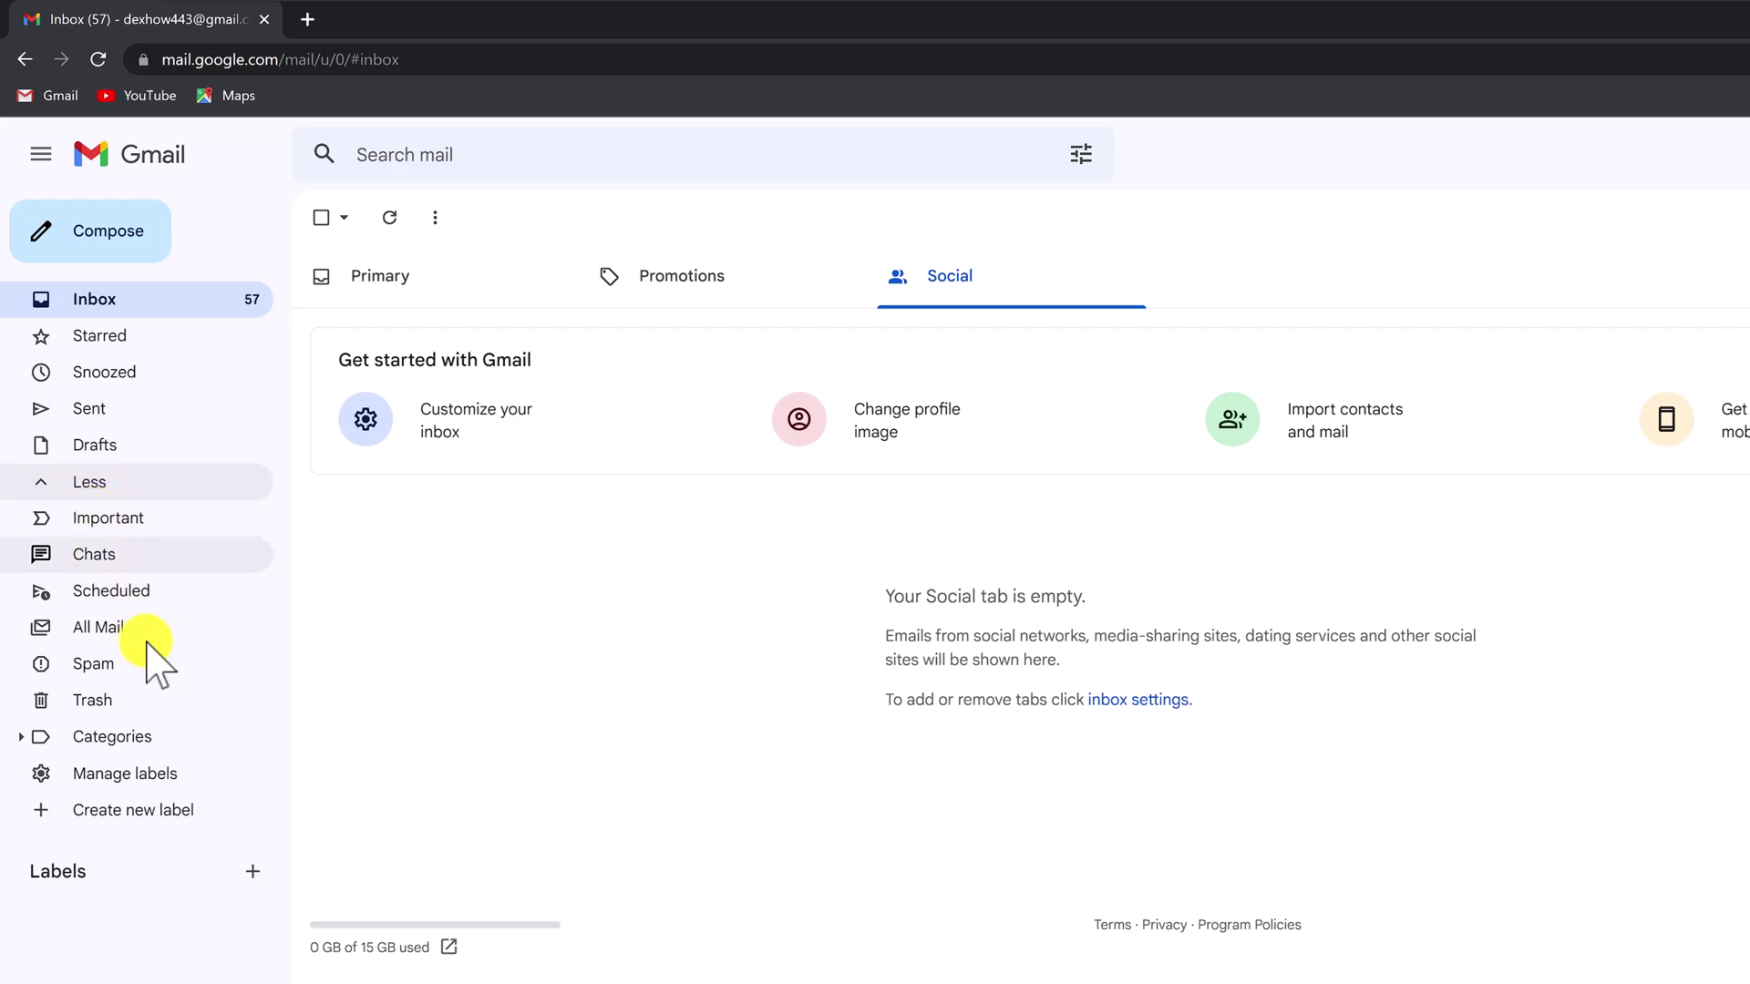
pyautogui.click(98, 636)
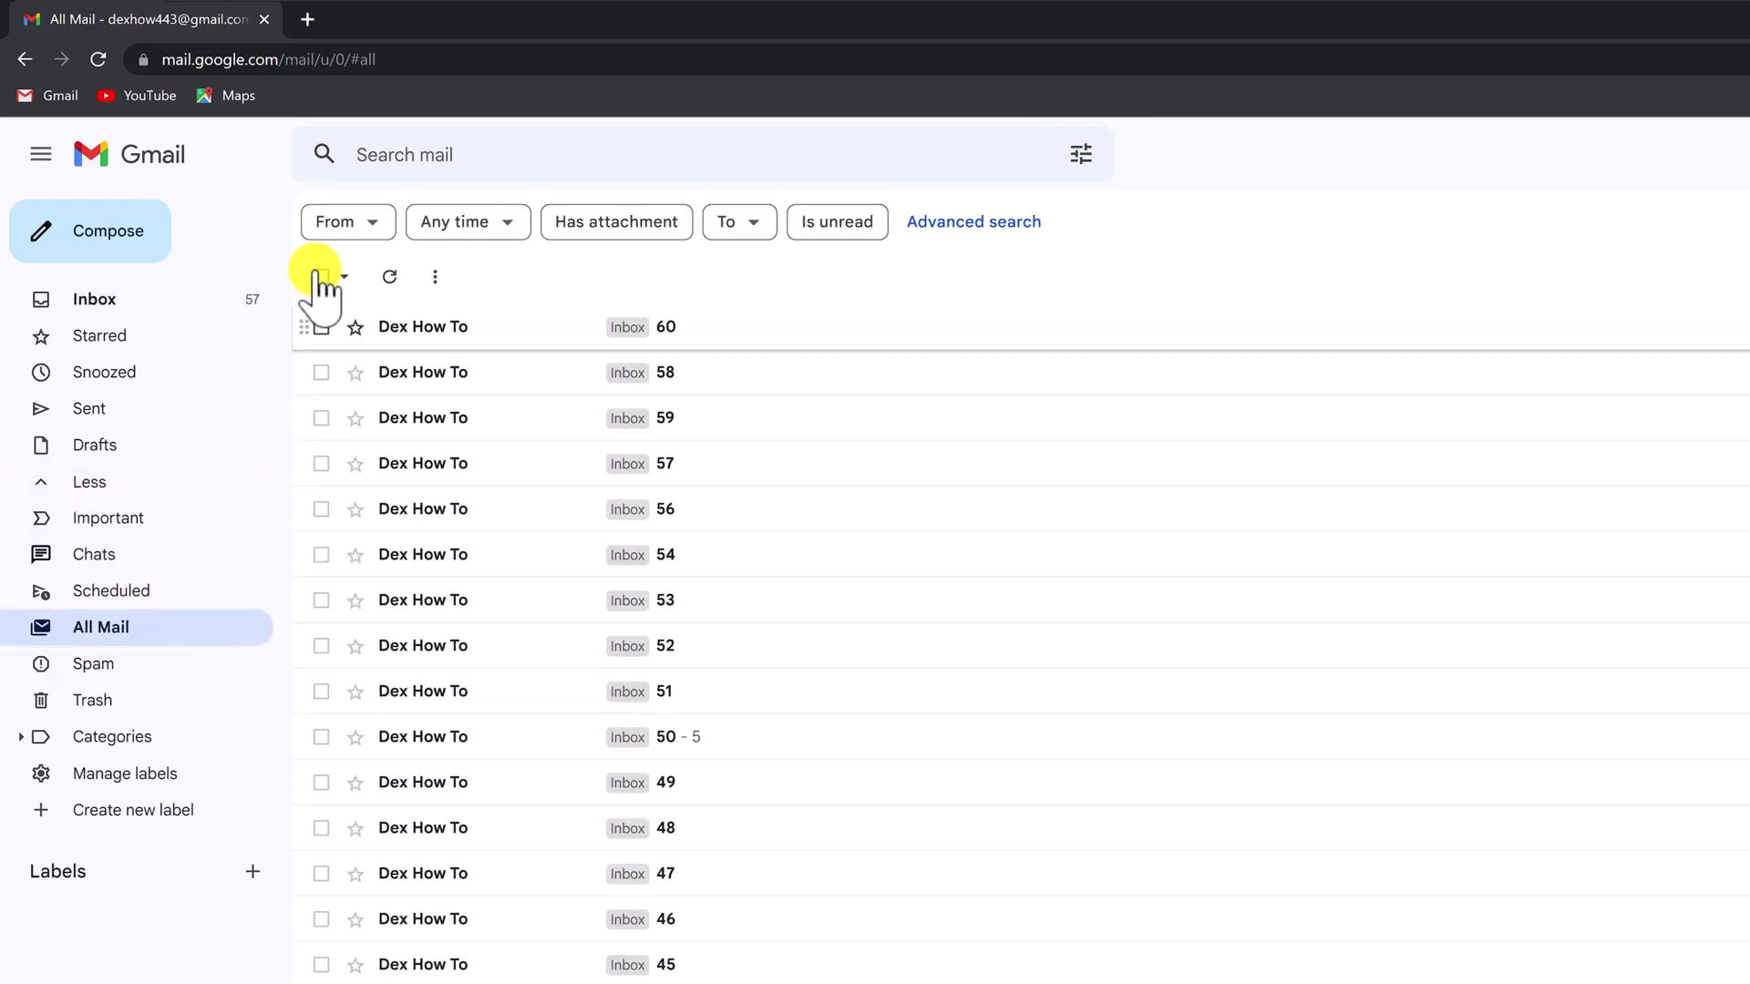
# Select all 59 conversations in All Mail and delete them, confirming the bulk action.
pyautogui.click(322, 276)
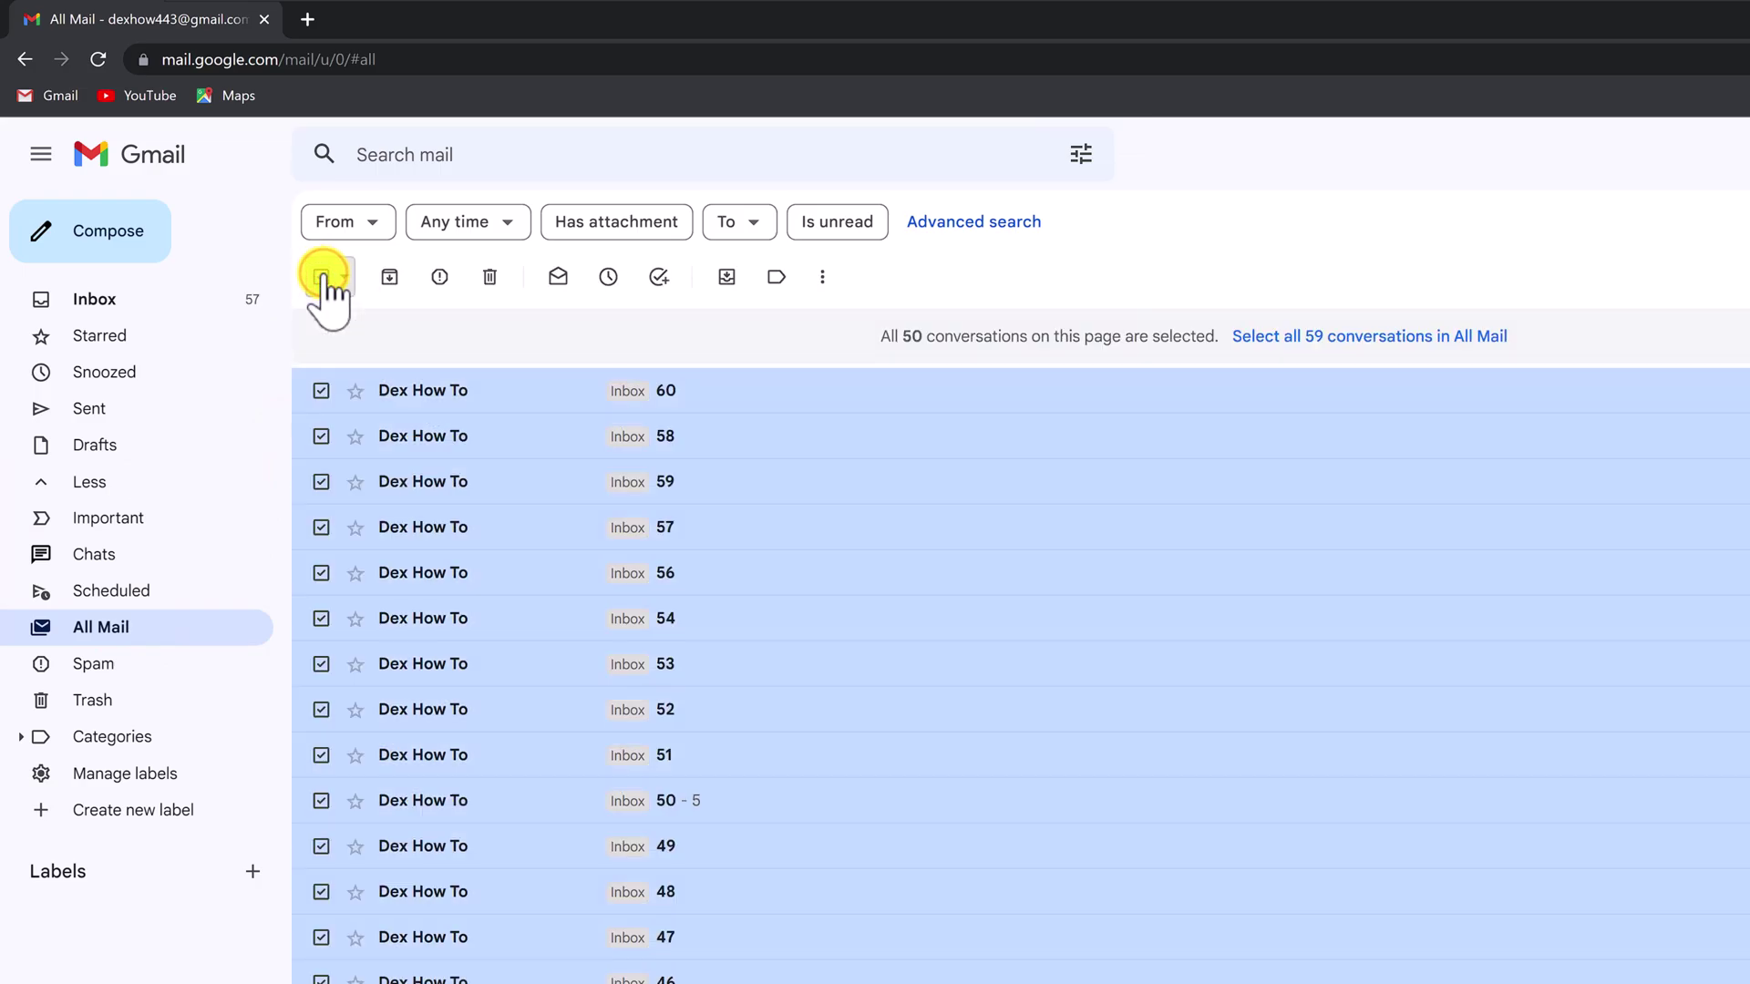
pyautogui.click(1378, 337)
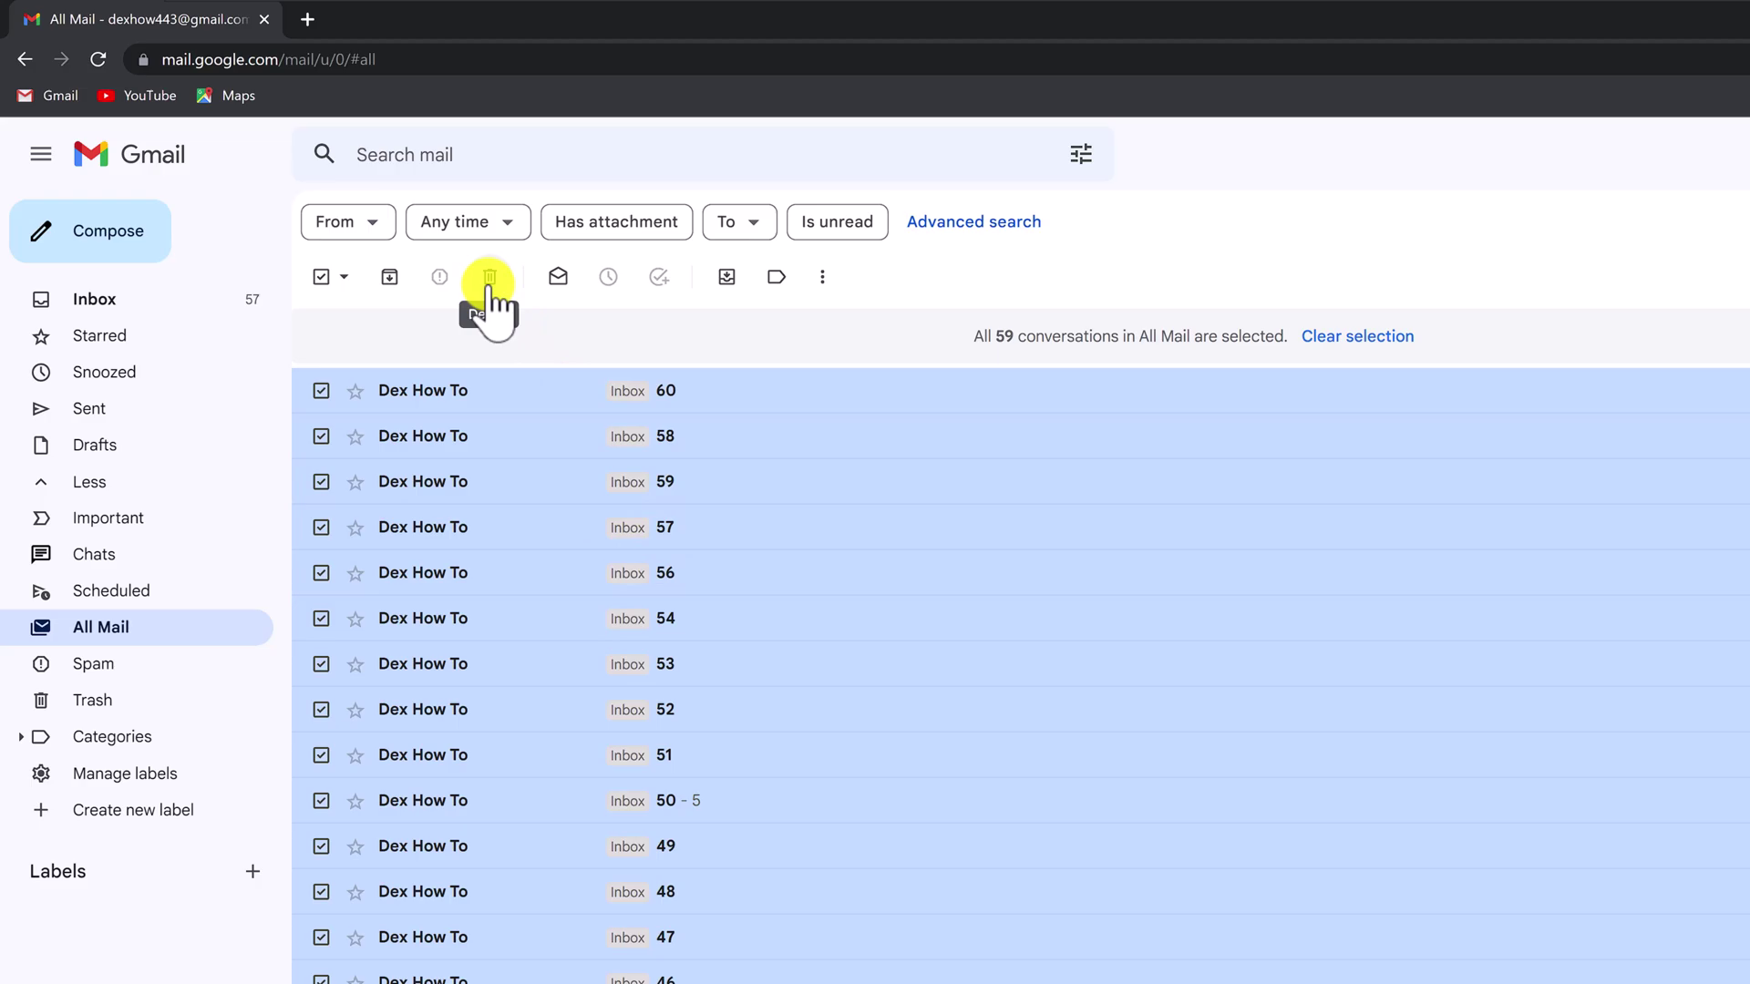
pyautogui.click(489, 300)
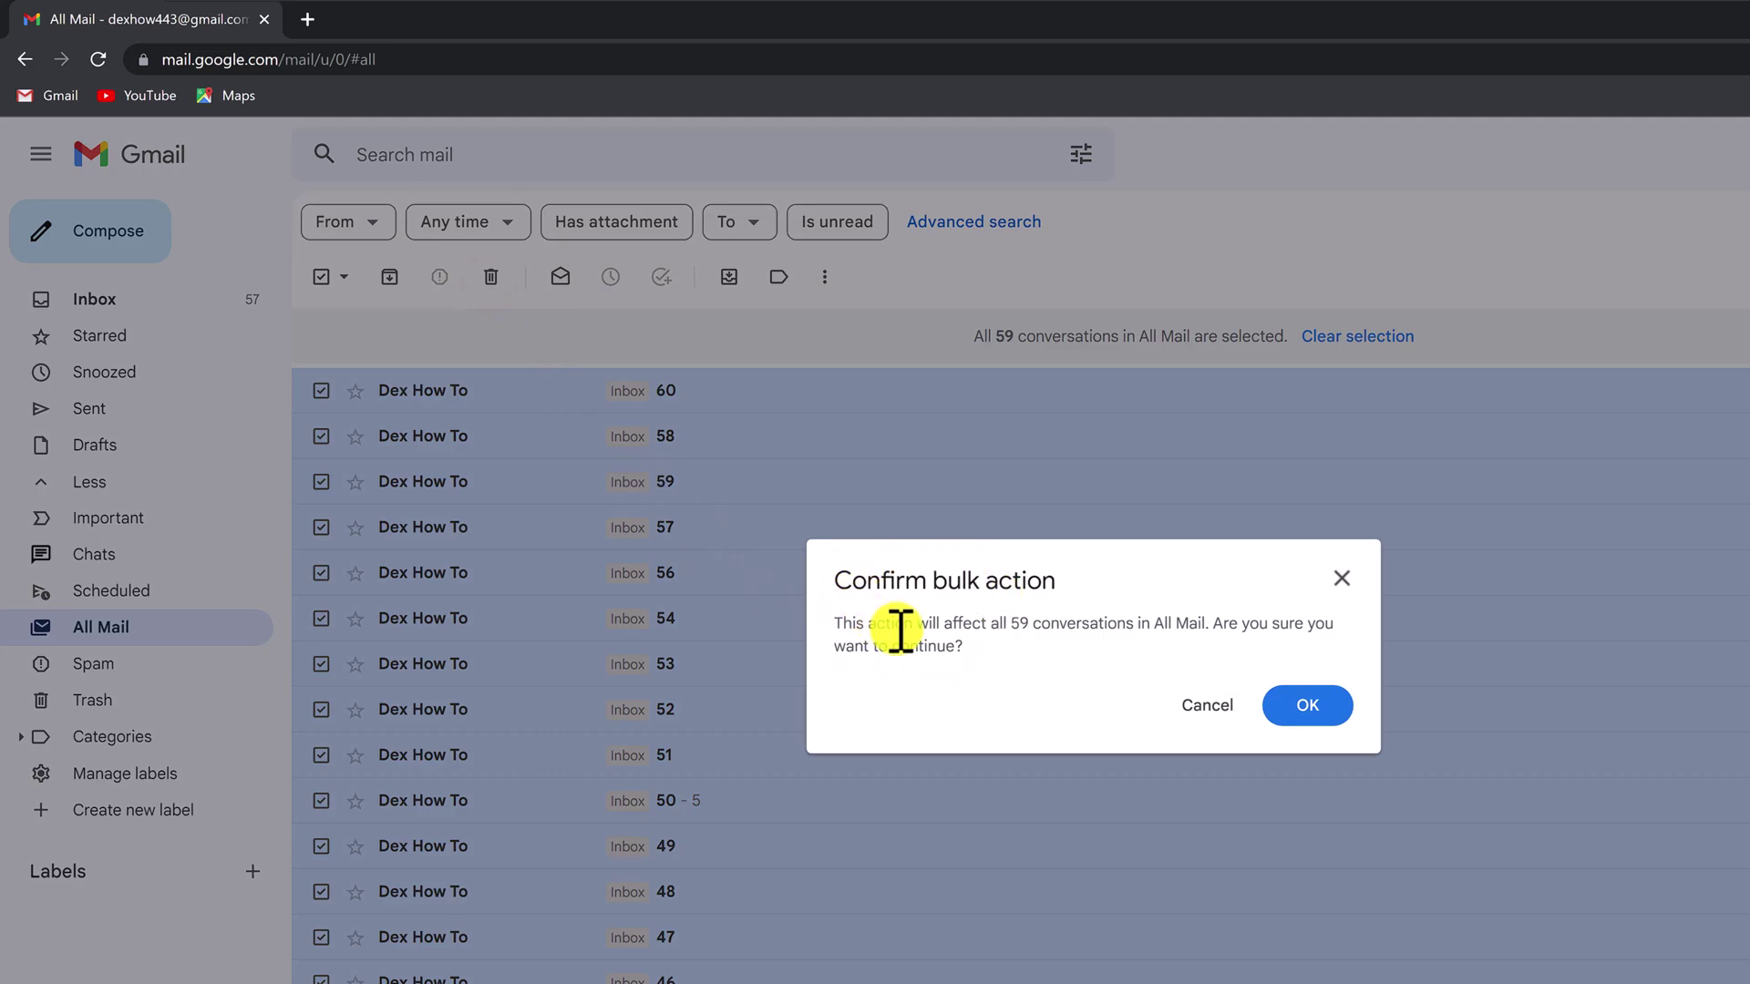
pyautogui.click(1333, 711)
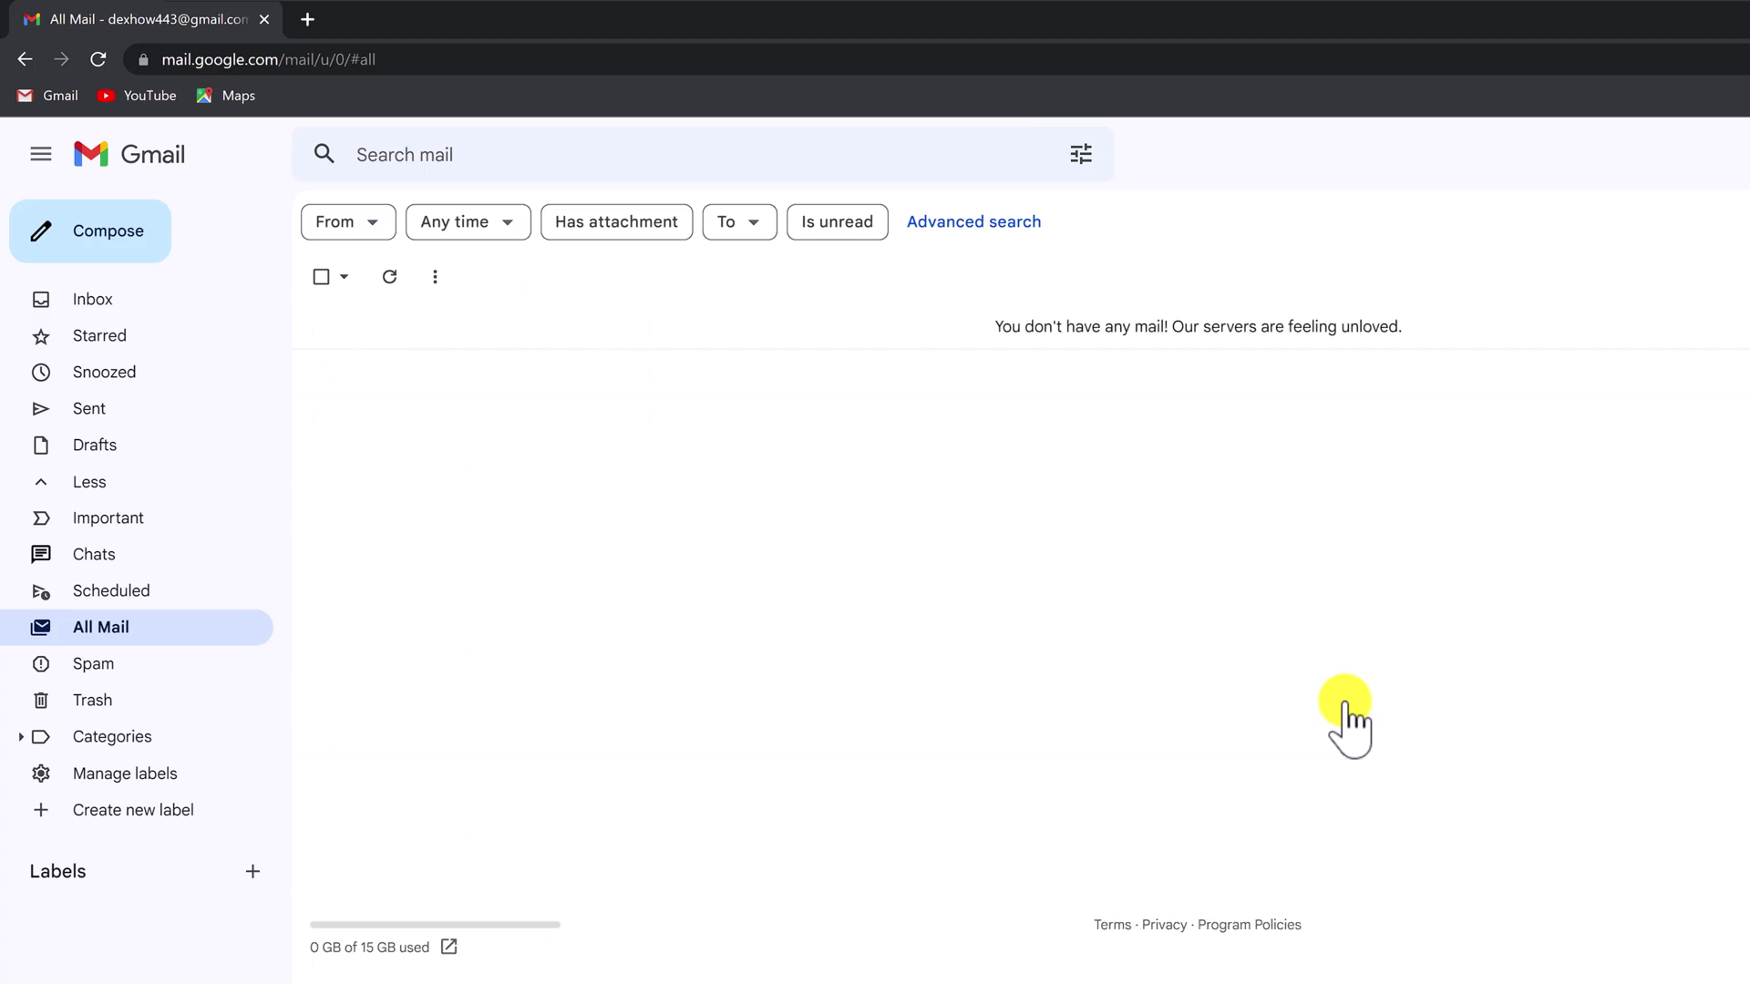
# Open the Trash folder to view the deleted conversations.
pyautogui.click(101, 702)
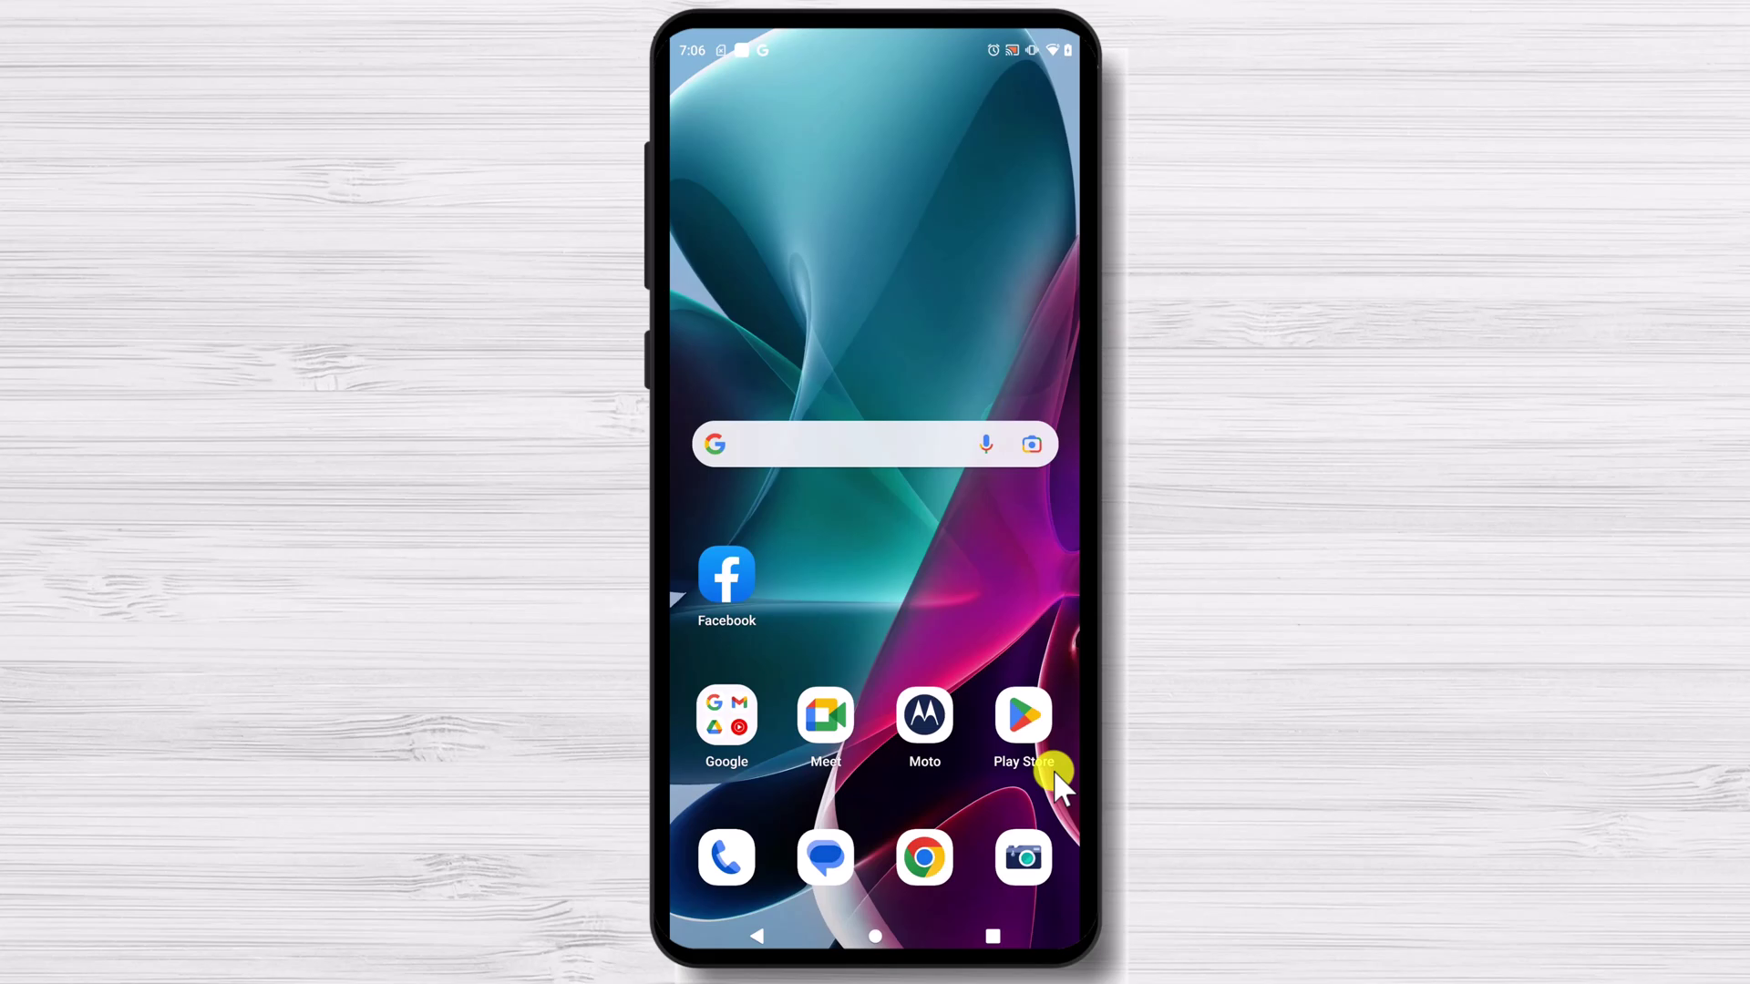
pyautogui.click(740, 713)
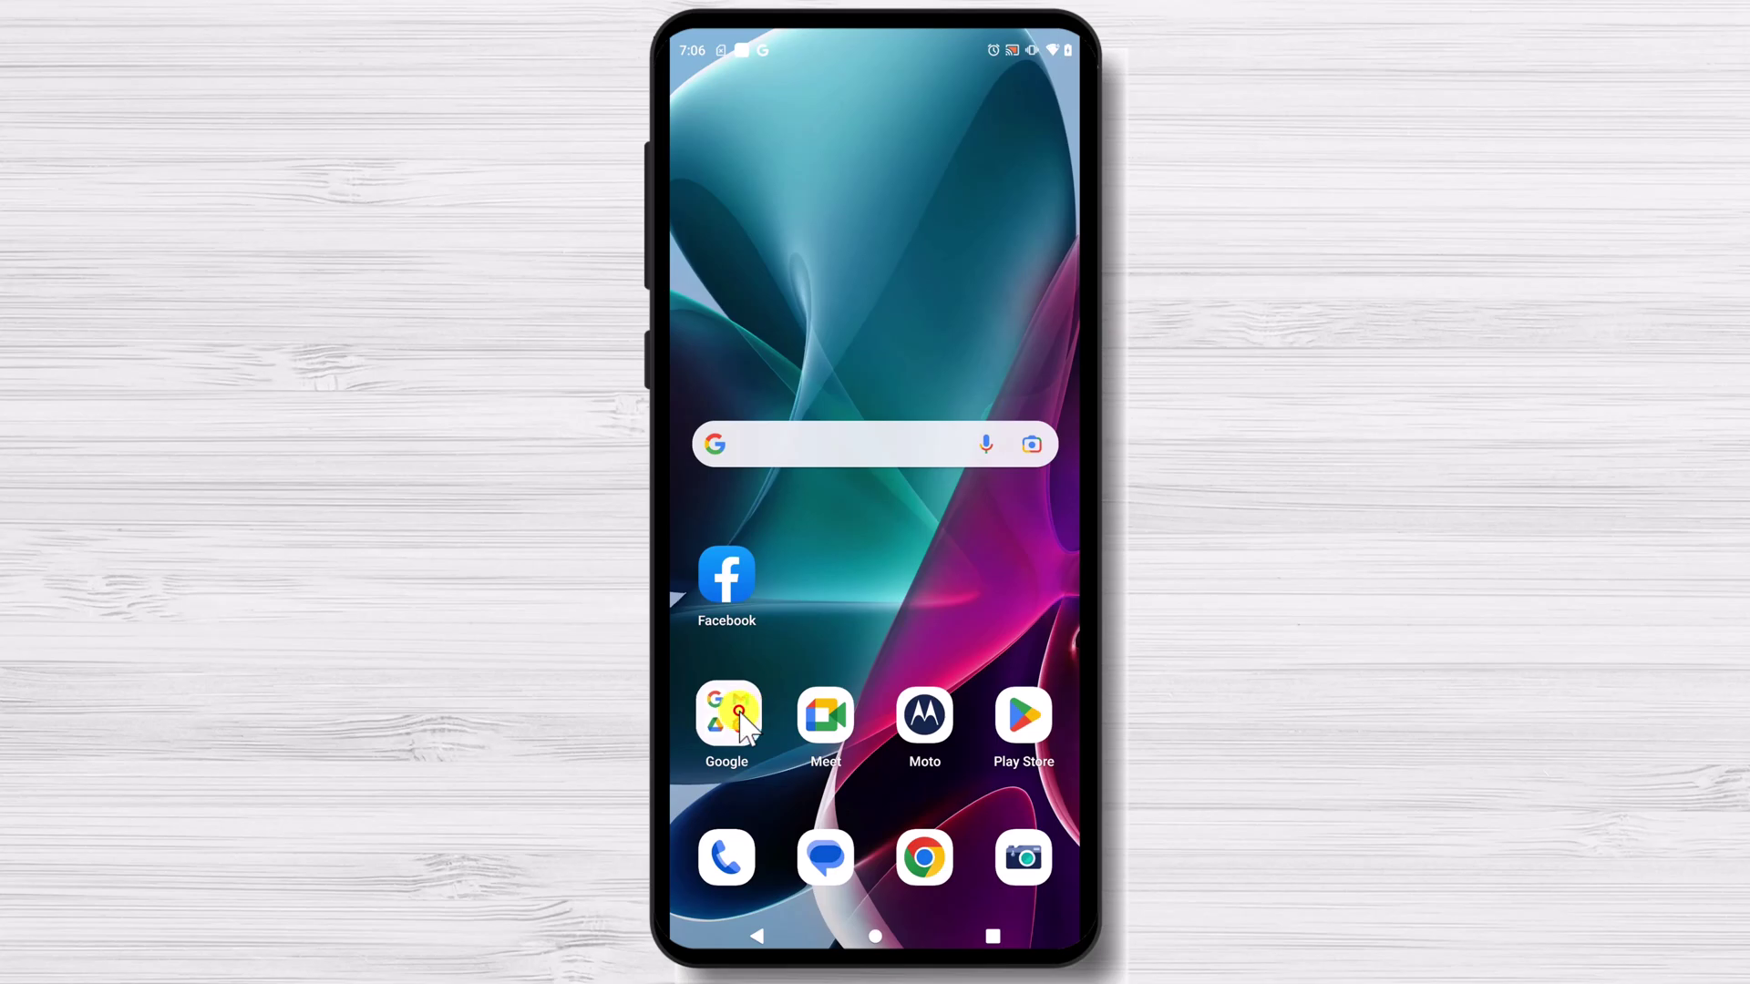
pyautogui.click(804, 532)
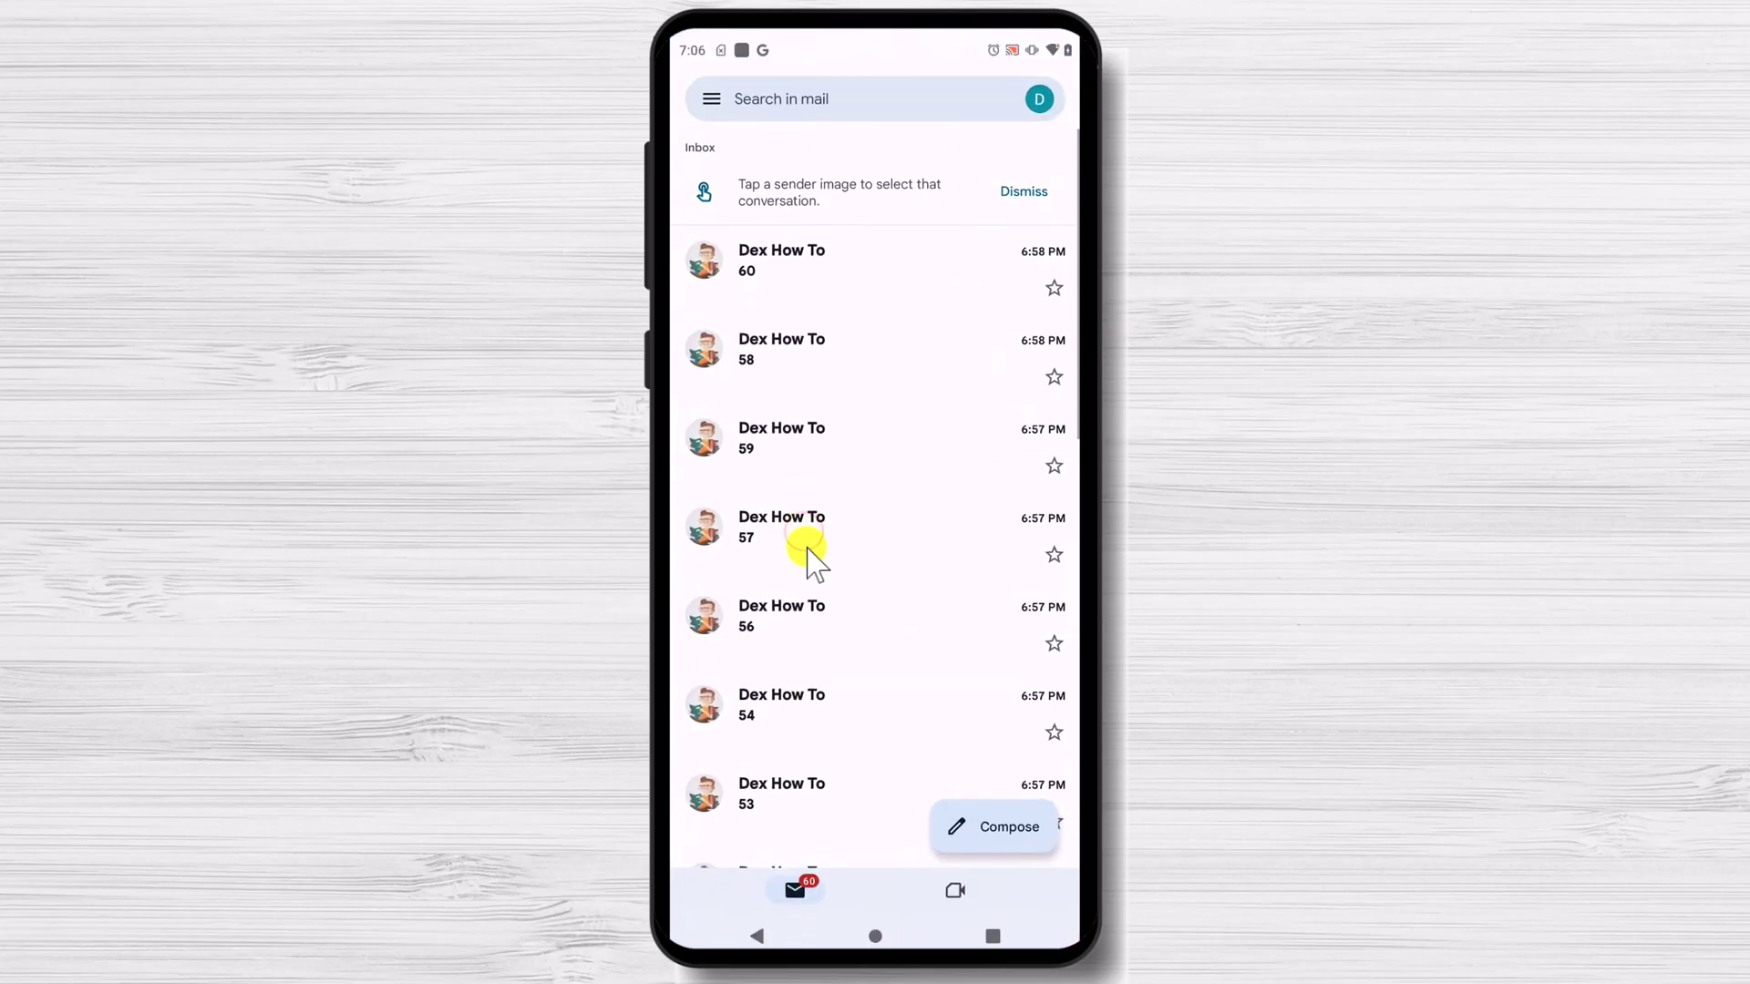
pyautogui.click(1024, 193)
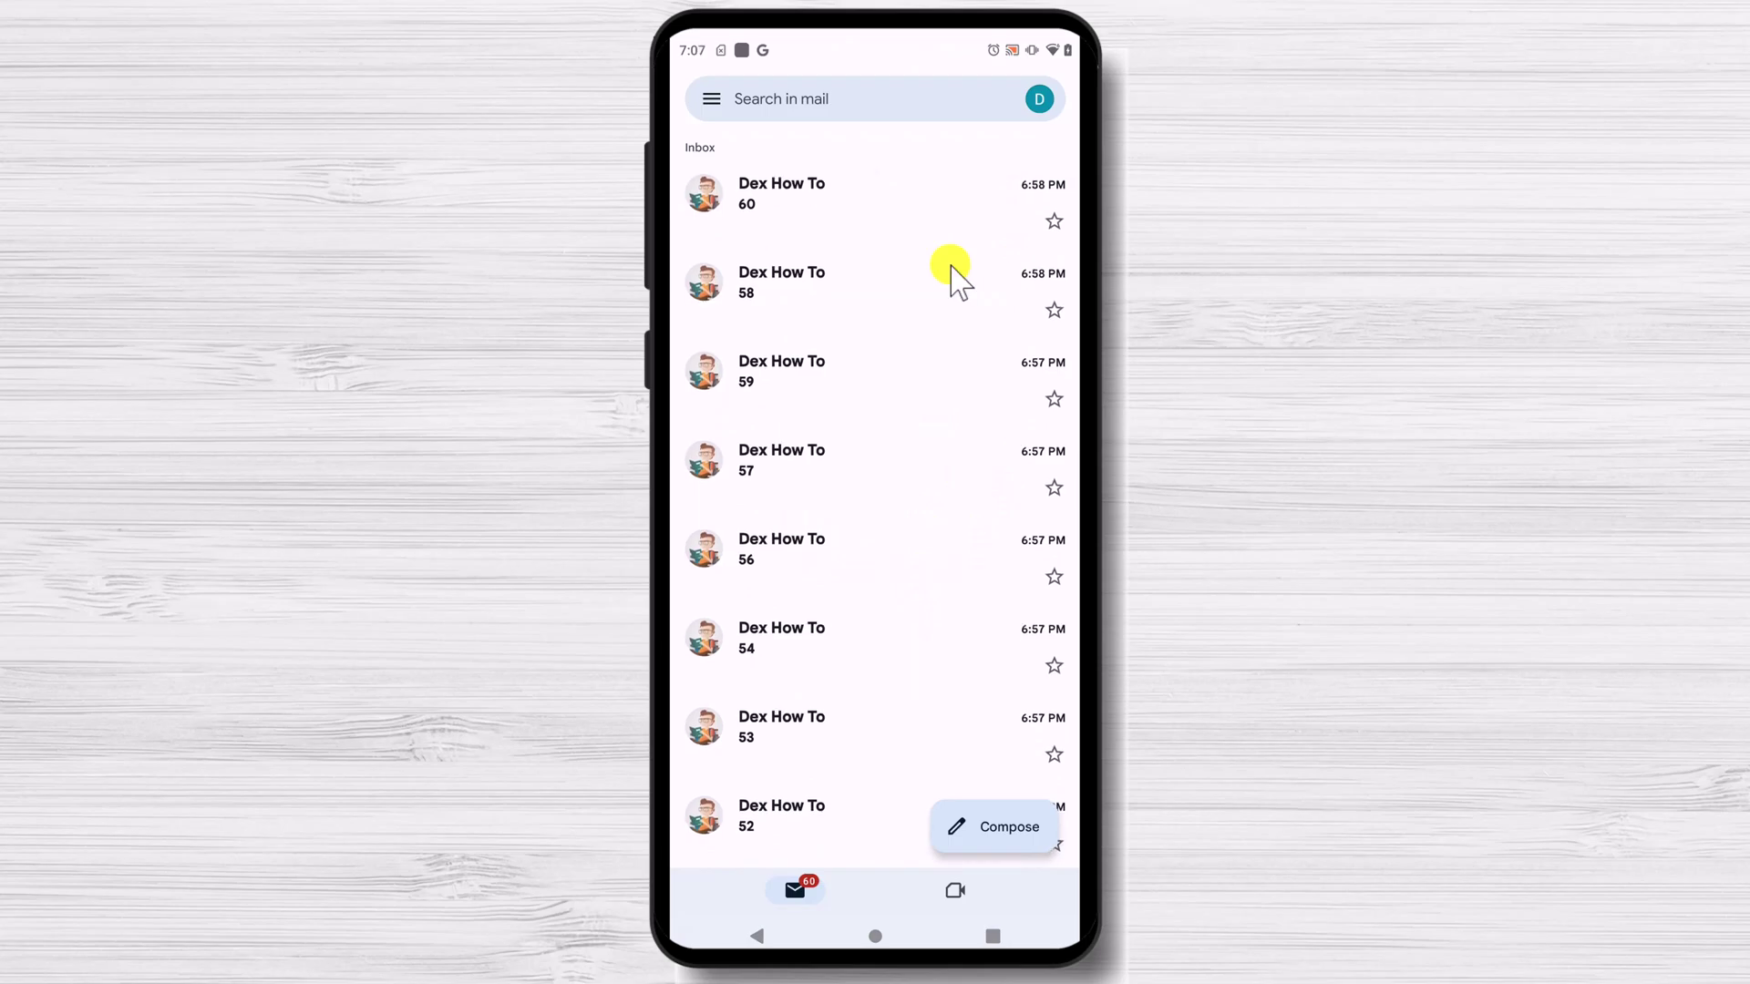
pyautogui.click(885, 191)
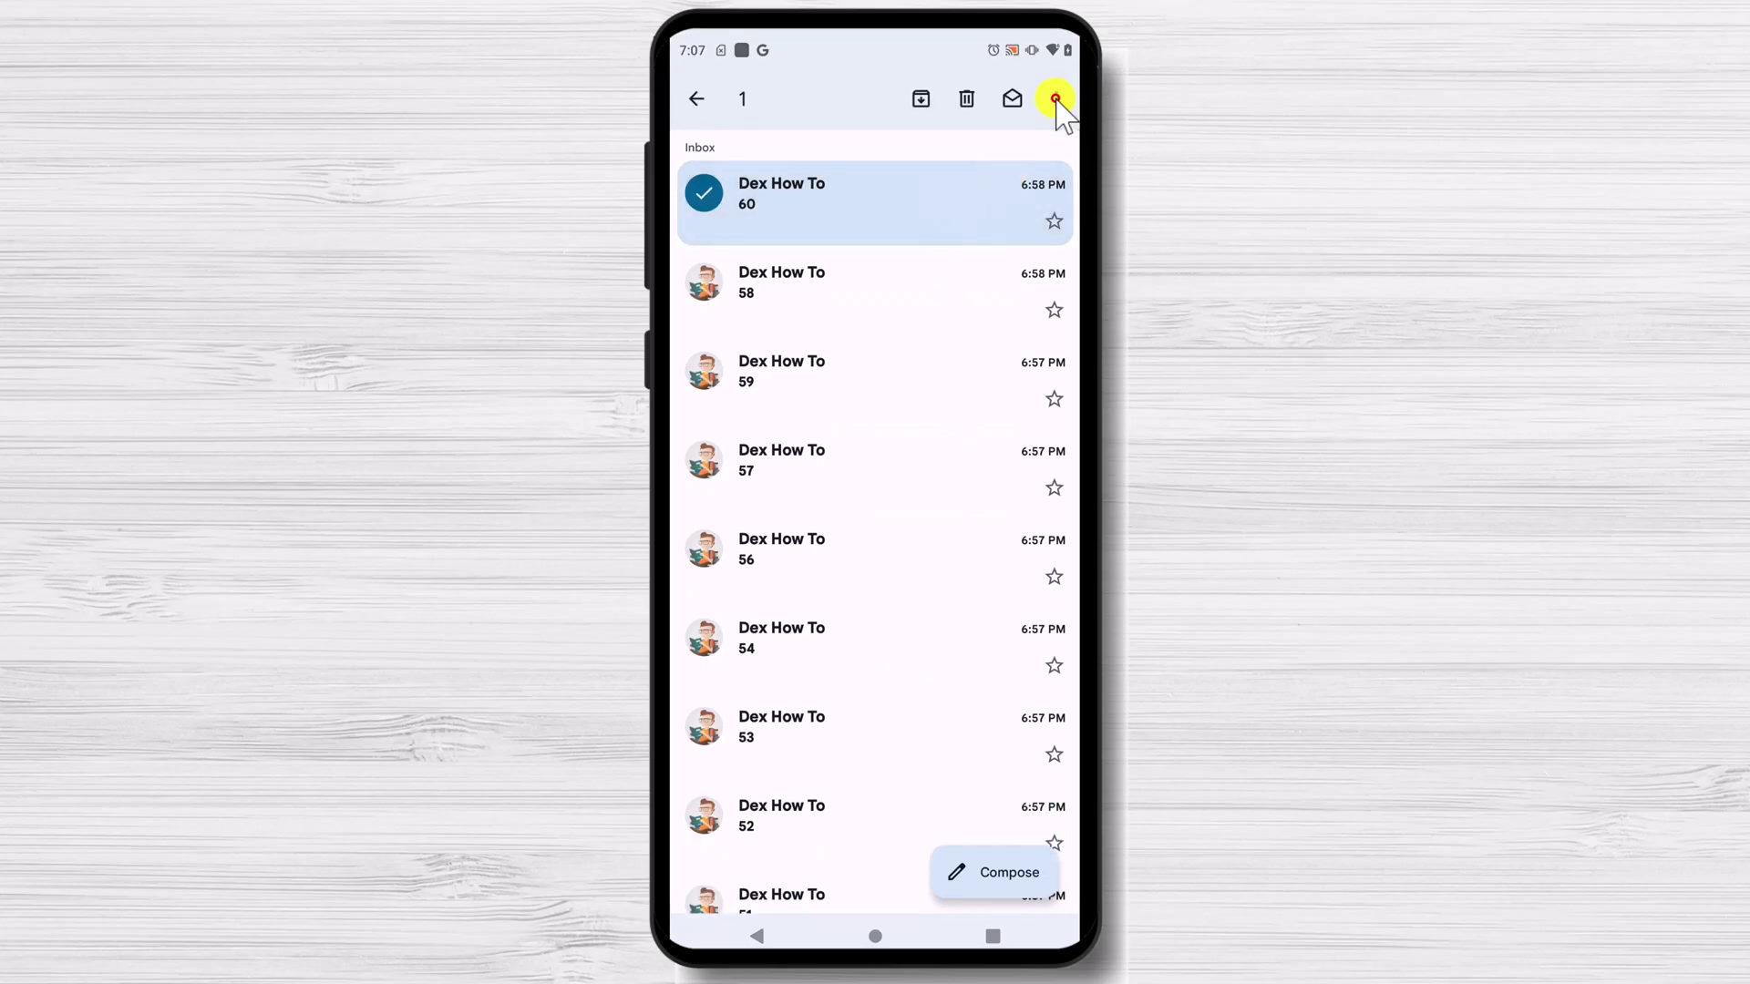
pyautogui.click(1058, 98)
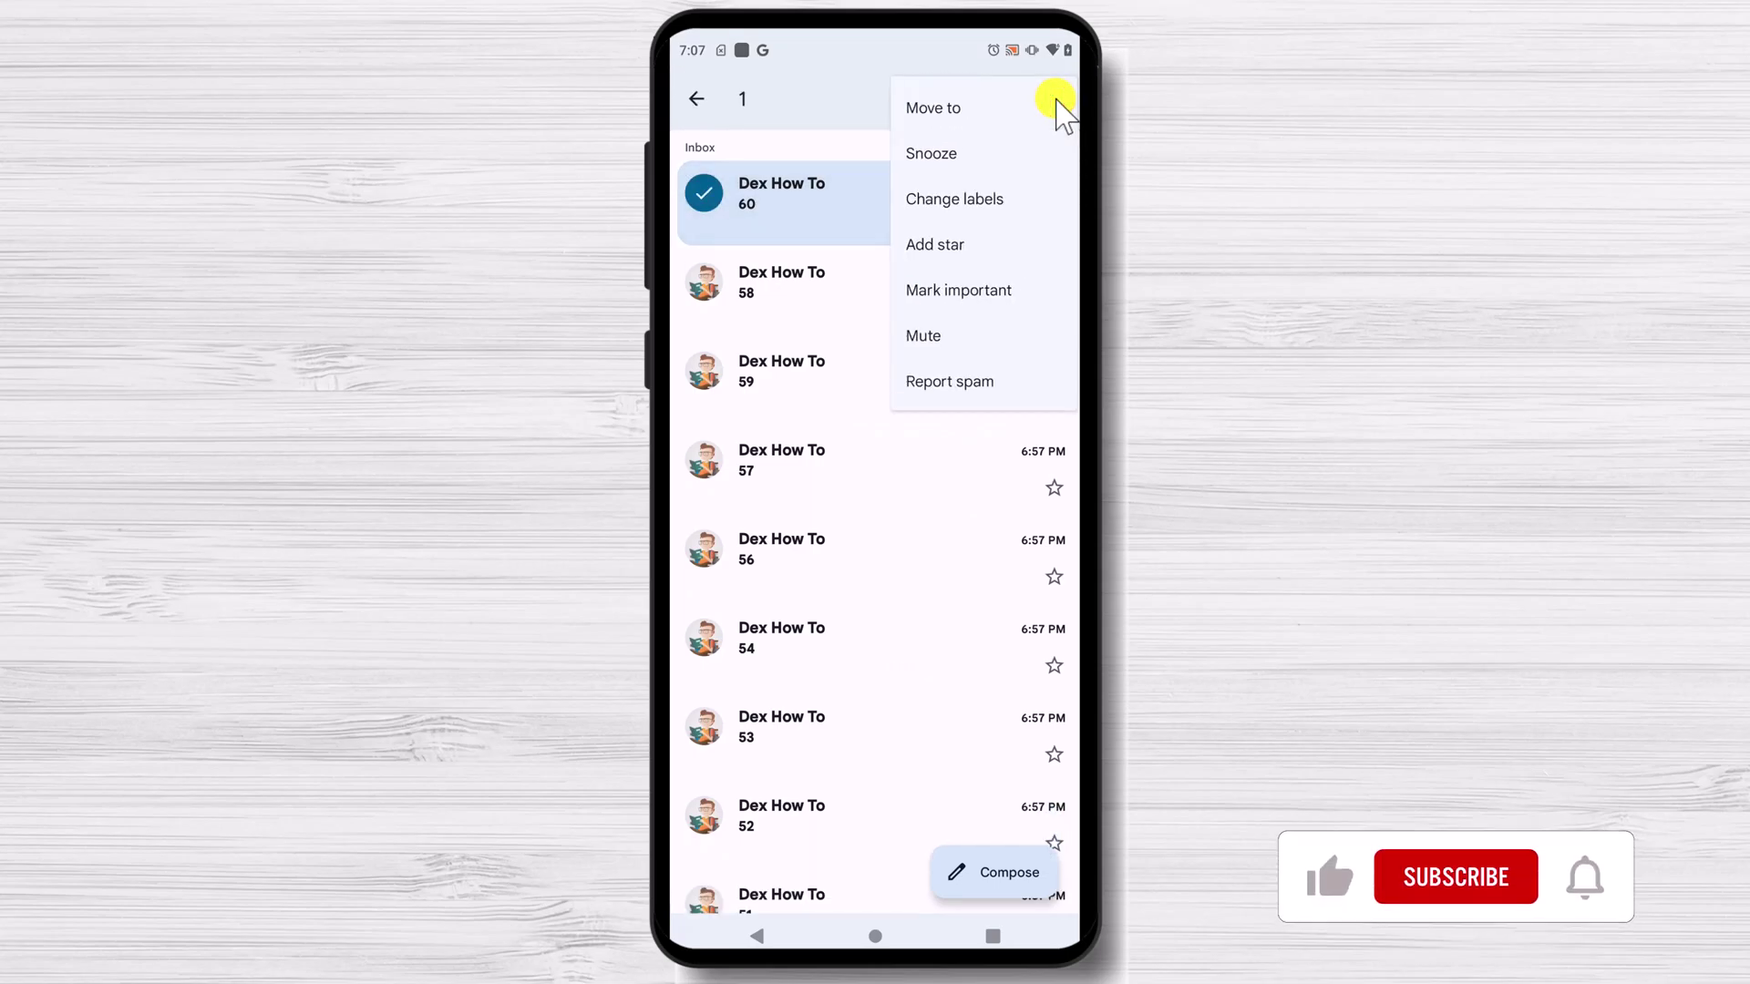
pyautogui.click(890, 292)
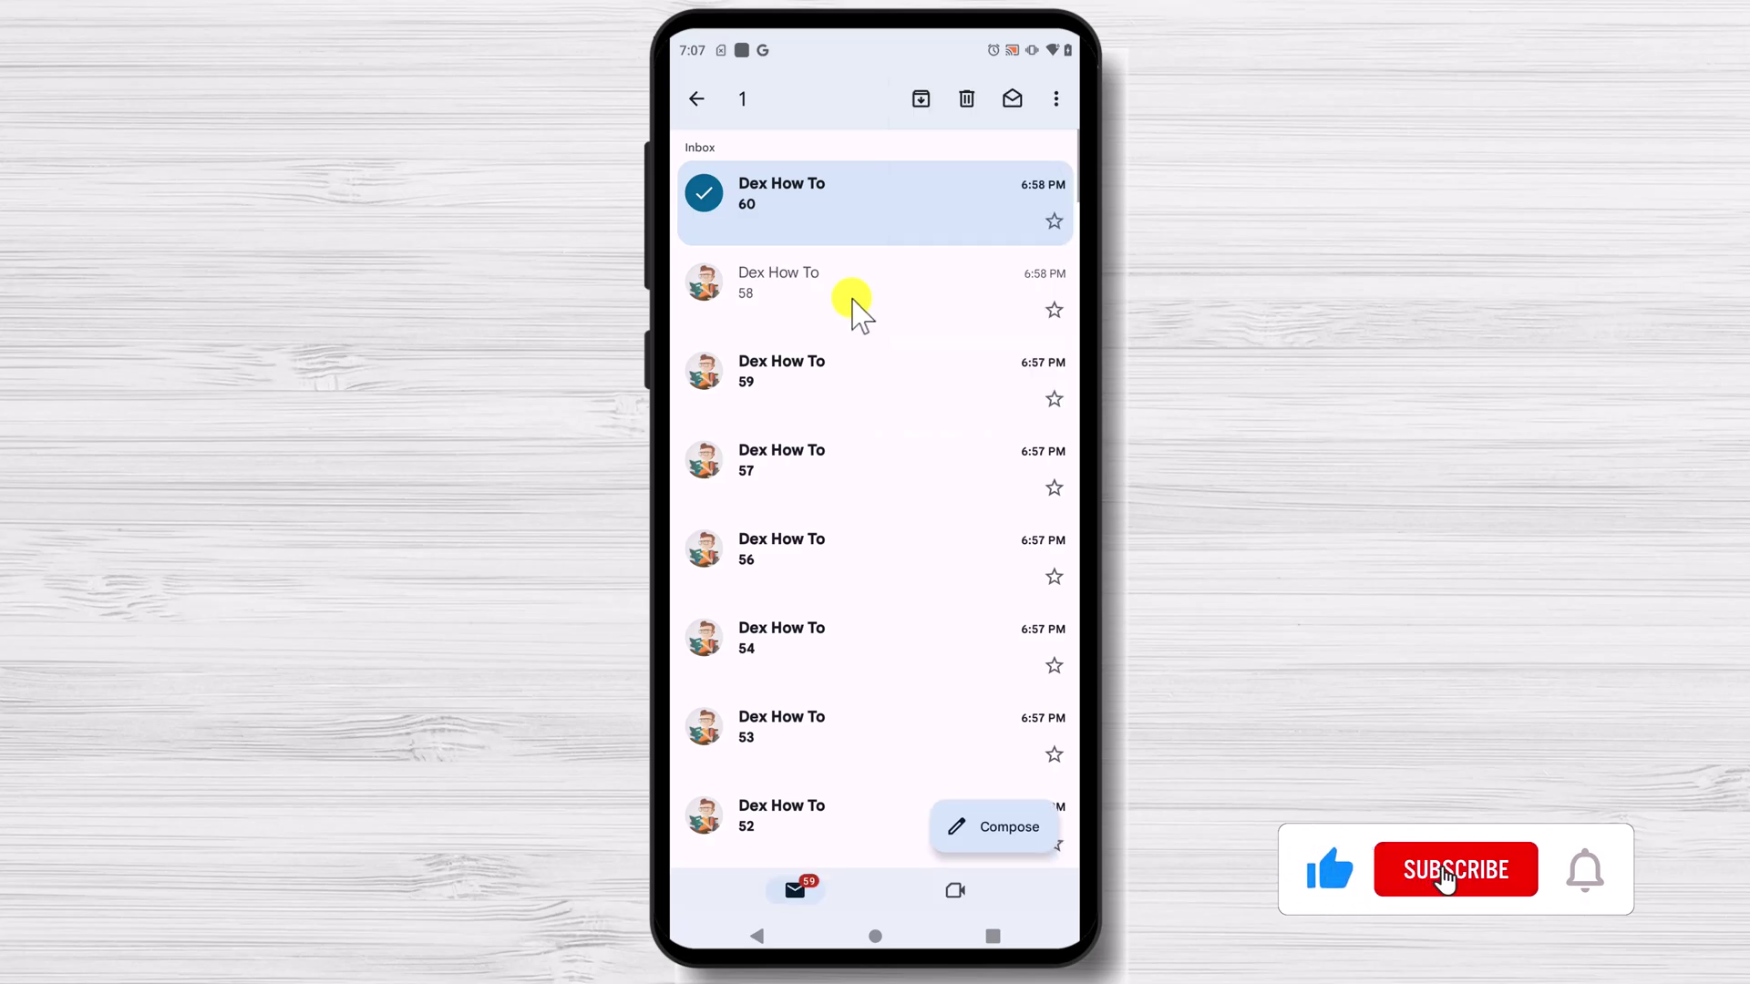
pyautogui.click(855, 303)
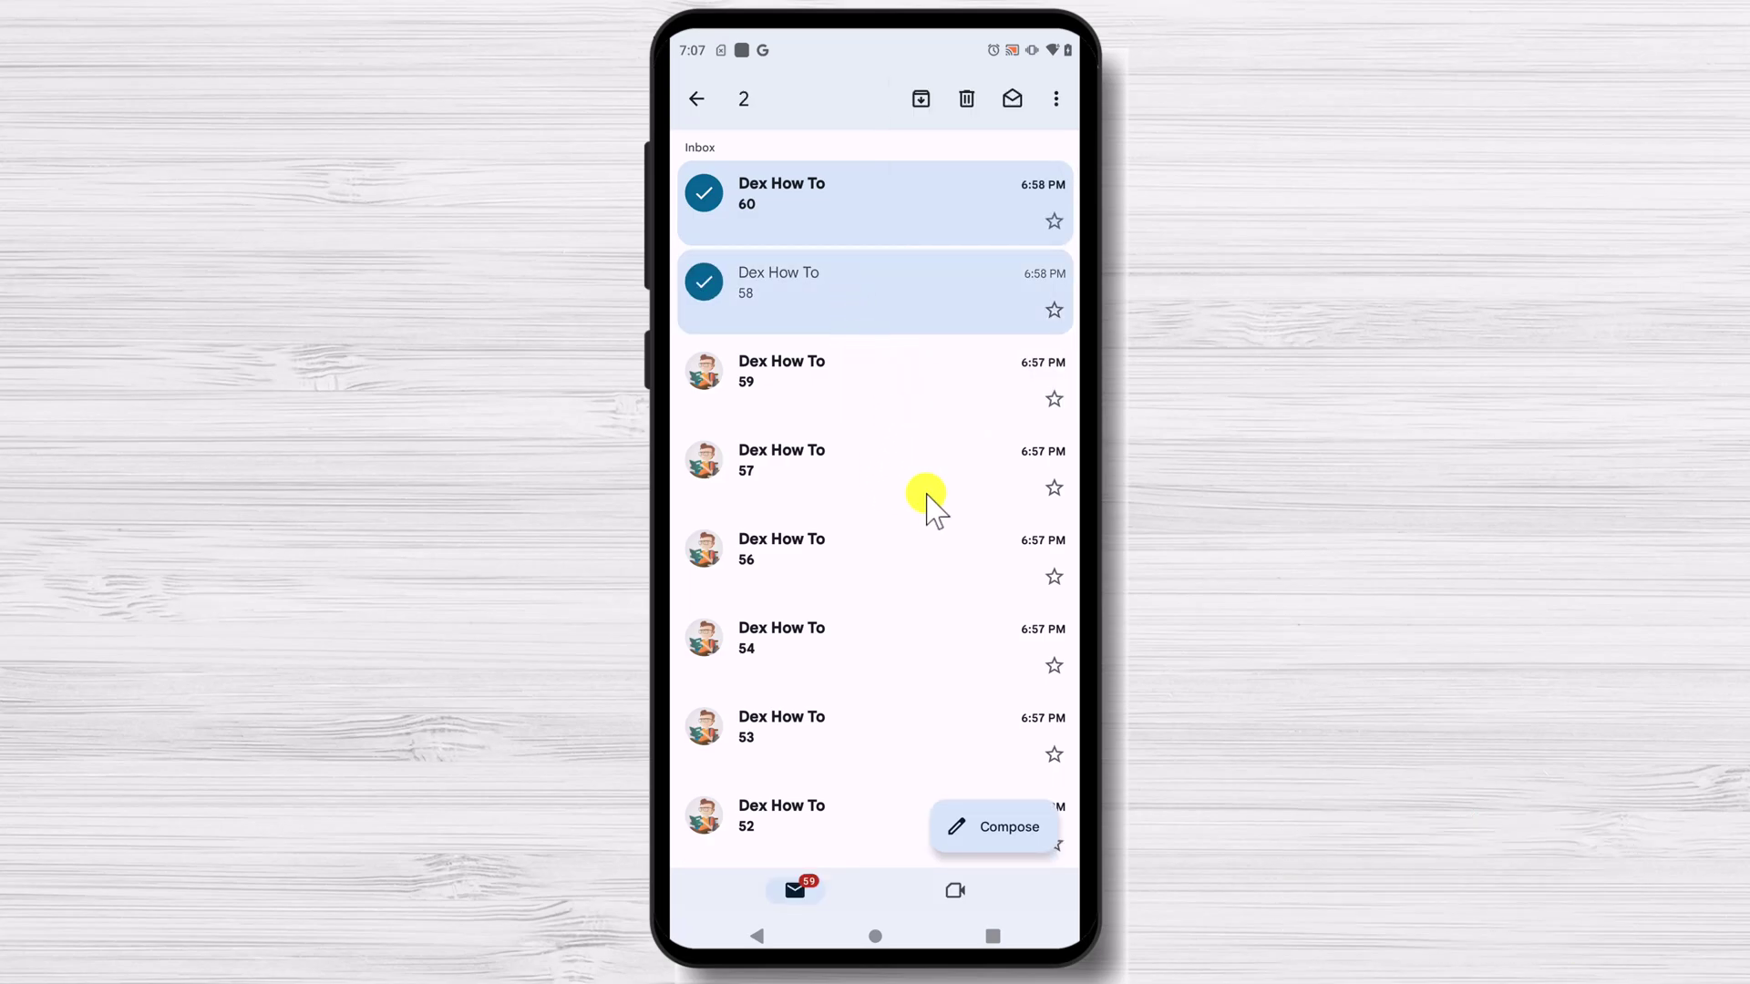
pyautogui.click(886, 936)
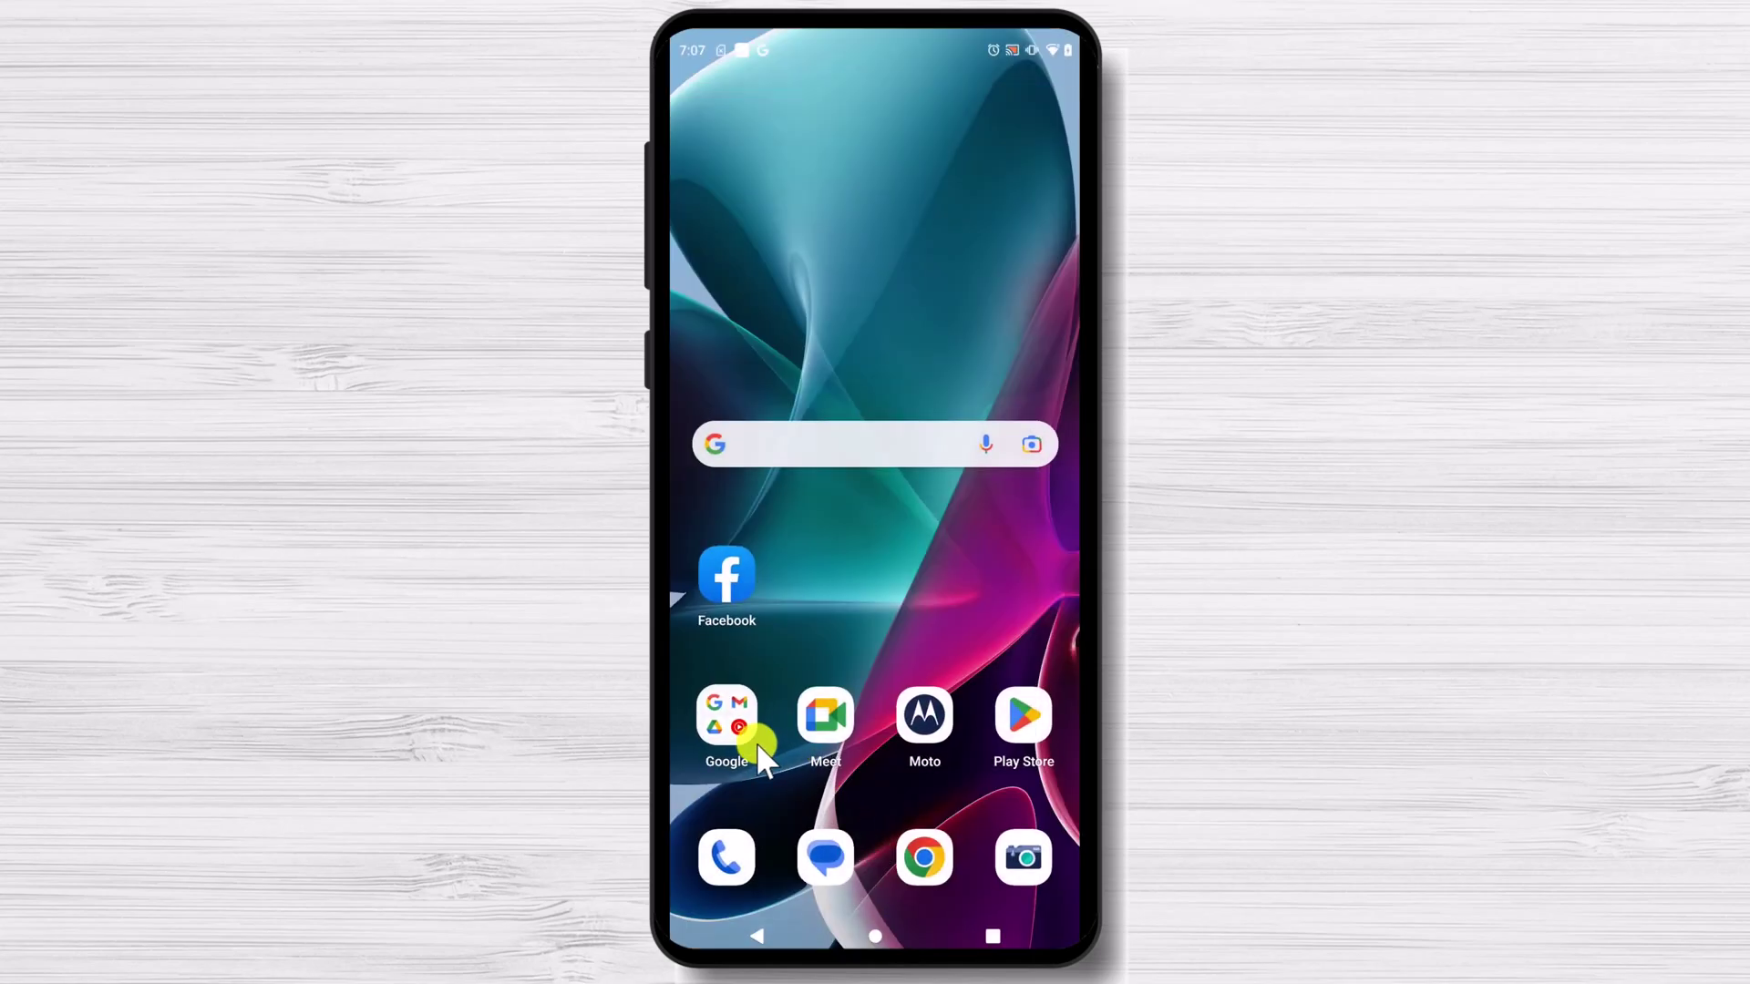
# Launch Chrome on the phone and load the Gmail web address.
pyautogui.click(937, 866)
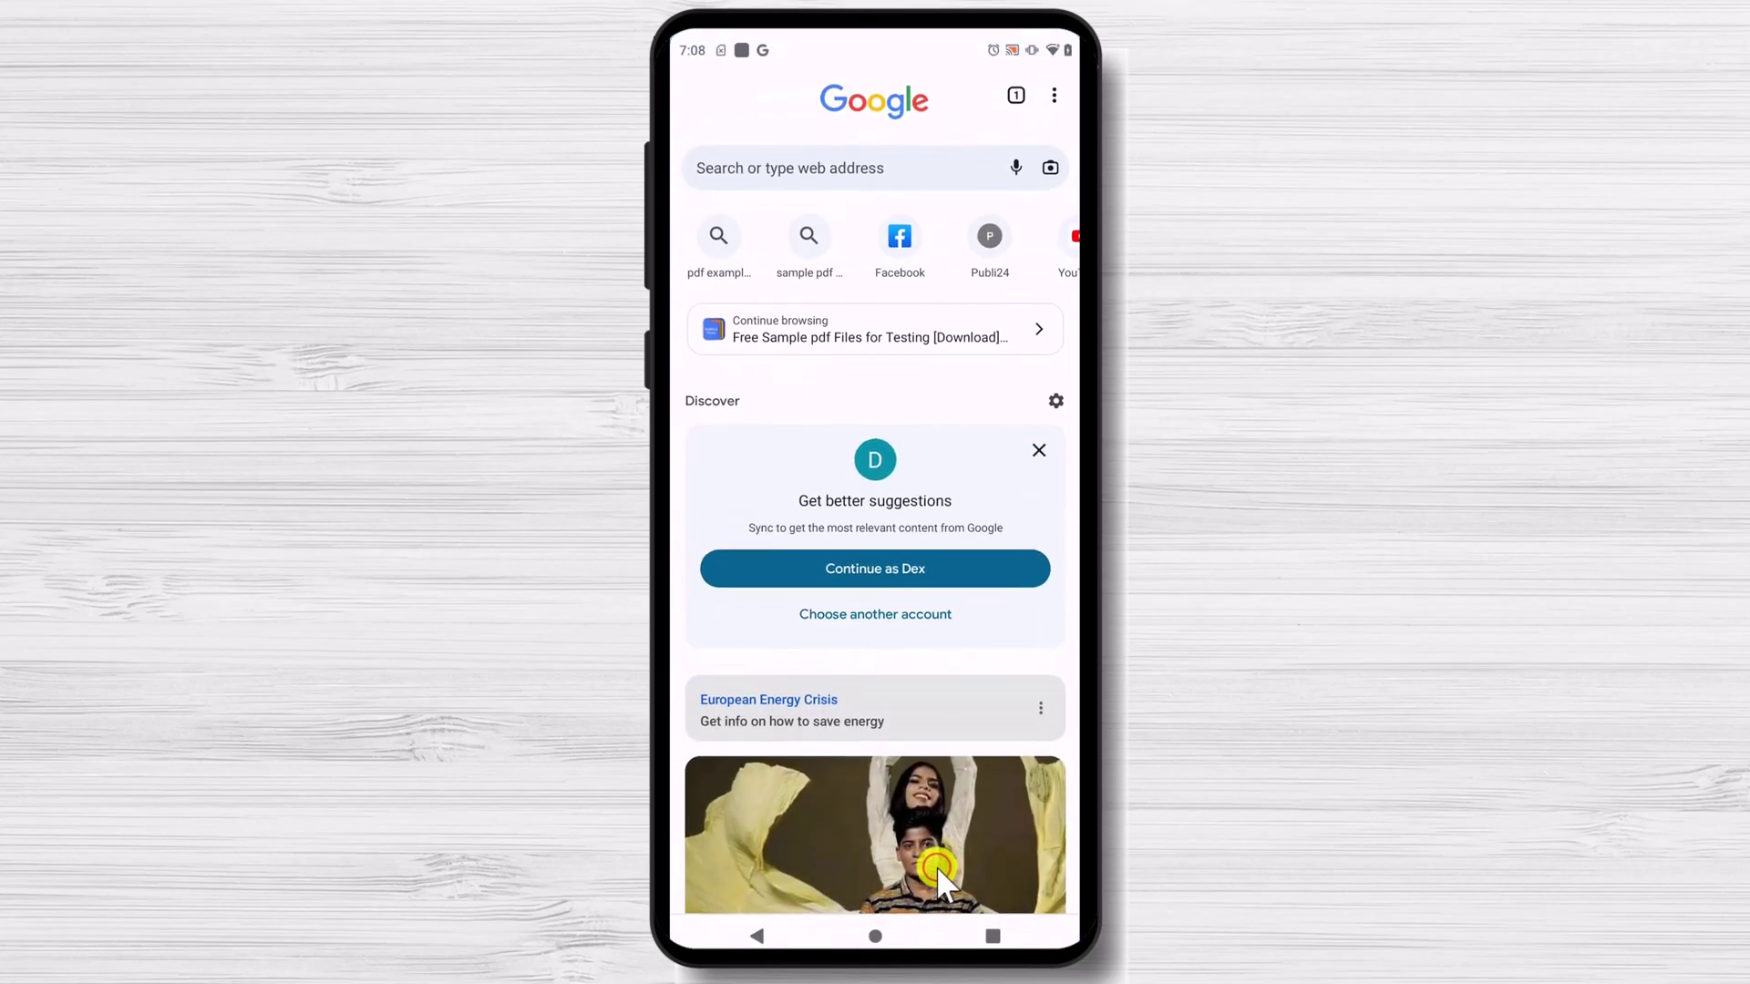
pyautogui.click(786, 165)
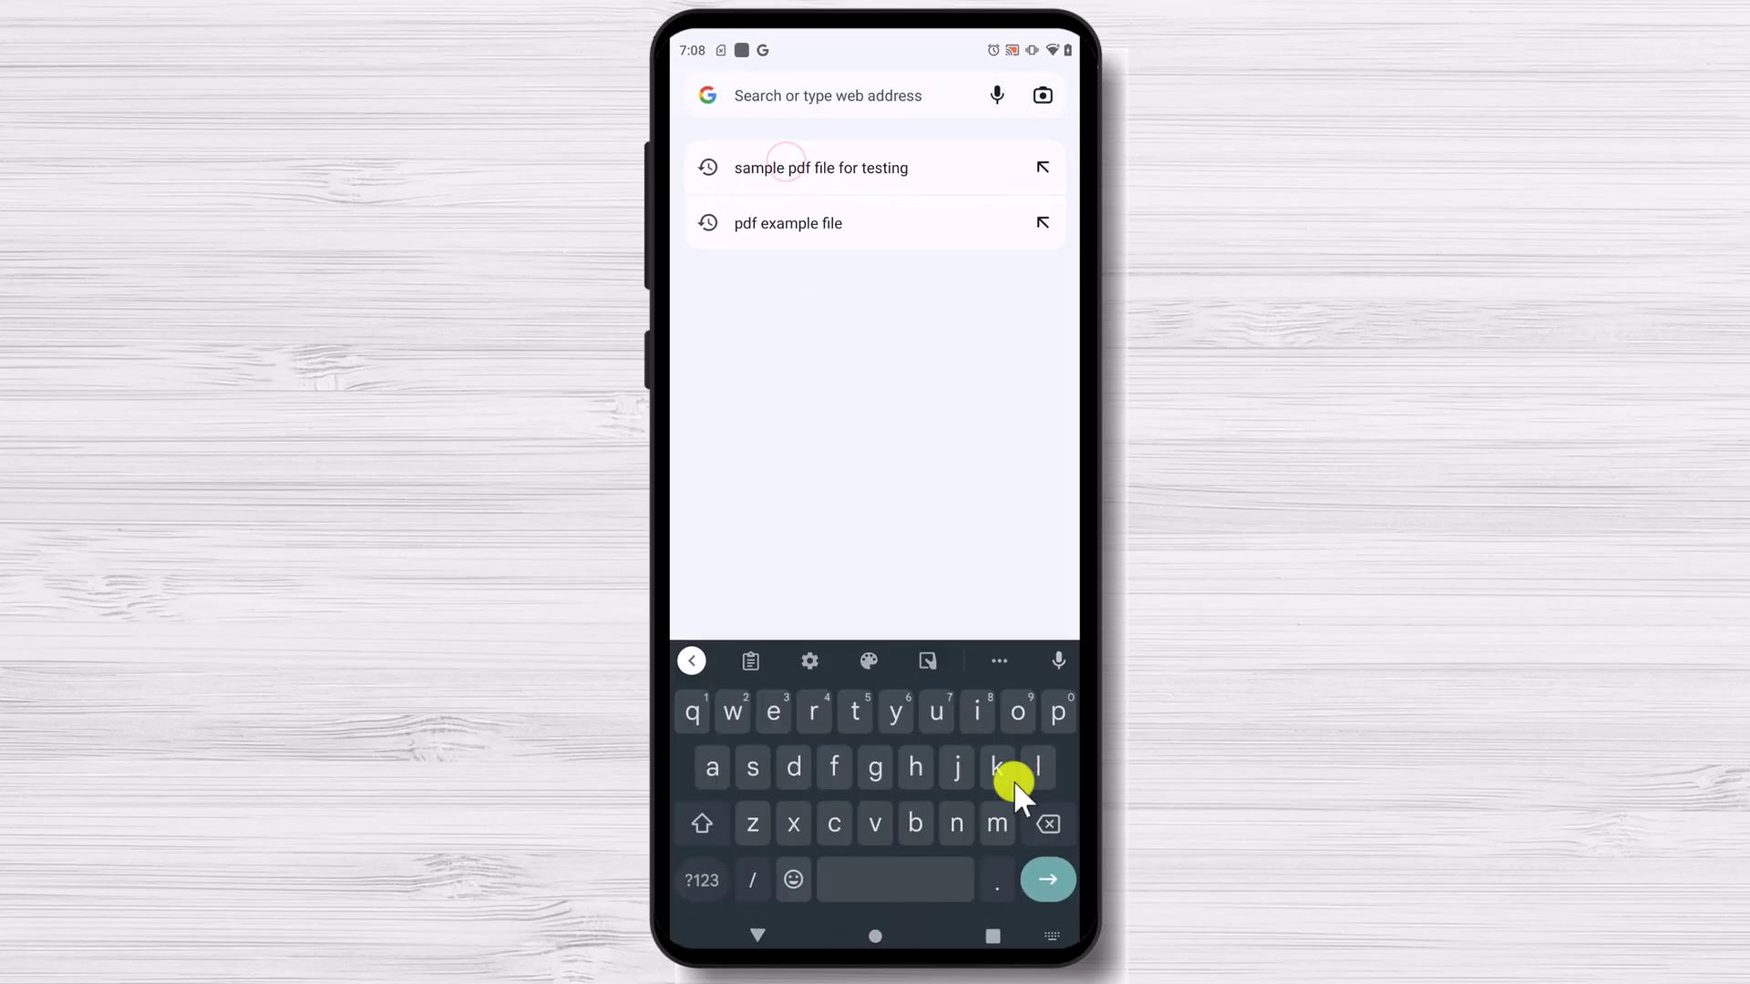
pyautogui.click(999, 829)
pyautogui.click(694, 771)
pyautogui.click(977, 712)
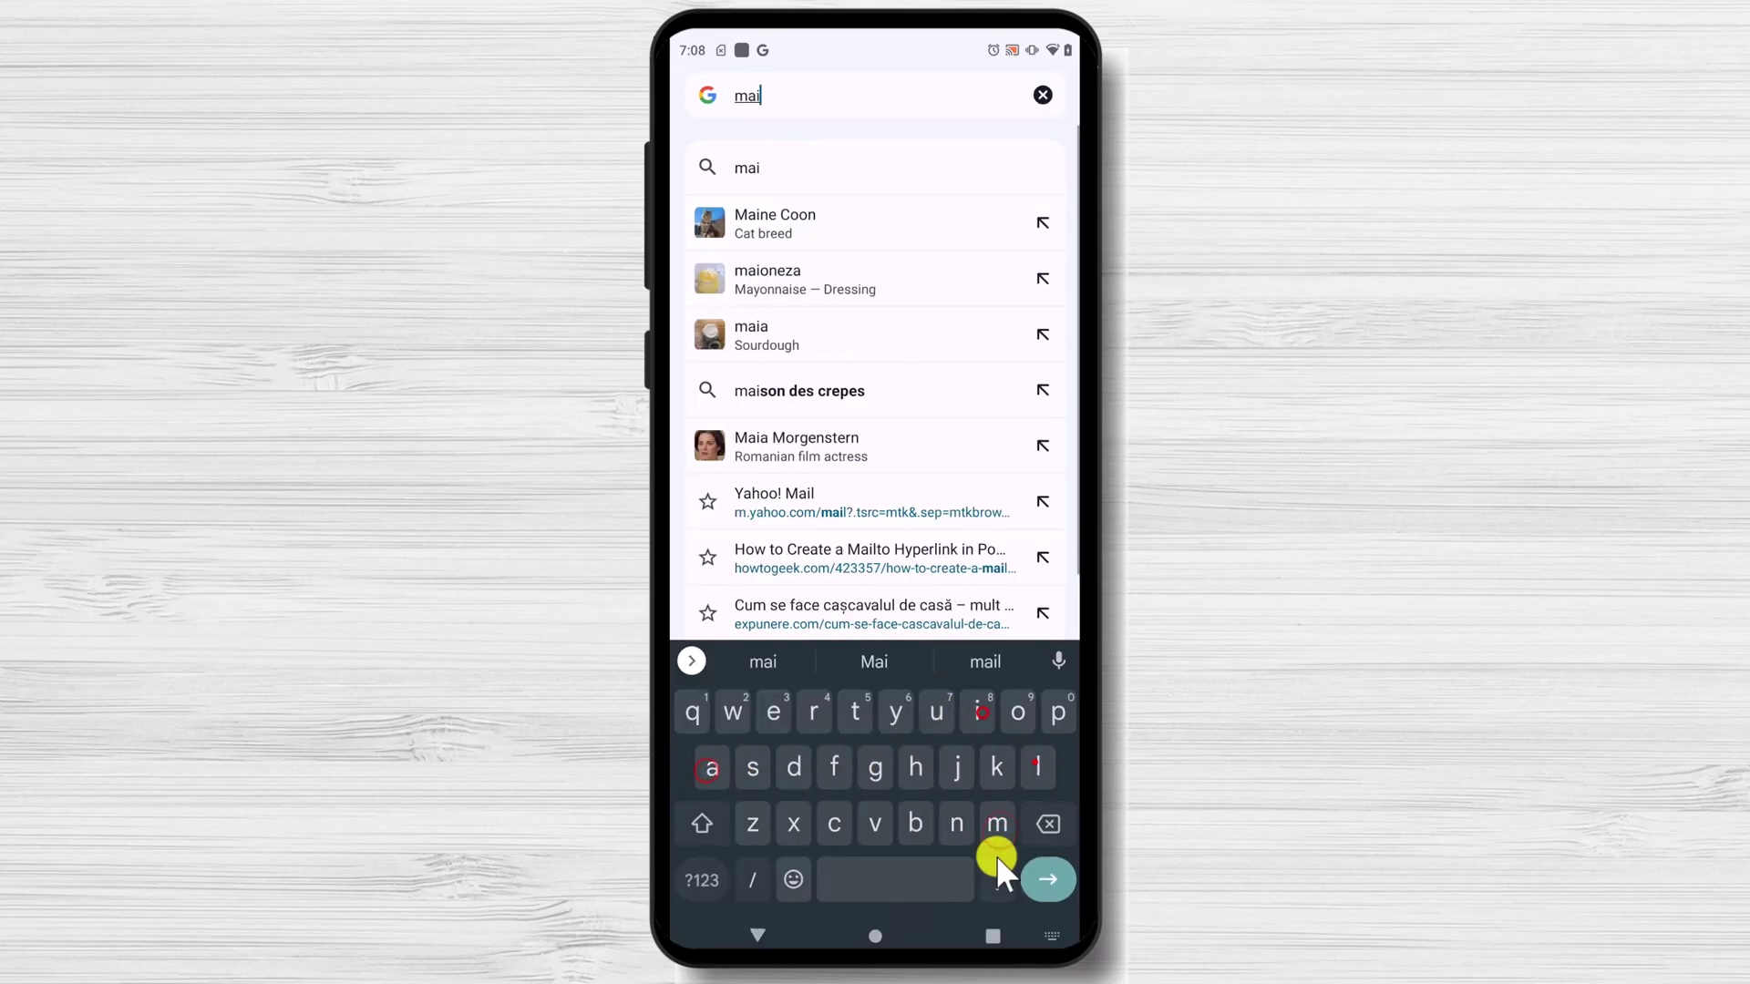
pyautogui.click(1038, 767)
pyautogui.click(998, 882)
pyautogui.click(875, 767)
pyautogui.click(1018, 712)
pyautogui.click(1018, 712)
pyautogui.click(875, 767)
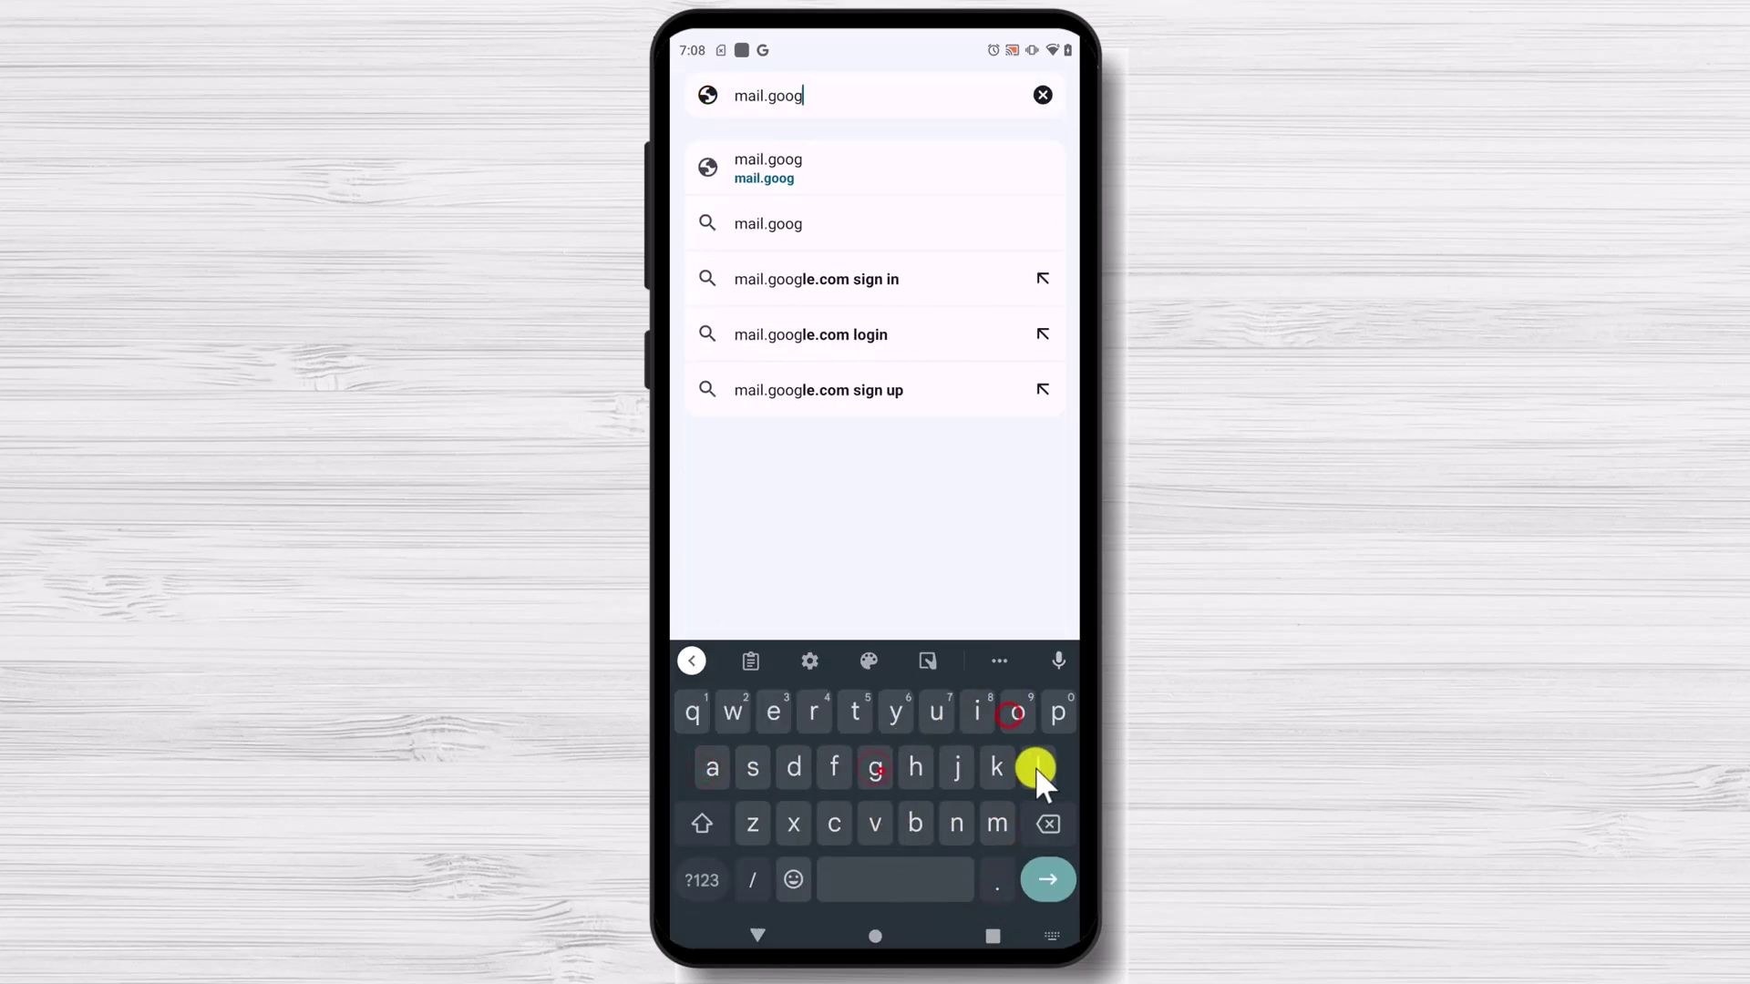
pyautogui.click(1038, 767)
pyautogui.click(772, 711)
pyautogui.click(998, 882)
pyautogui.click(839, 824)
pyautogui.click(1018, 712)
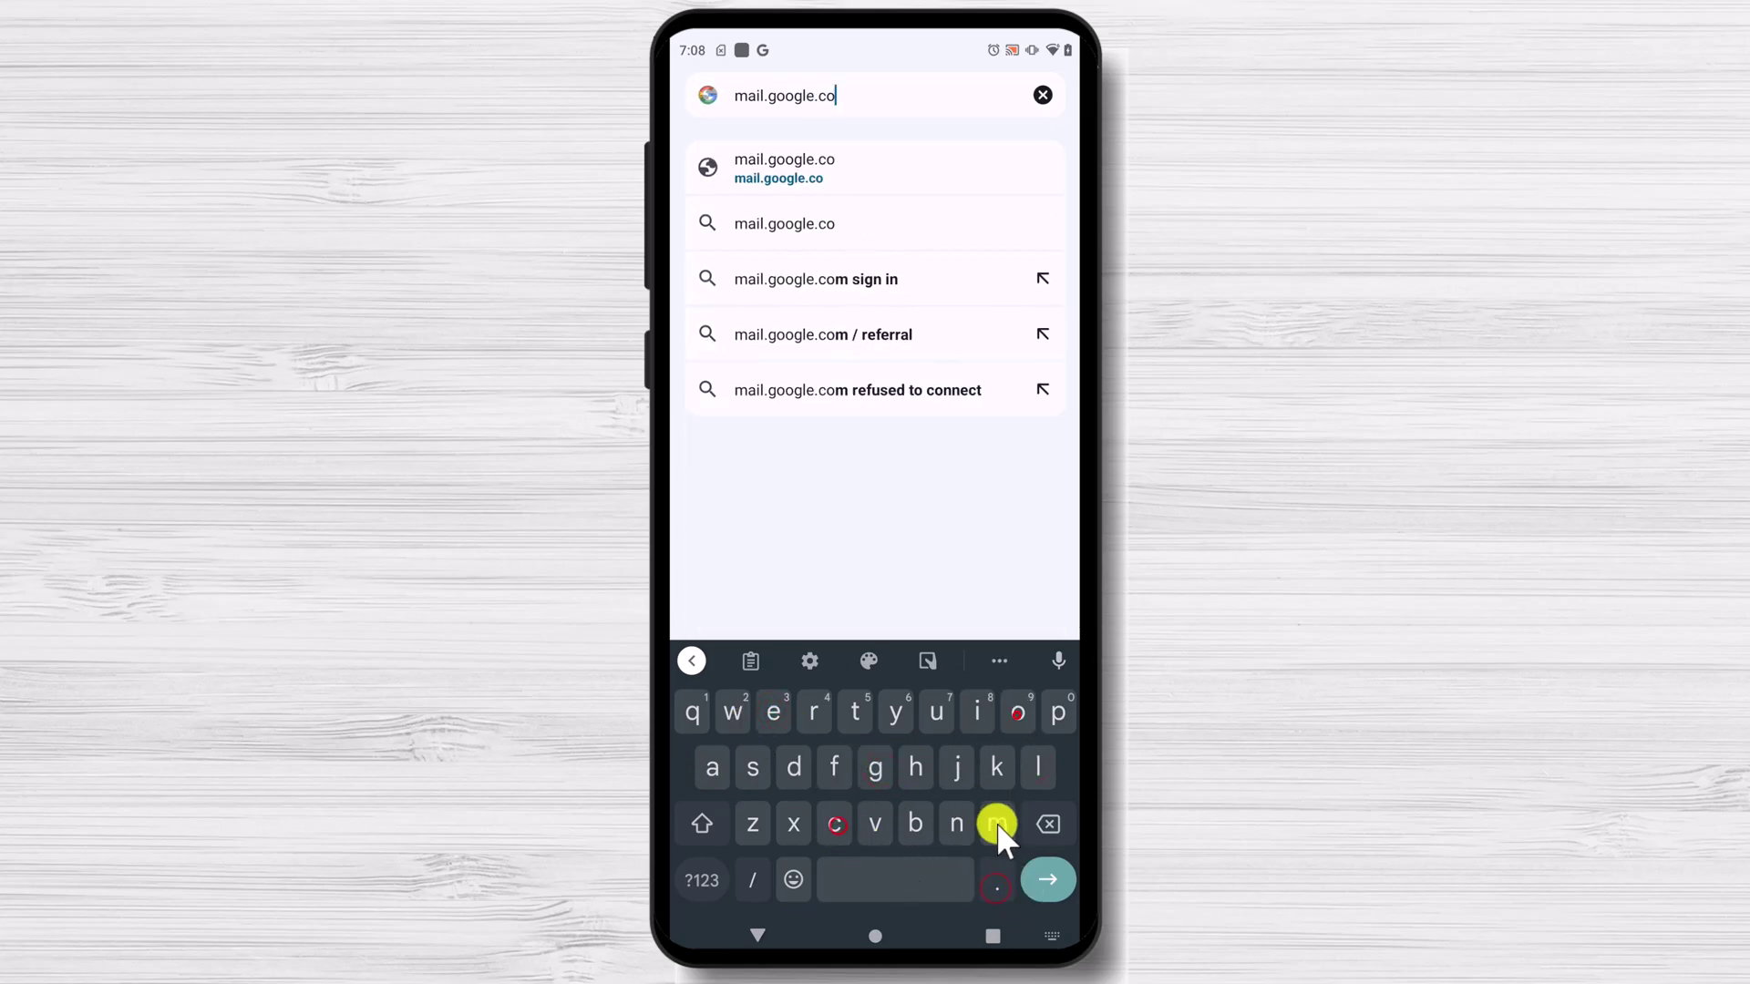
pyautogui.click(997, 824)
pyautogui.click(1048, 879)
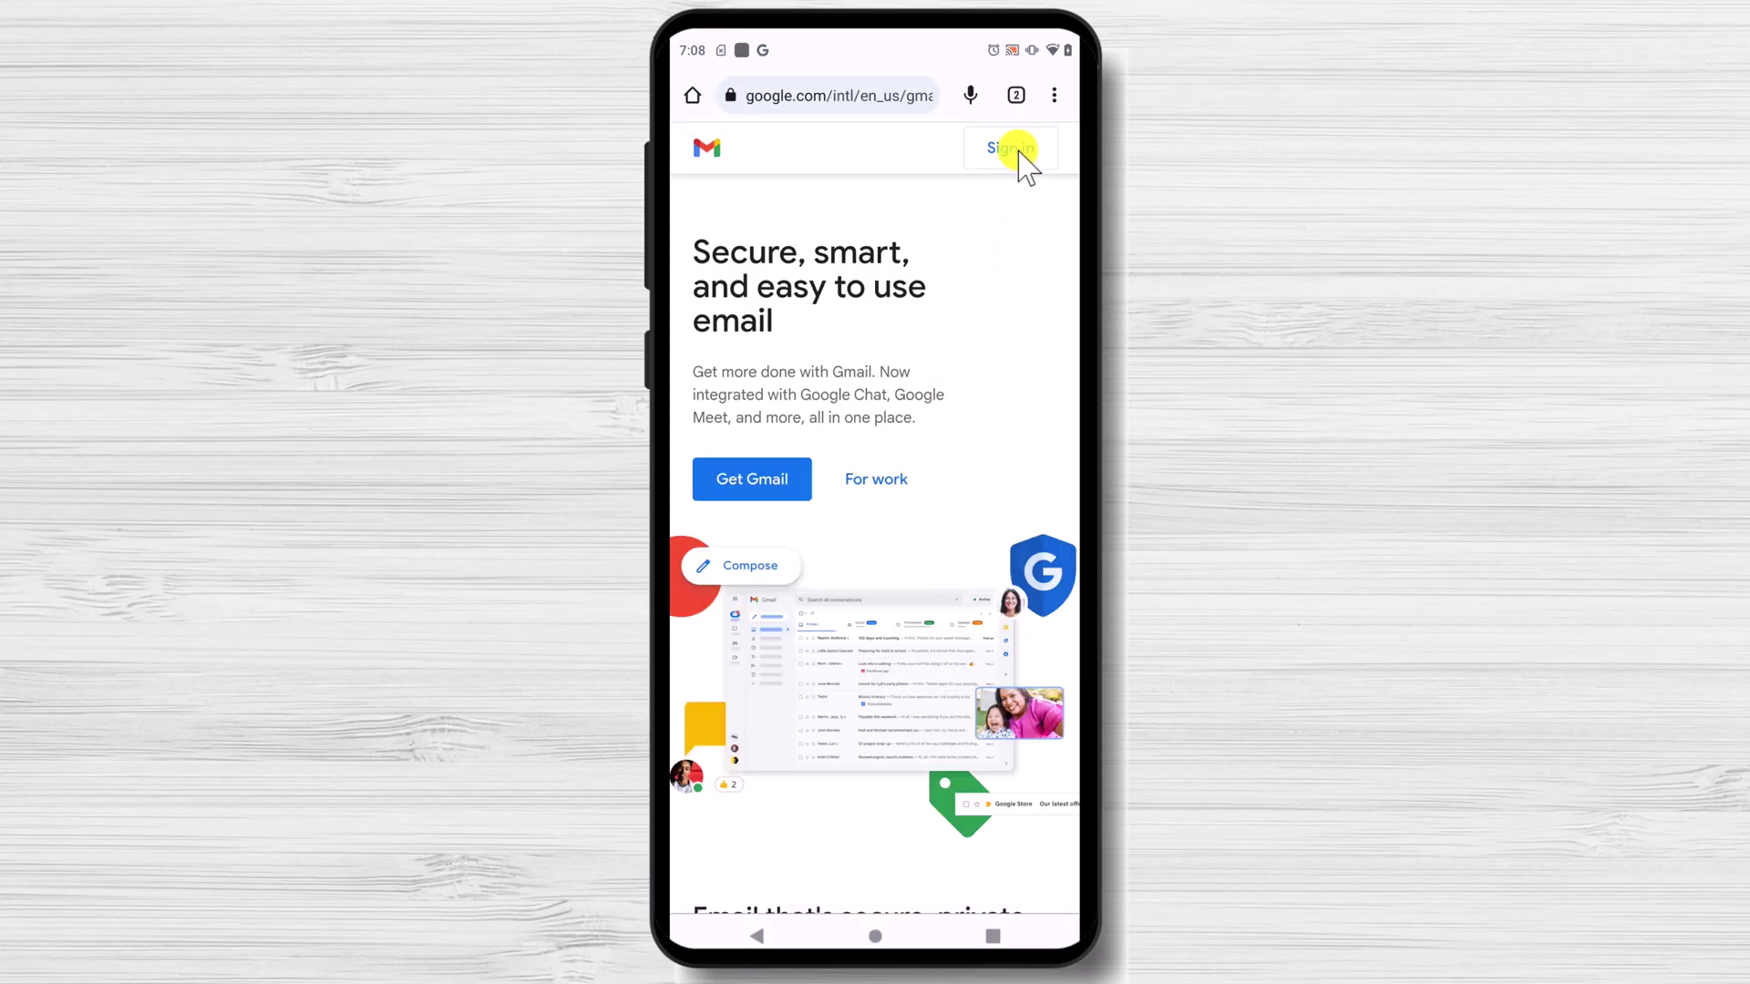
# Sign in with the phone's Google account, stay in the browser, and switch Gmail to the desktop site.
pyautogui.click(1012, 148)
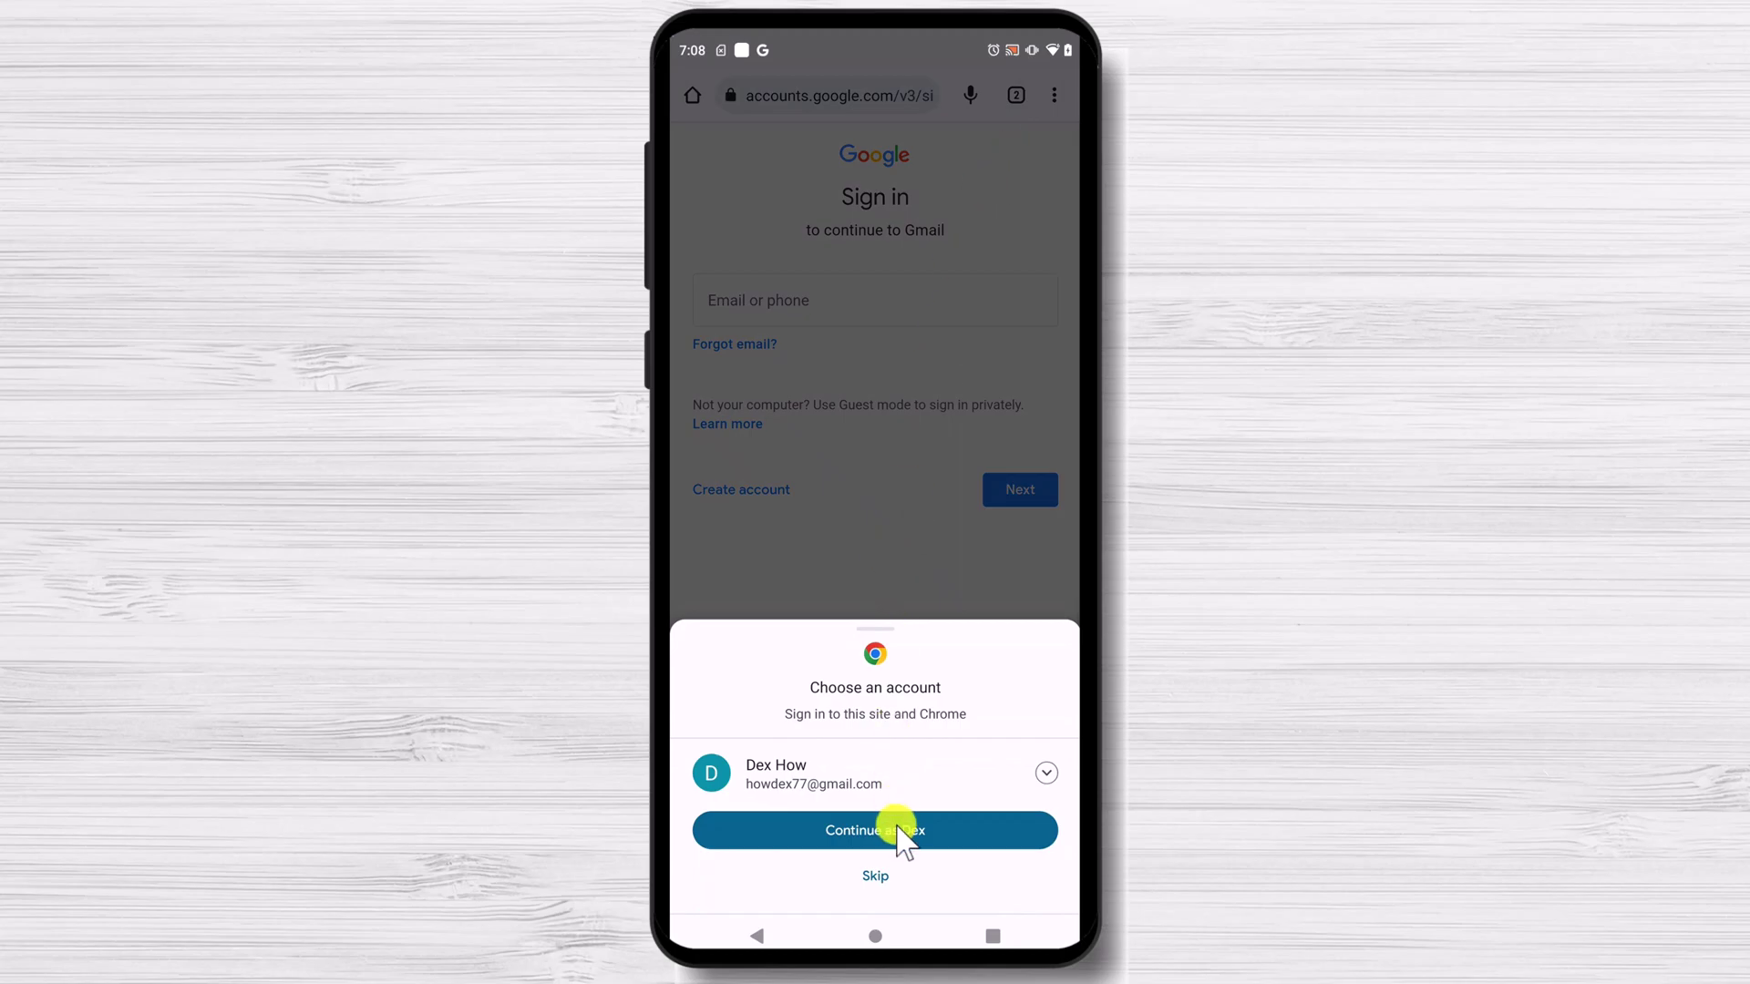
pyautogui.click(893, 828)
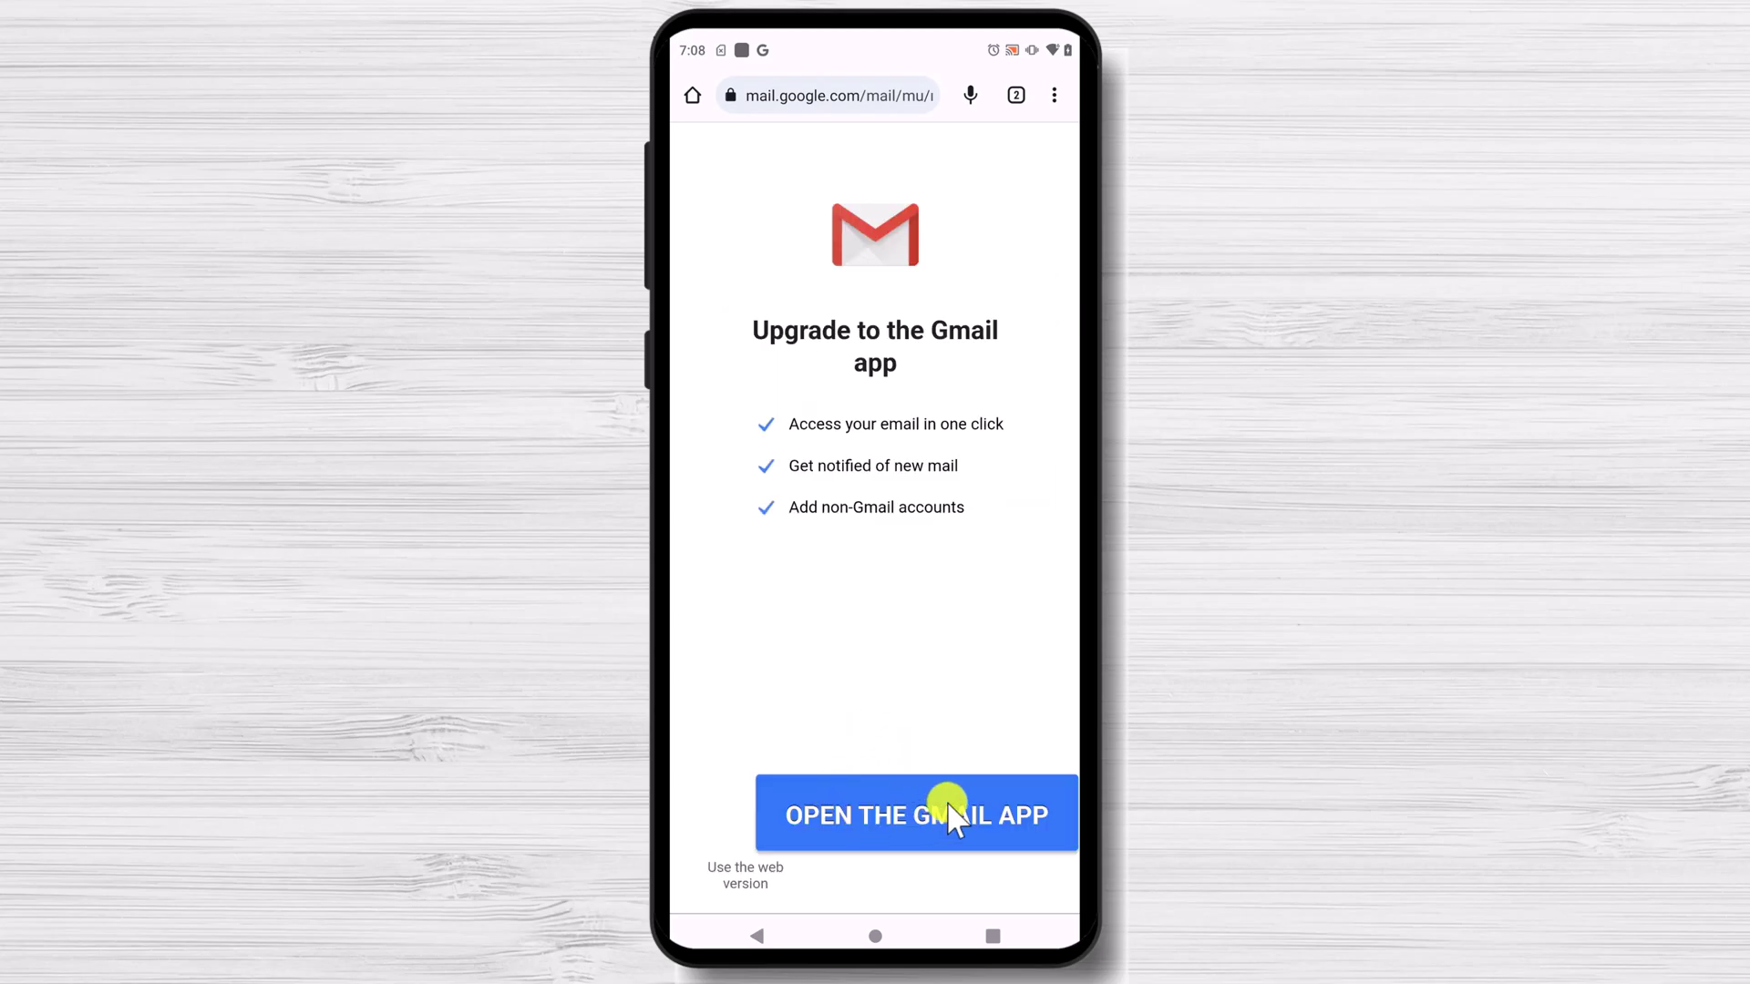
pyautogui.click(755, 879)
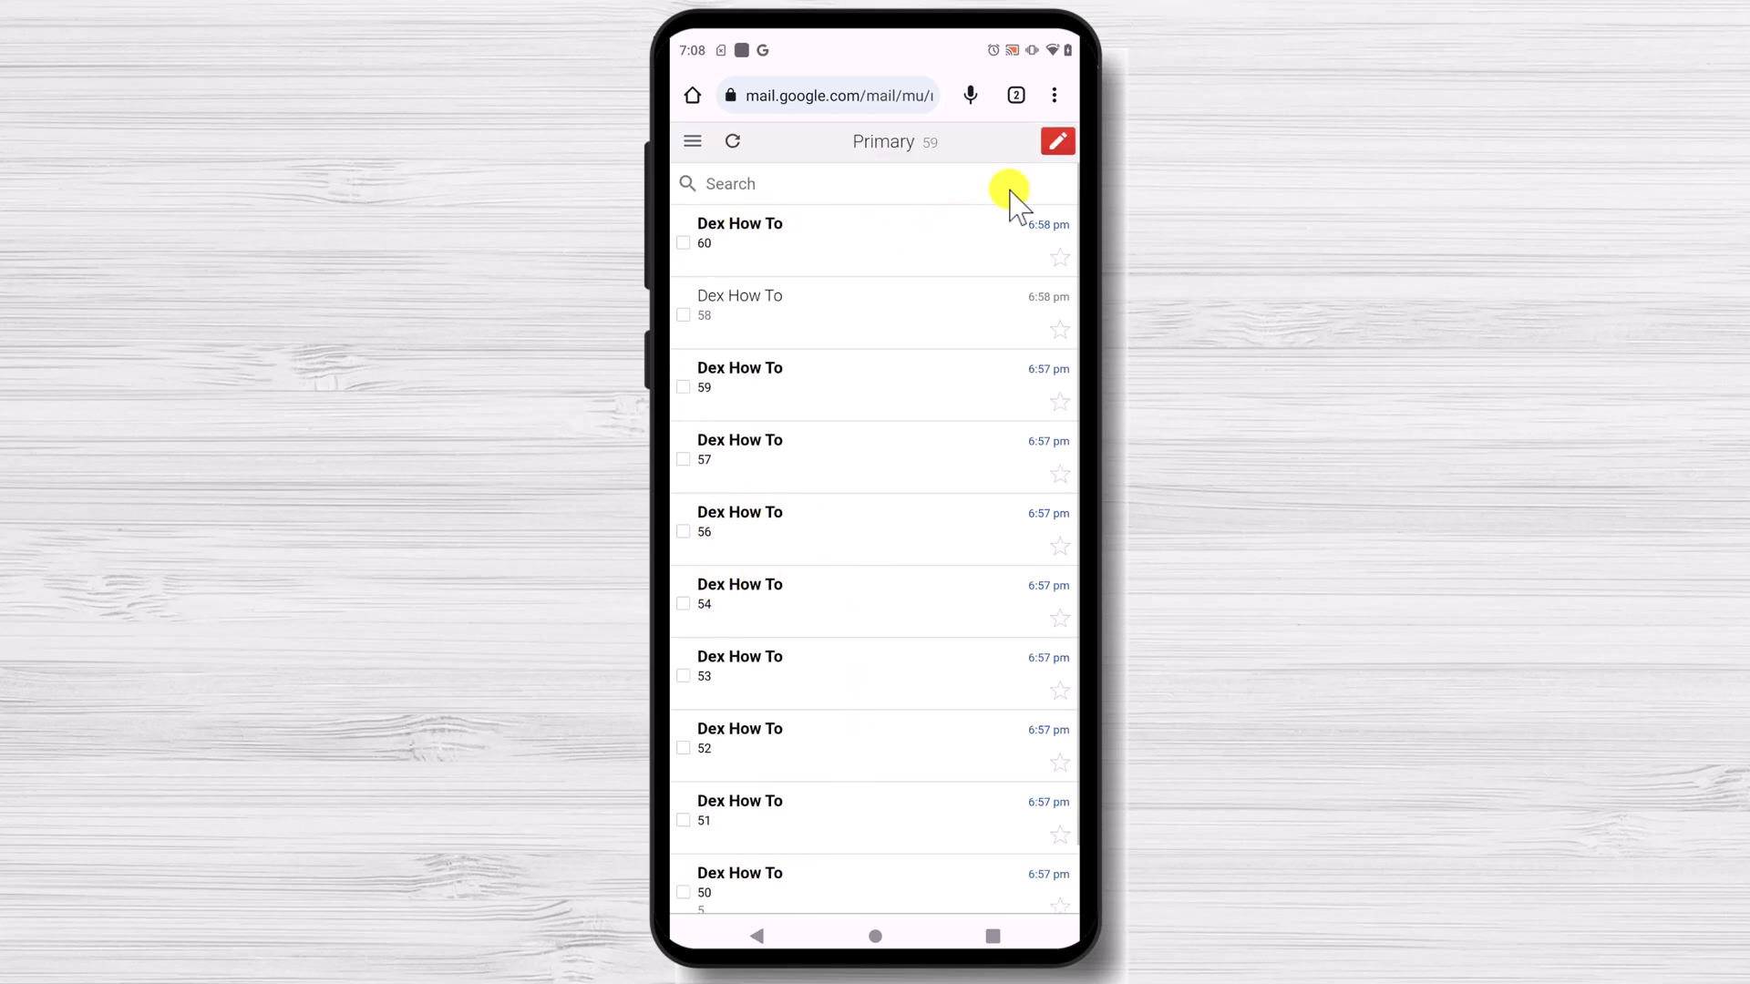
pyautogui.click(1054, 101)
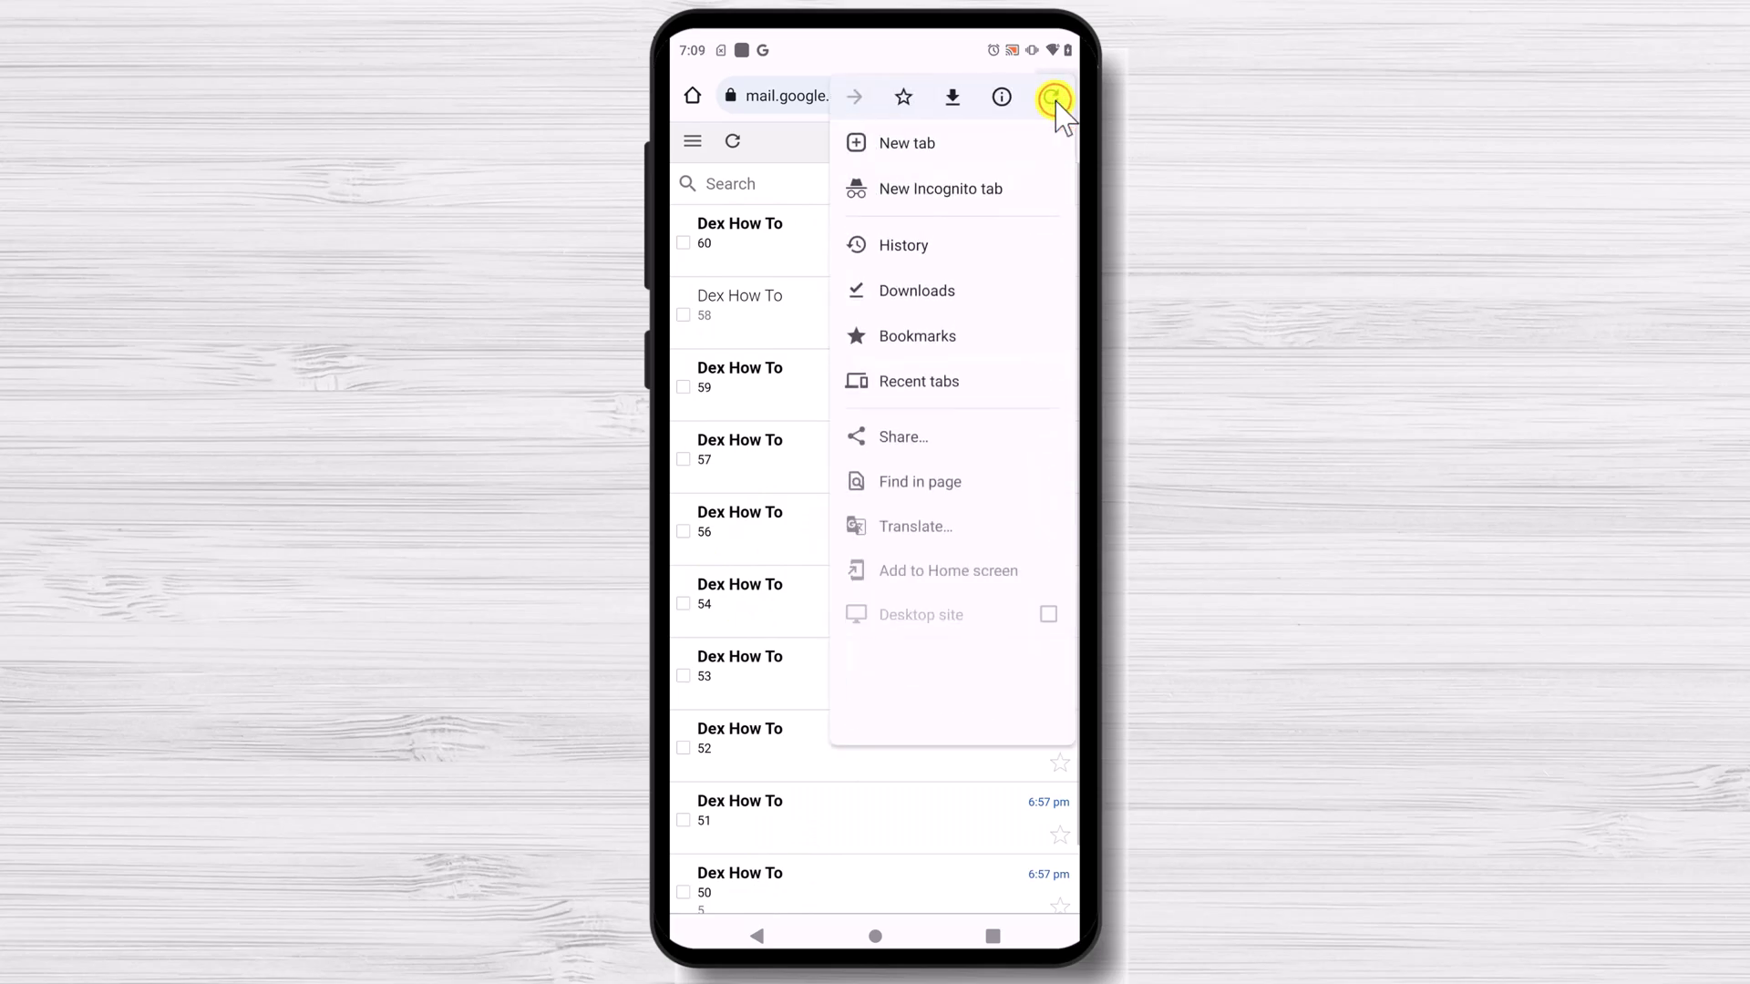
pyautogui.click(1049, 623)
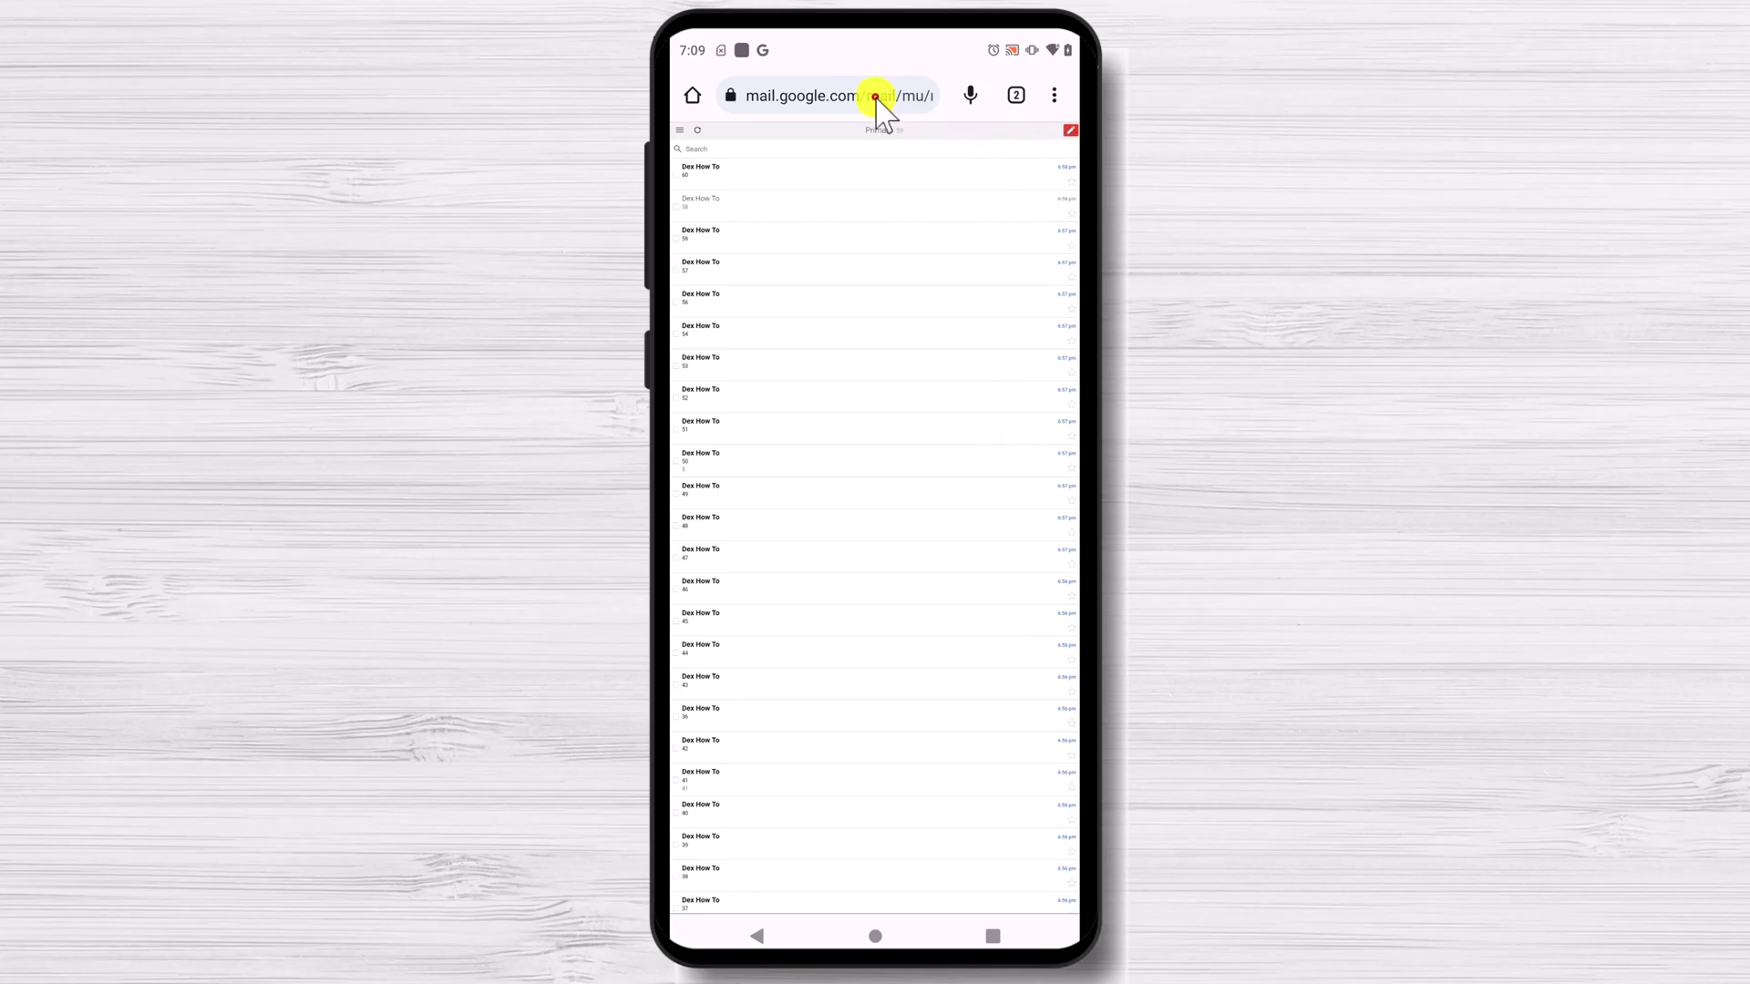
# Start re-entering the Gmail address as 'mai' in the address bar.
pyautogui.click(875, 95)
pyautogui.click(997, 823)
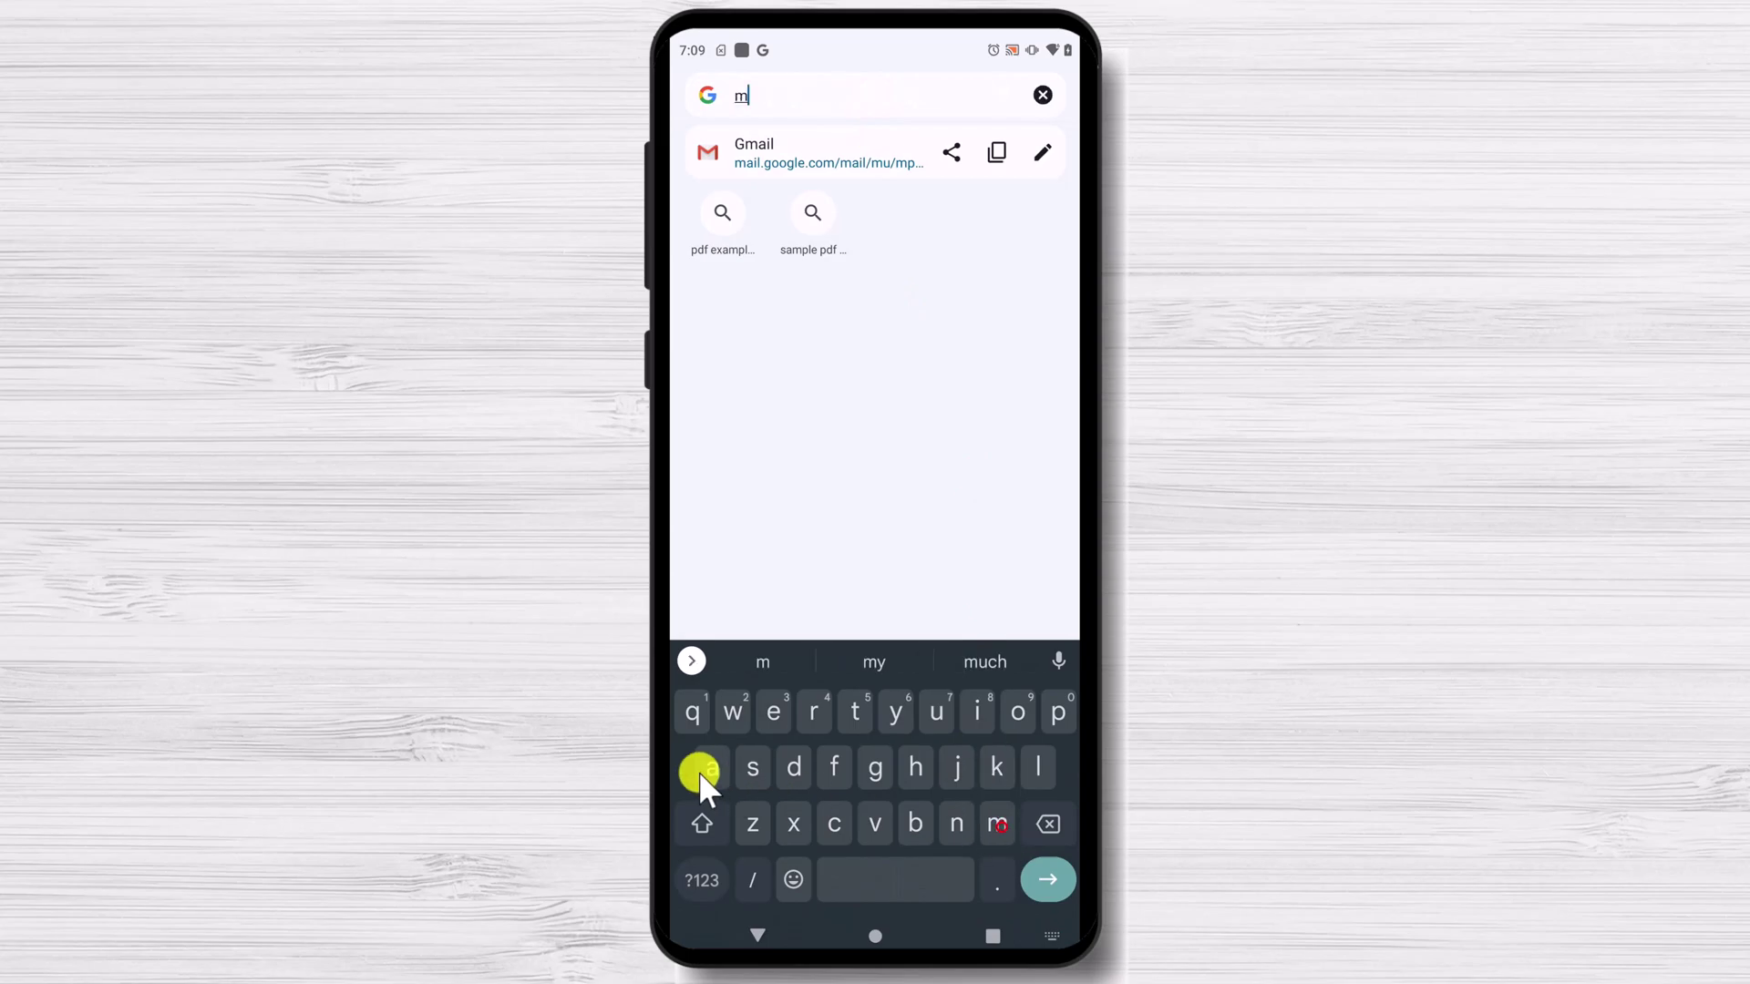
pyautogui.click(698, 771)
pyautogui.click(979, 711)
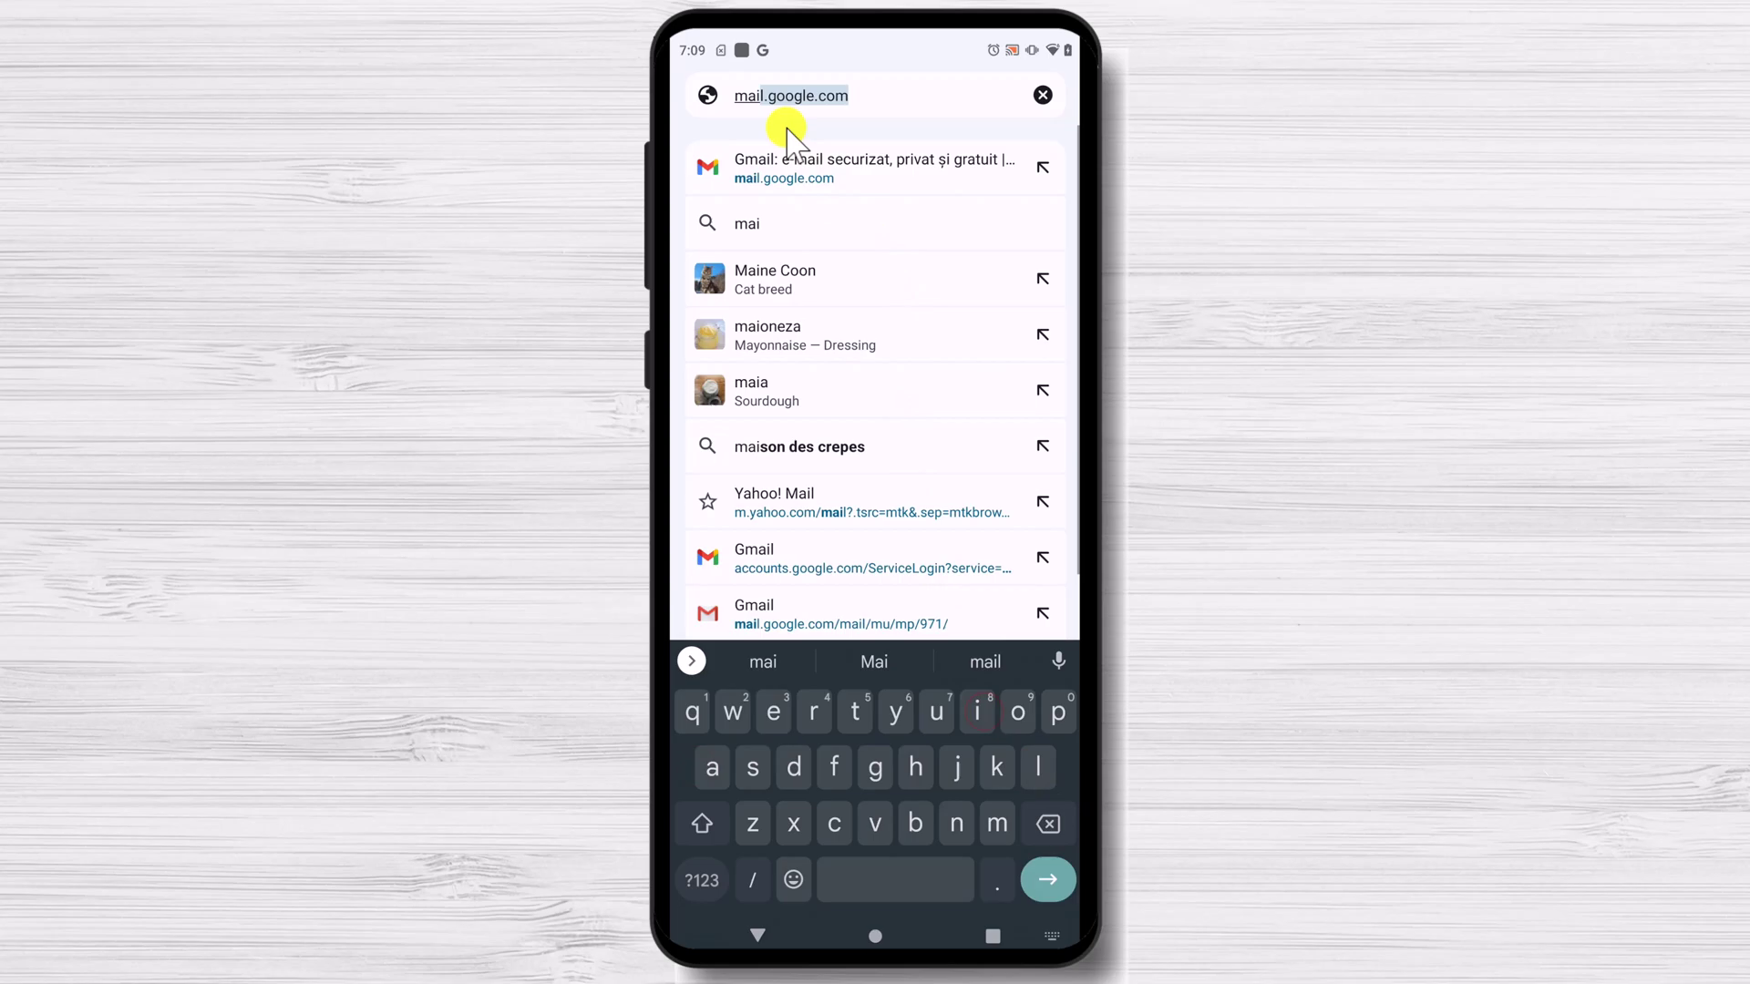
# Load mail.google.com, continue with smart features, enable personalizing other Google products, and finish setup.
pyautogui.click(820, 164)
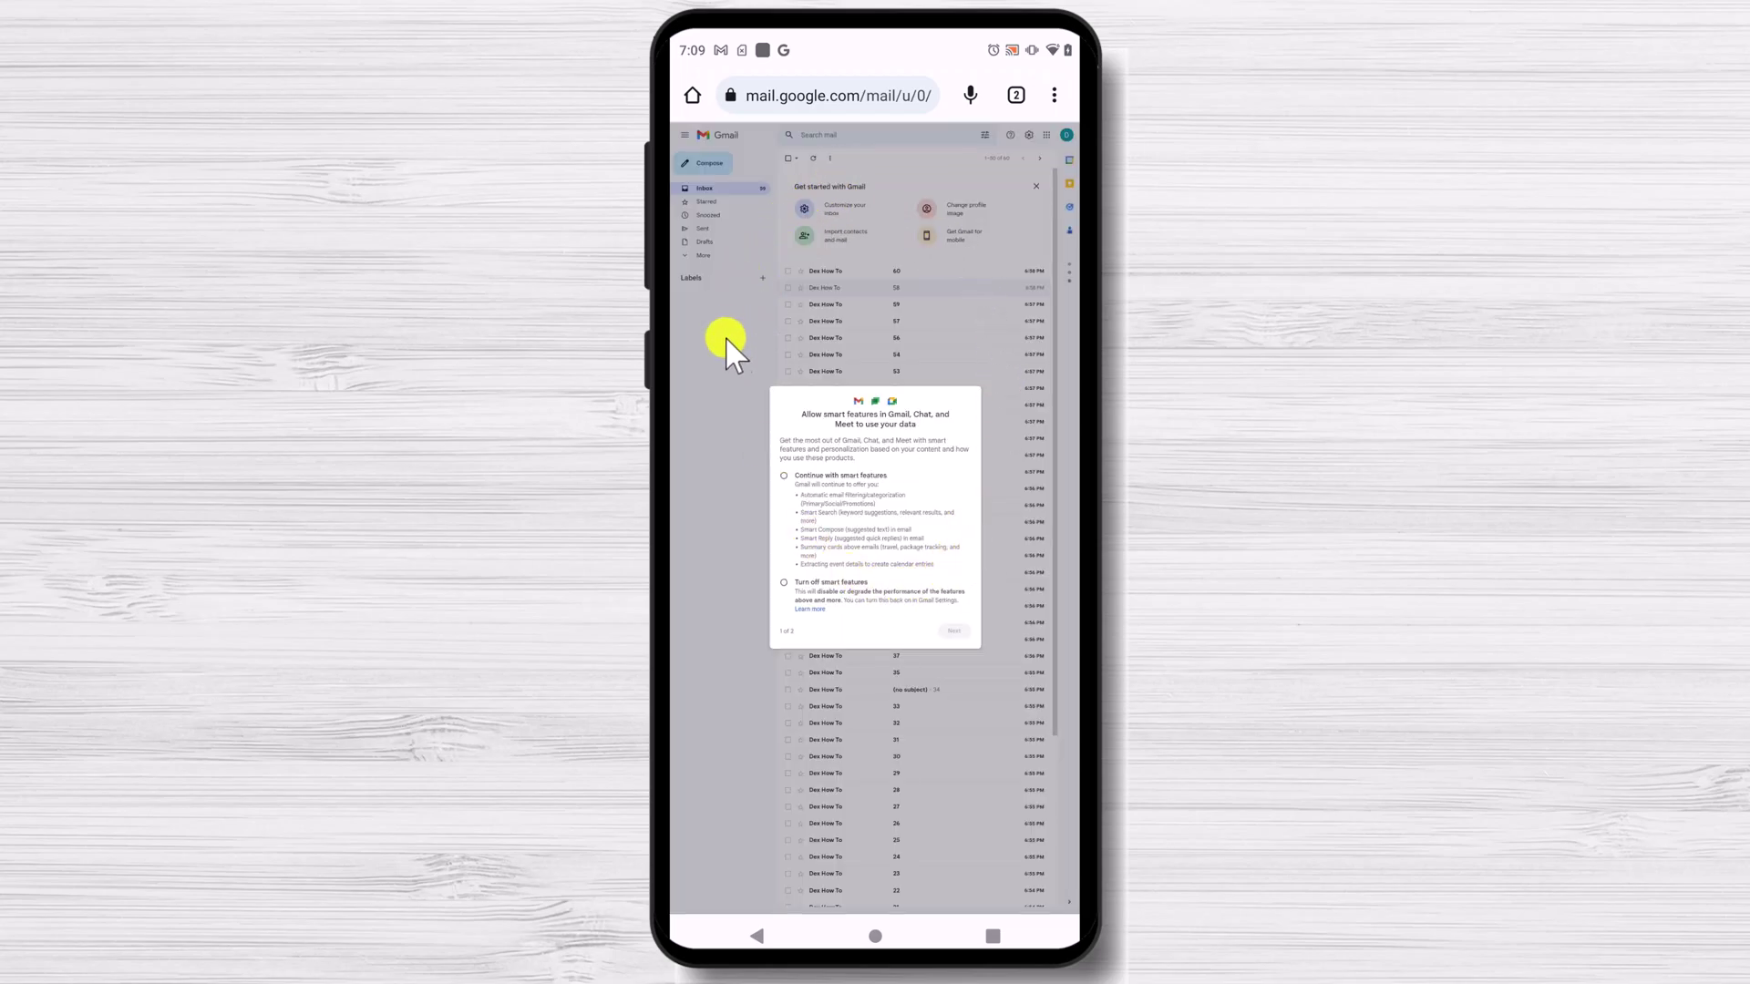
pyautogui.click(784, 476)
pyautogui.click(953, 631)
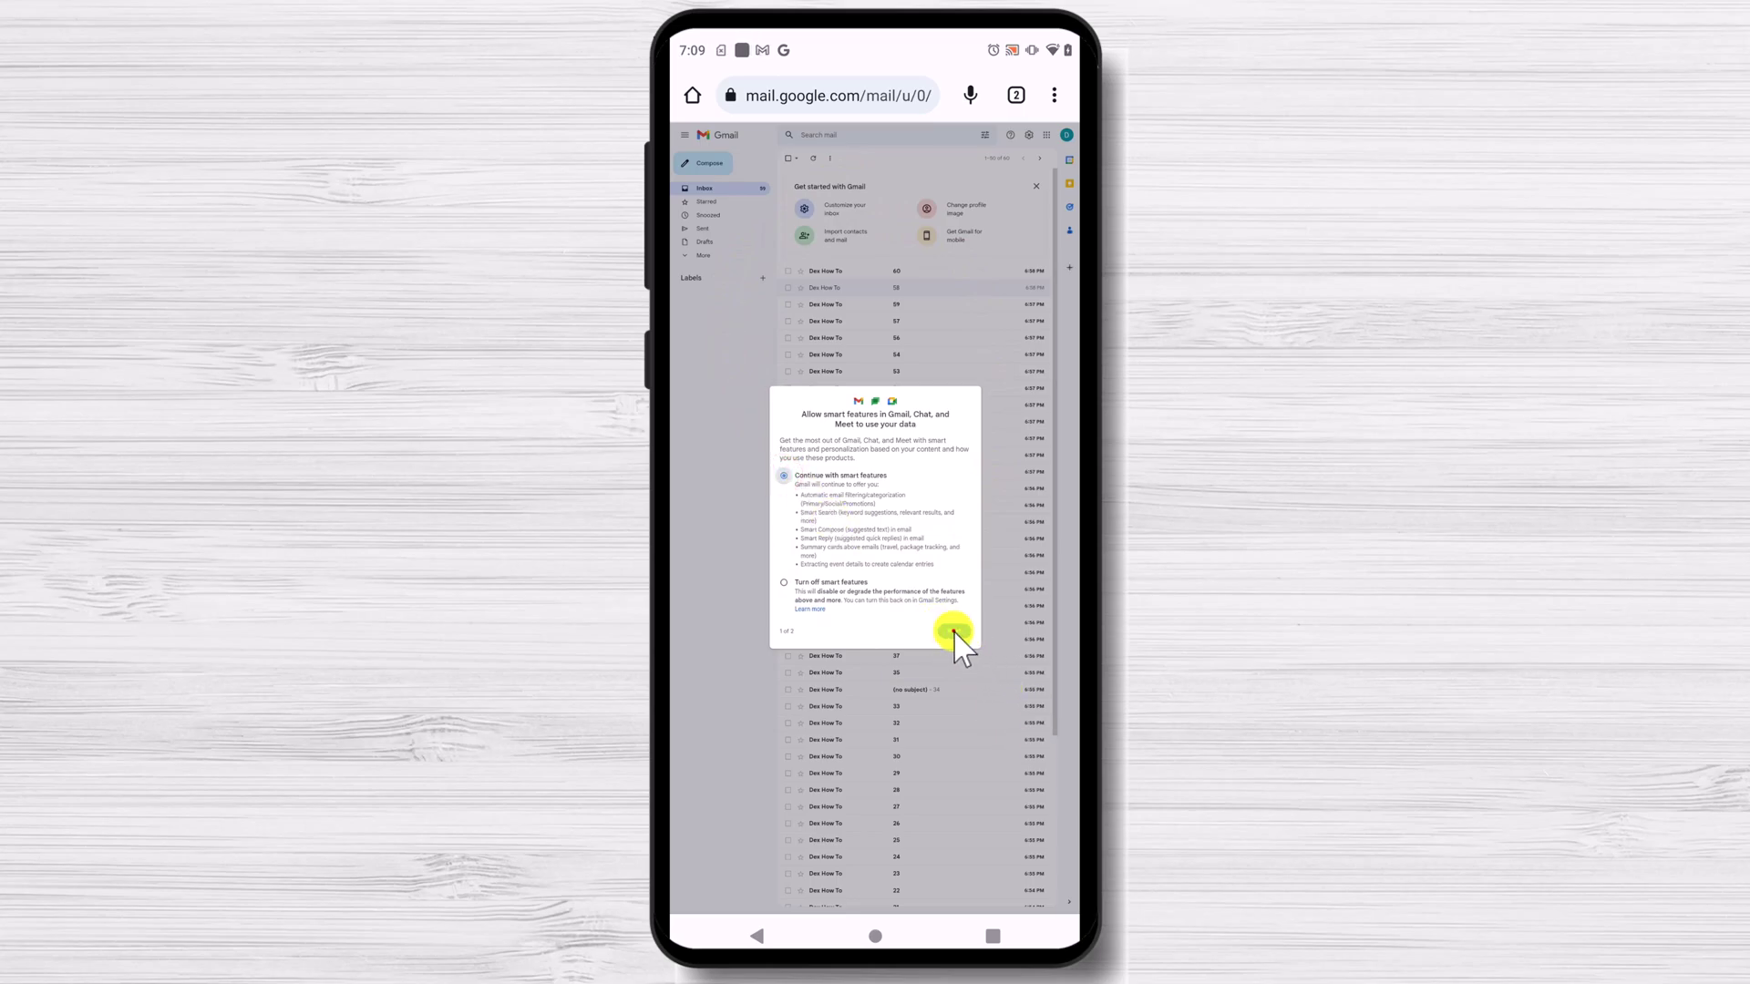
pyautogui.click(783, 469)
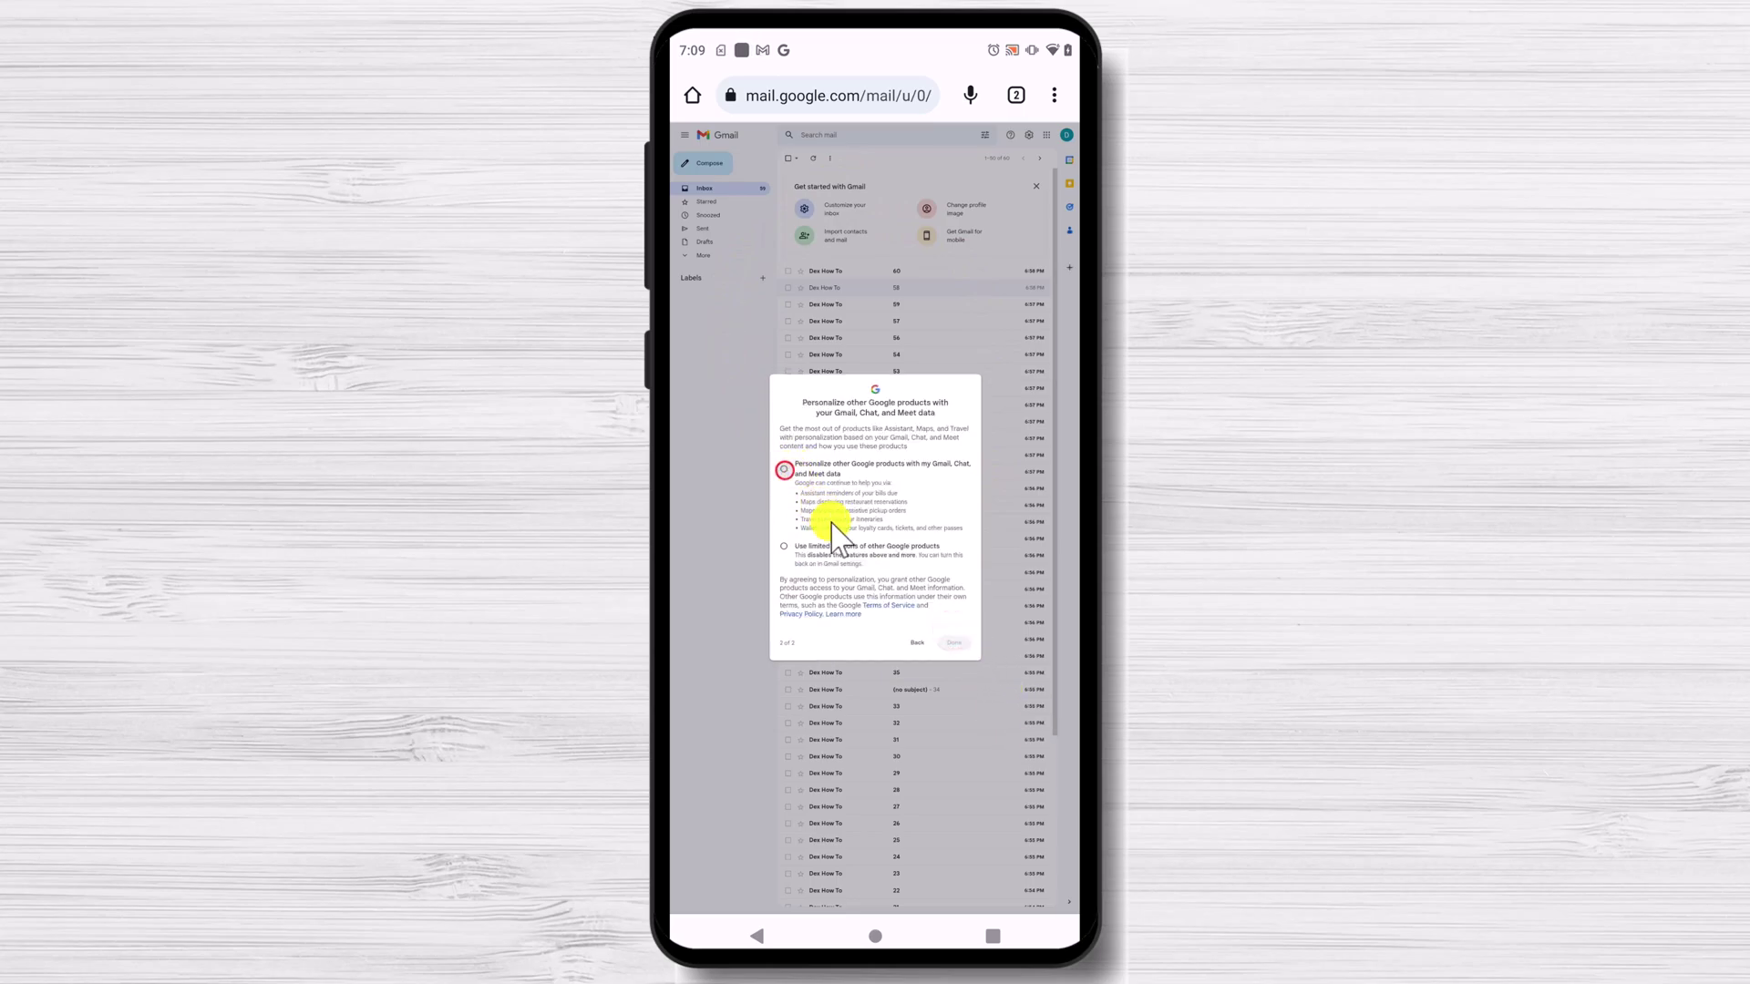
pyautogui.click(785, 471)
pyautogui.click(965, 648)
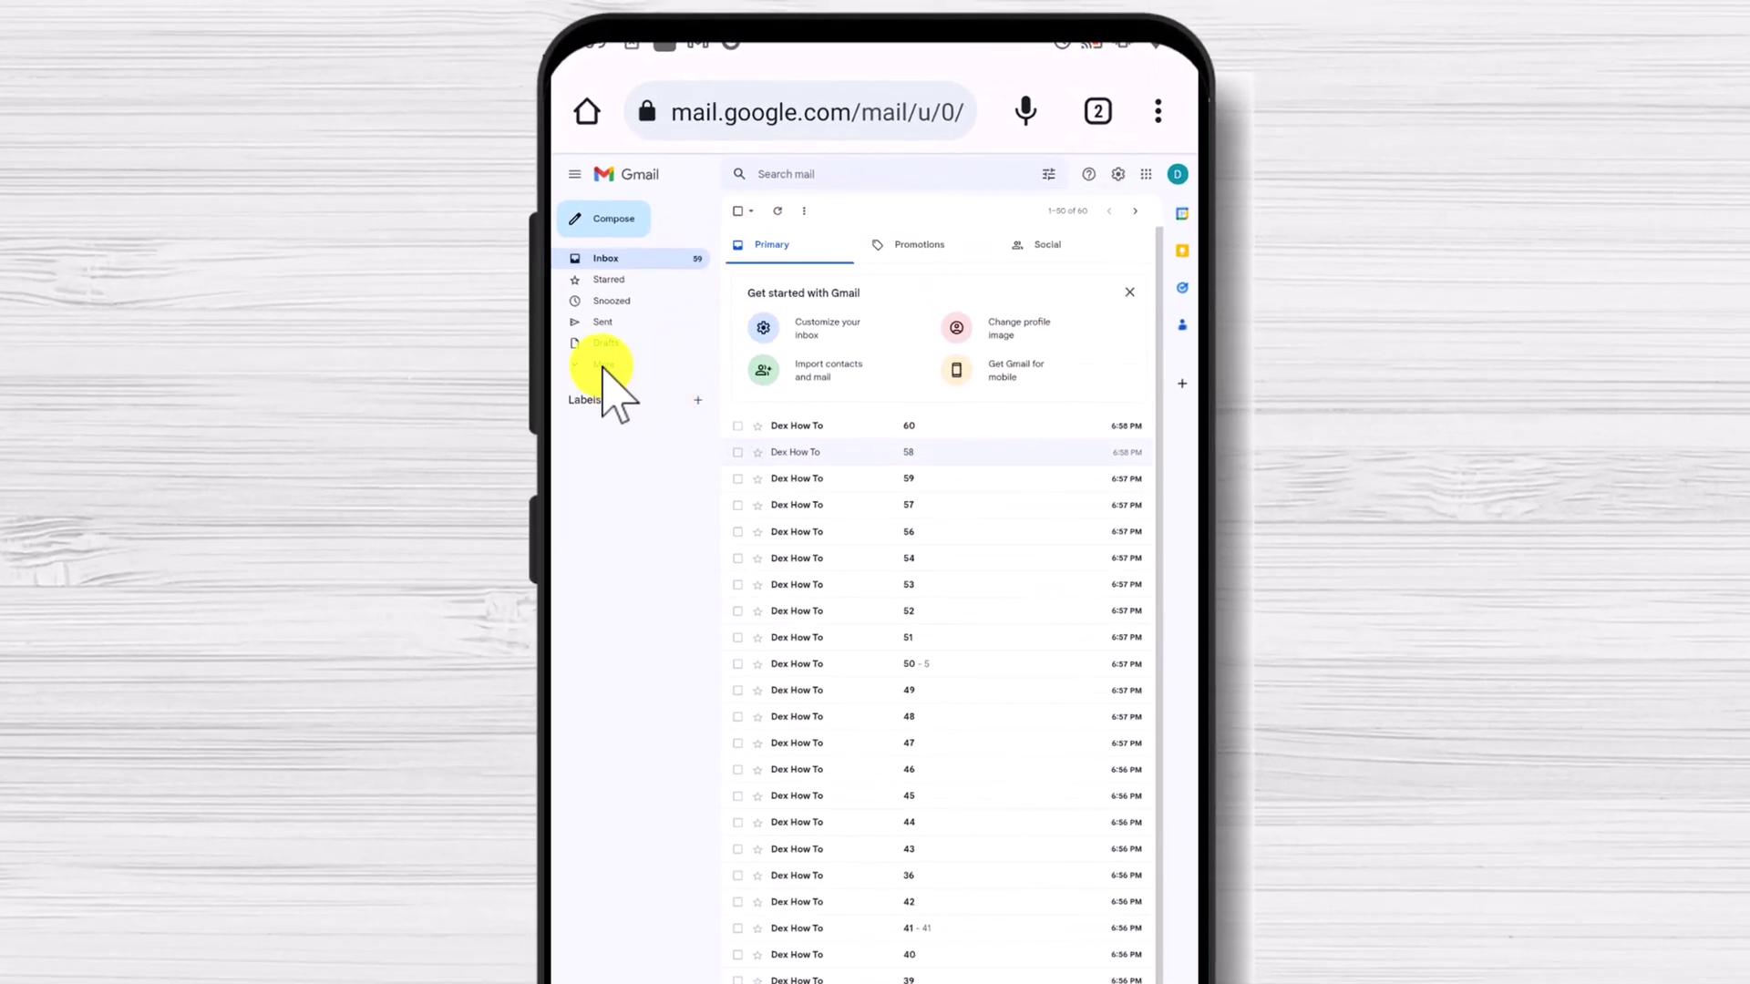
# Open All Mail, select all 60 conversations, and delete them, confirming the action.
pyautogui.click(599, 364)
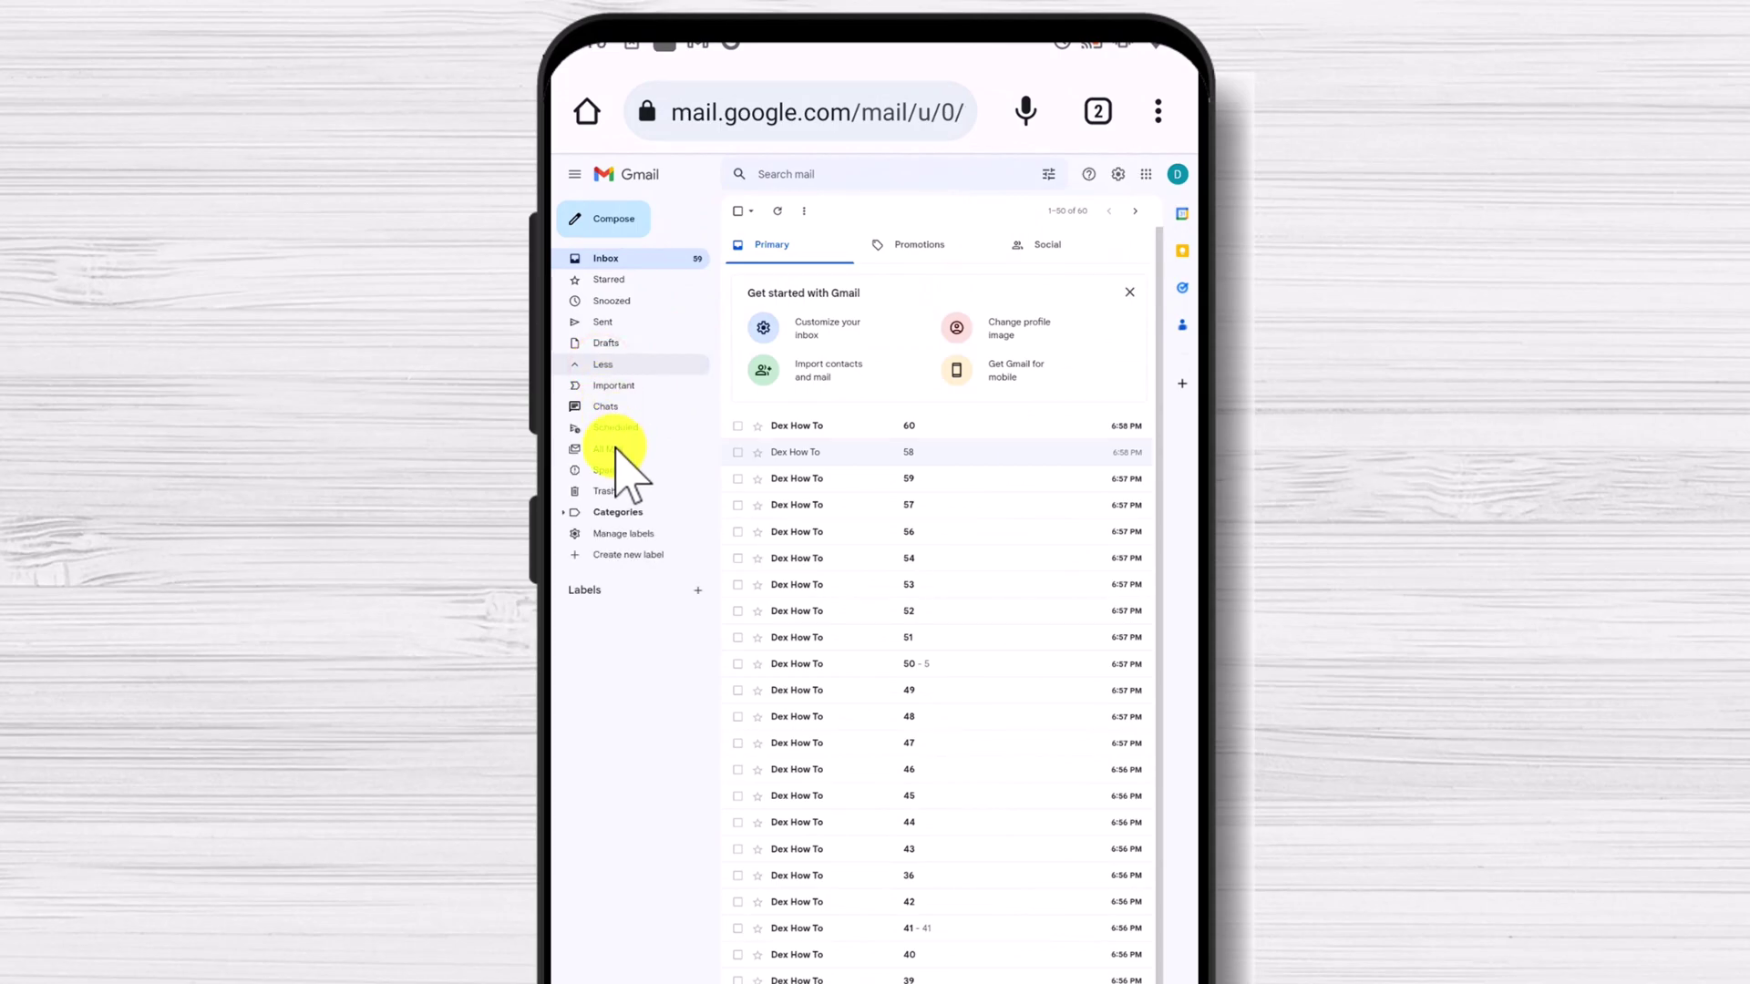
pyautogui.click(614, 447)
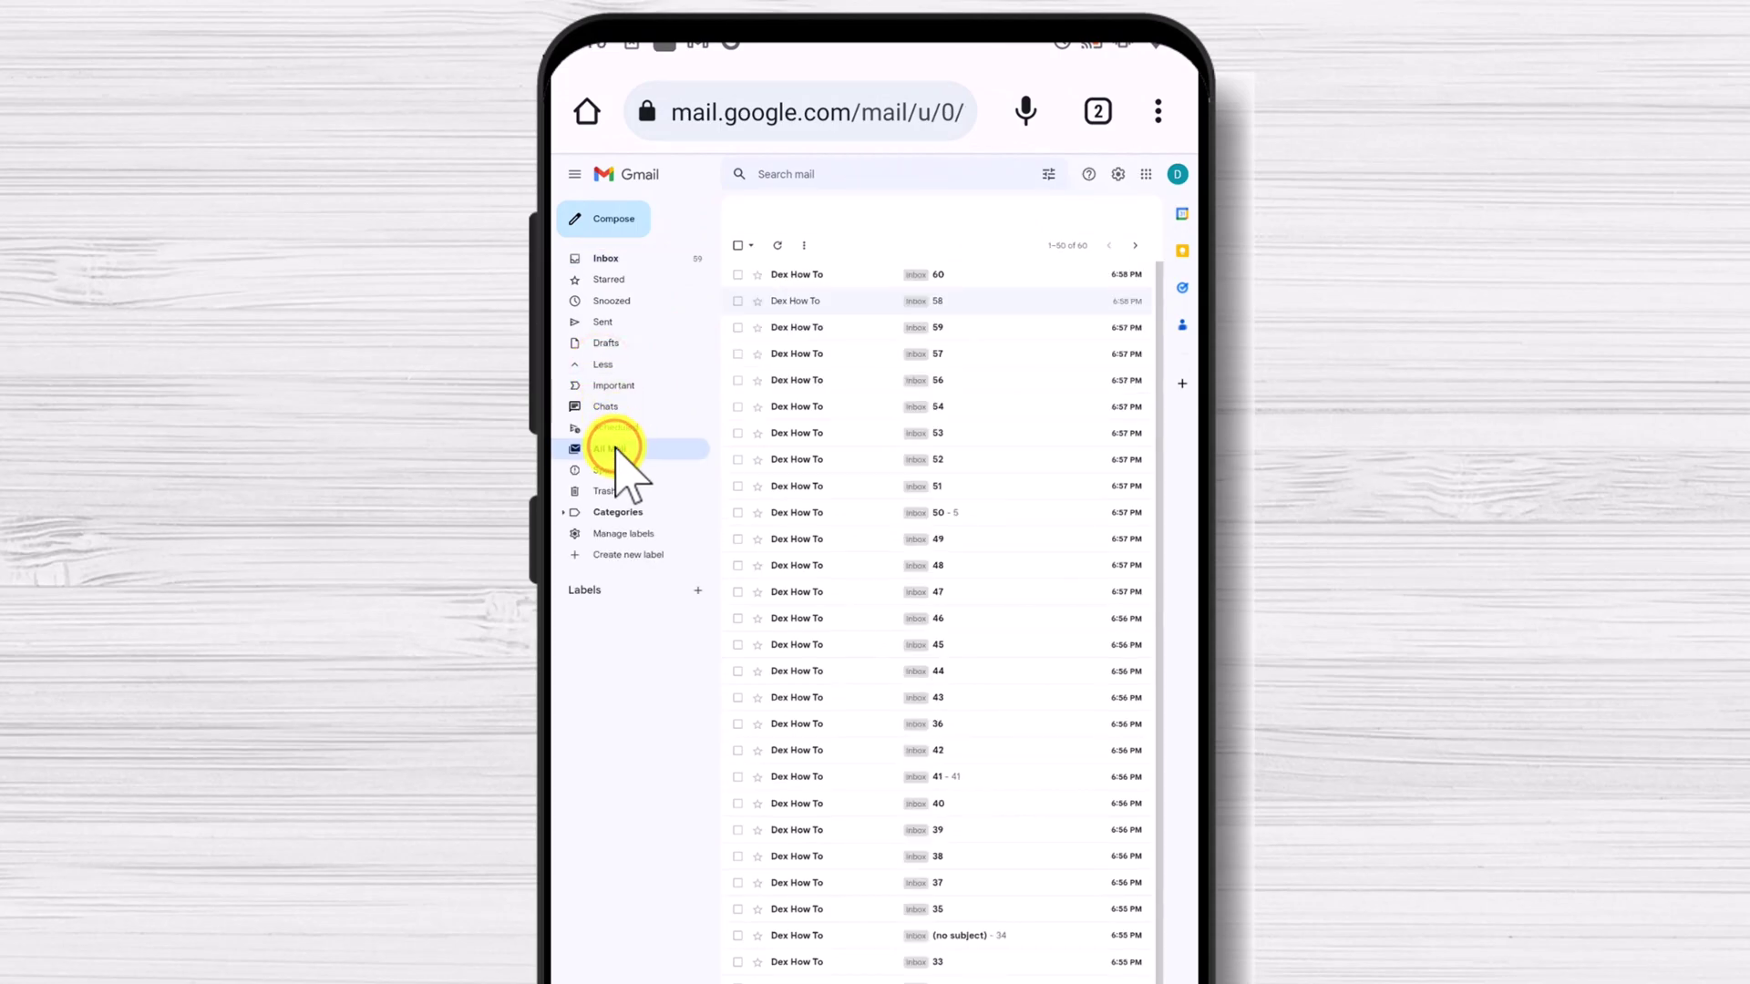
pyautogui.click(737, 246)
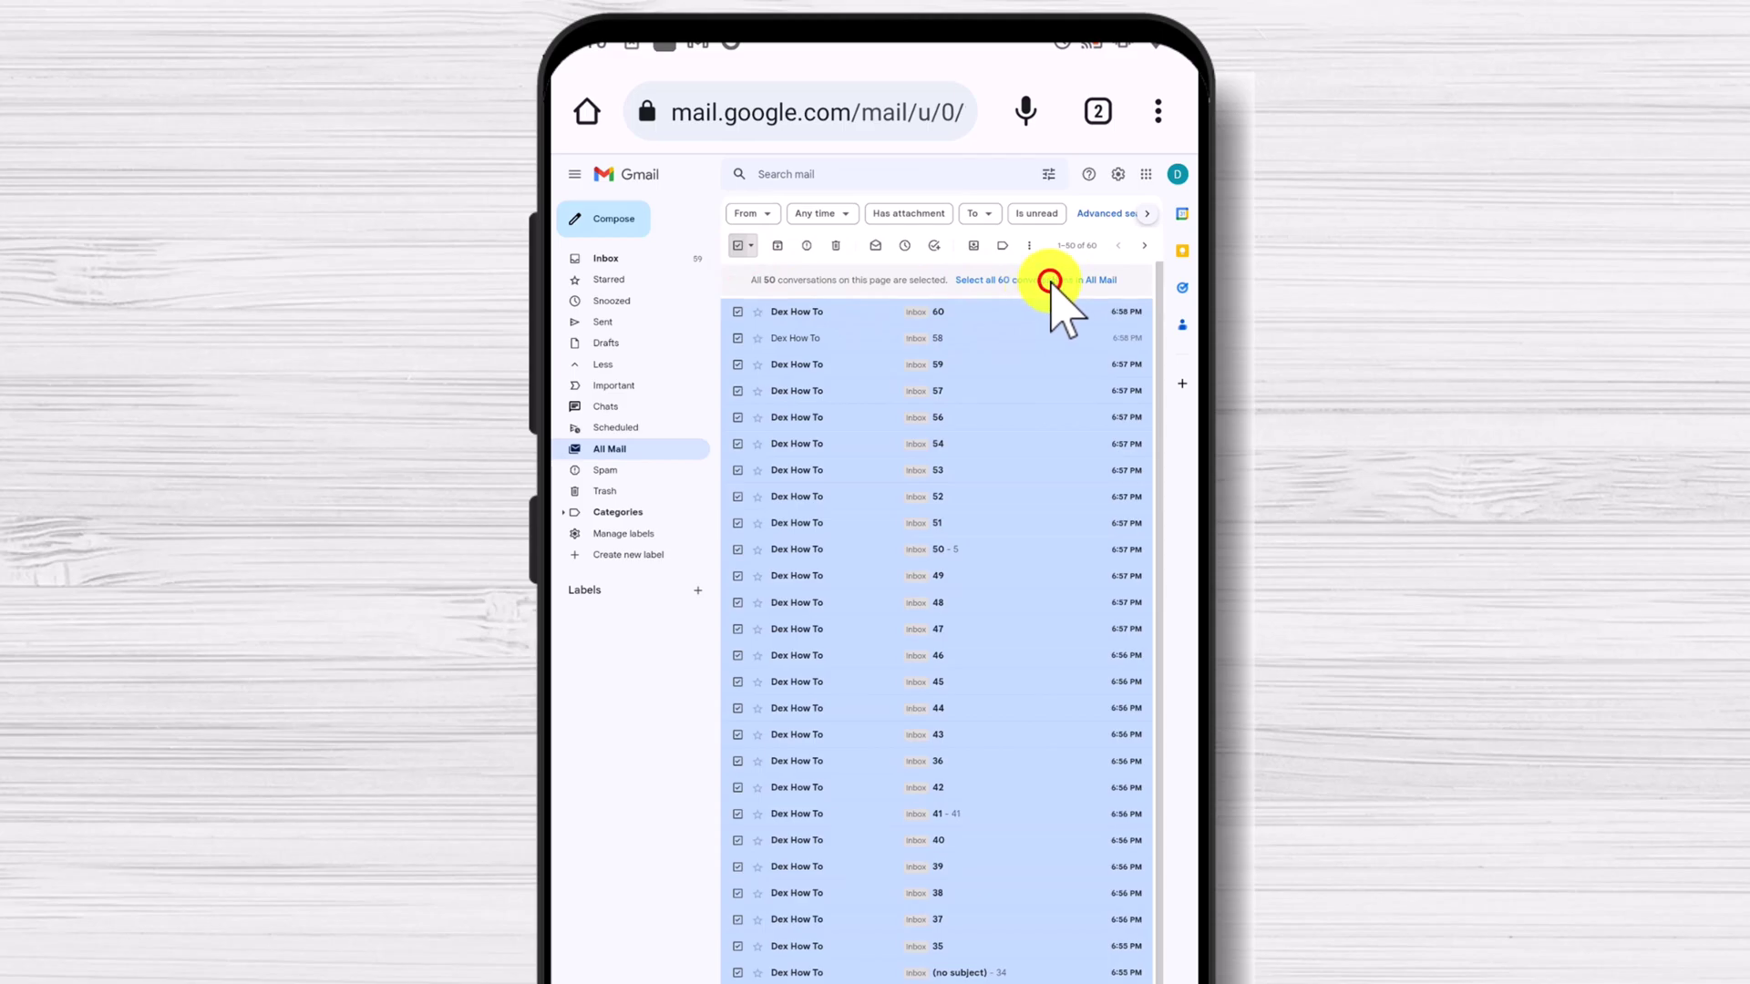
pyautogui.click(1049, 281)
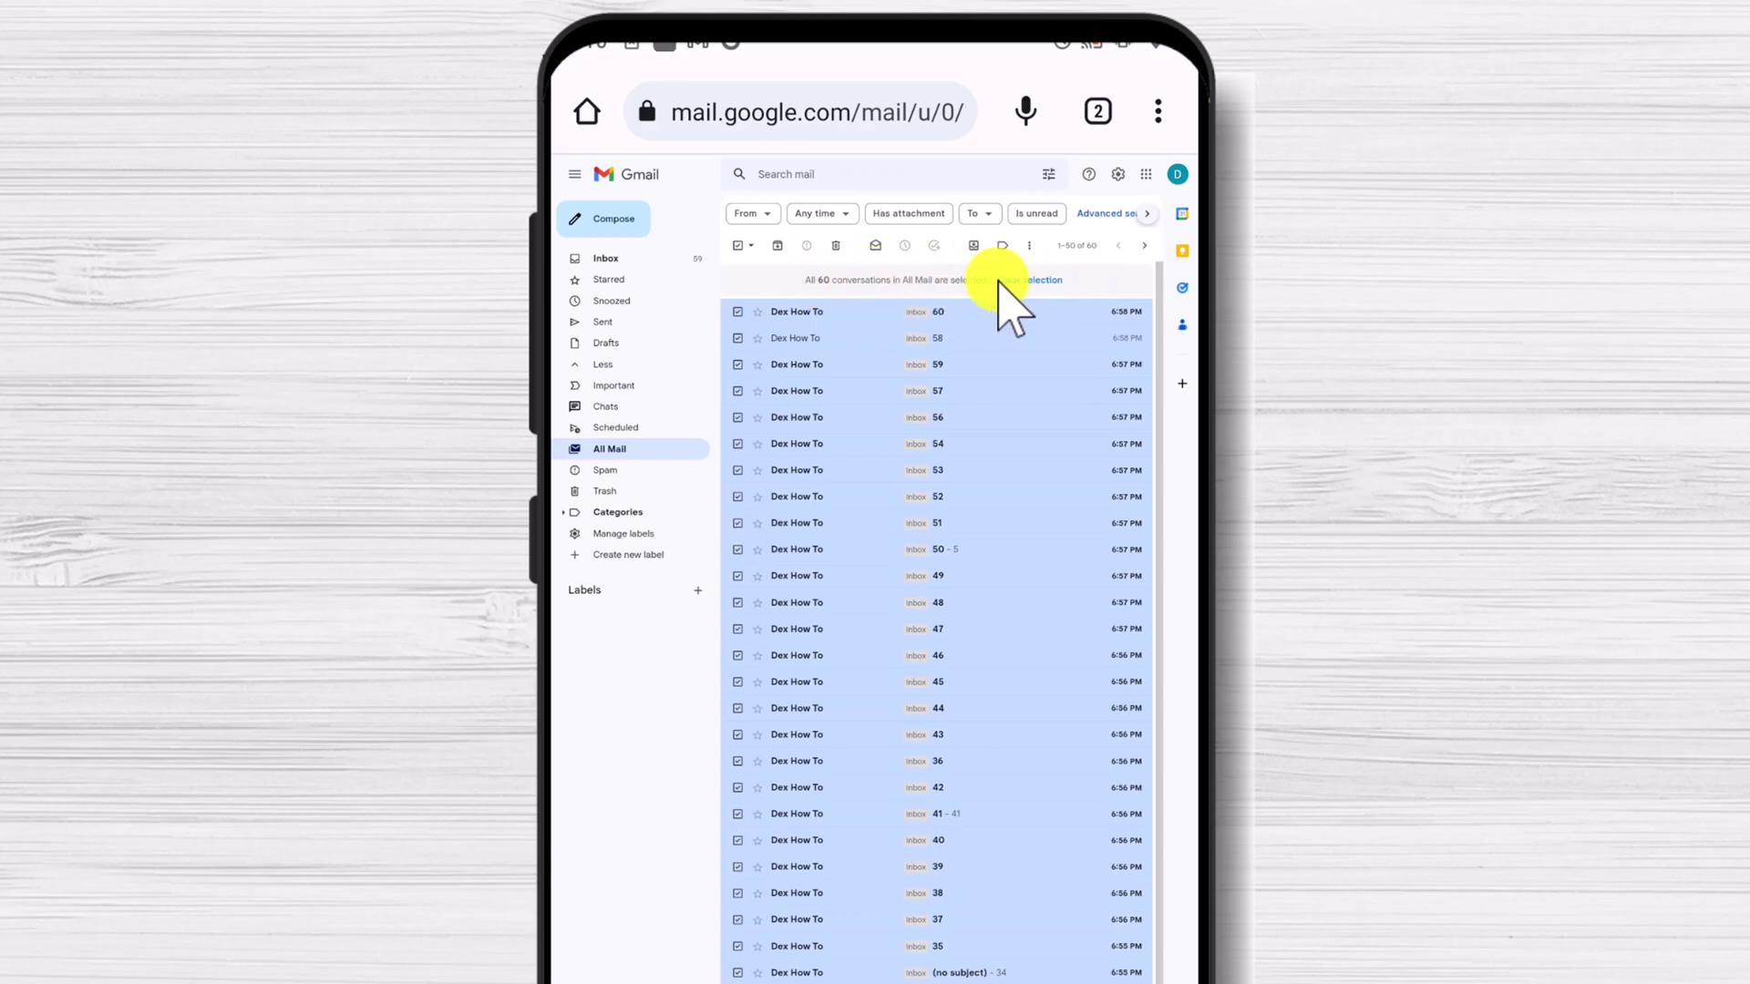
pyautogui.click(836, 246)
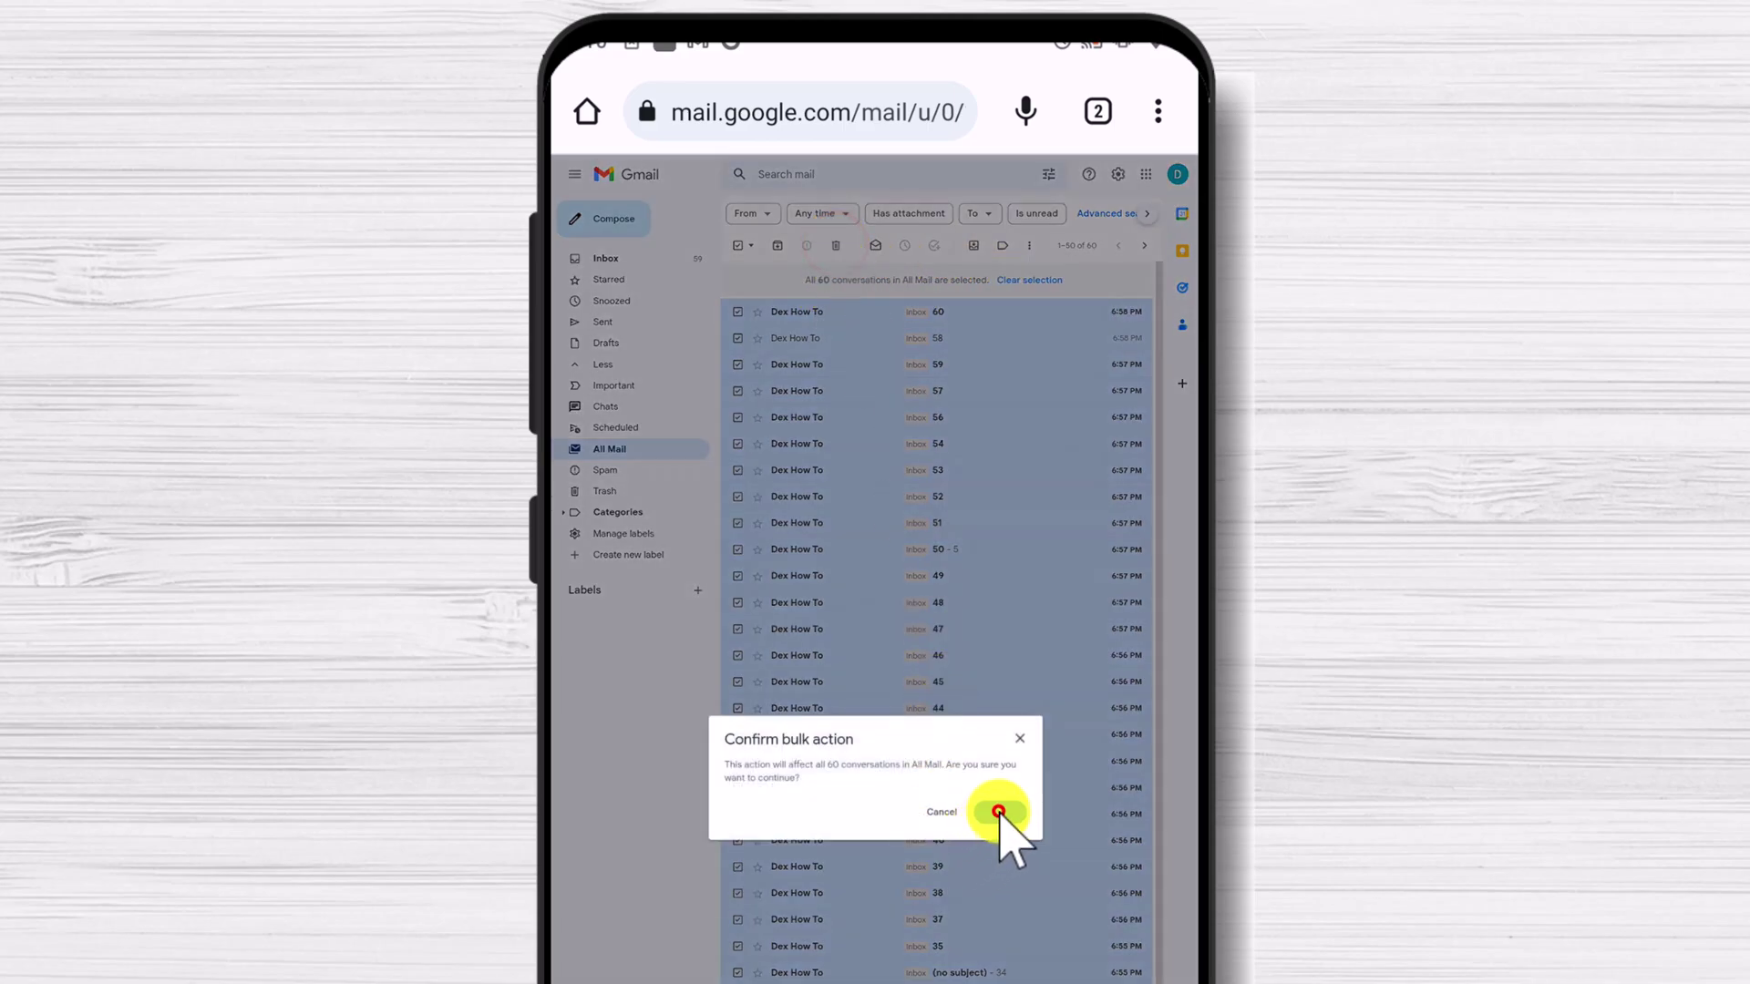
pyautogui.click(999, 811)
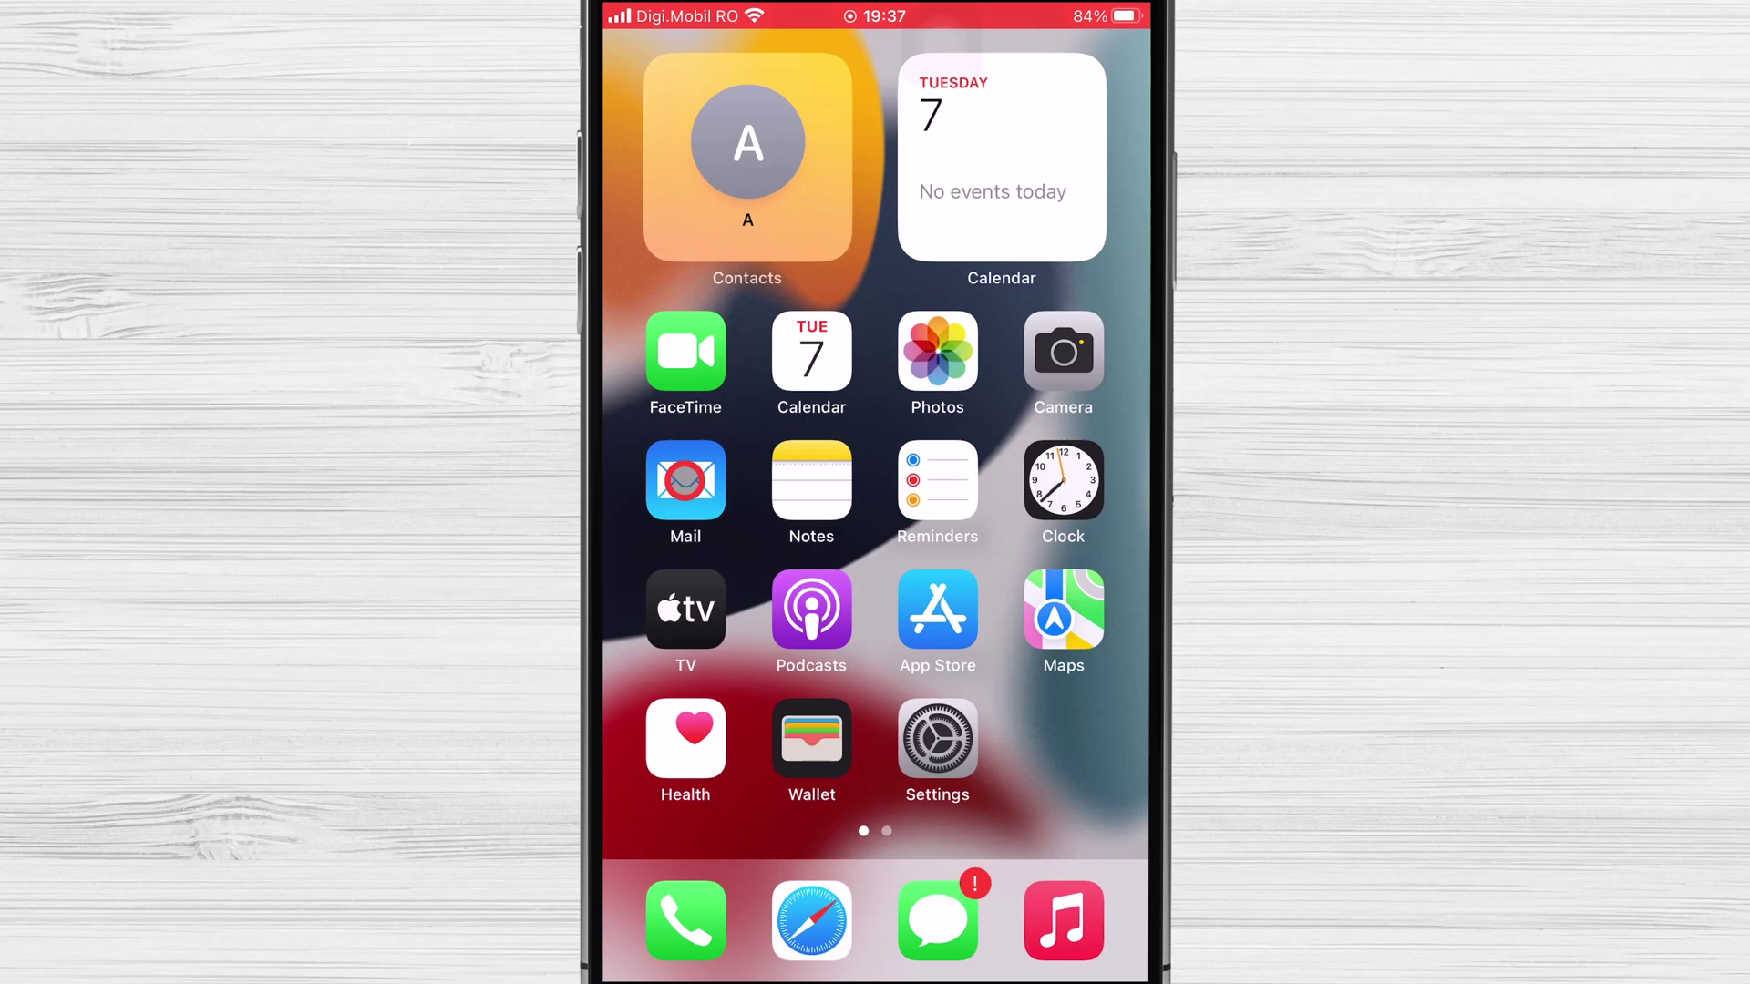
# In iPhone Settings, go to Mail > Accounts > Add Account to reach the provider list.
pyautogui.click(684, 480)
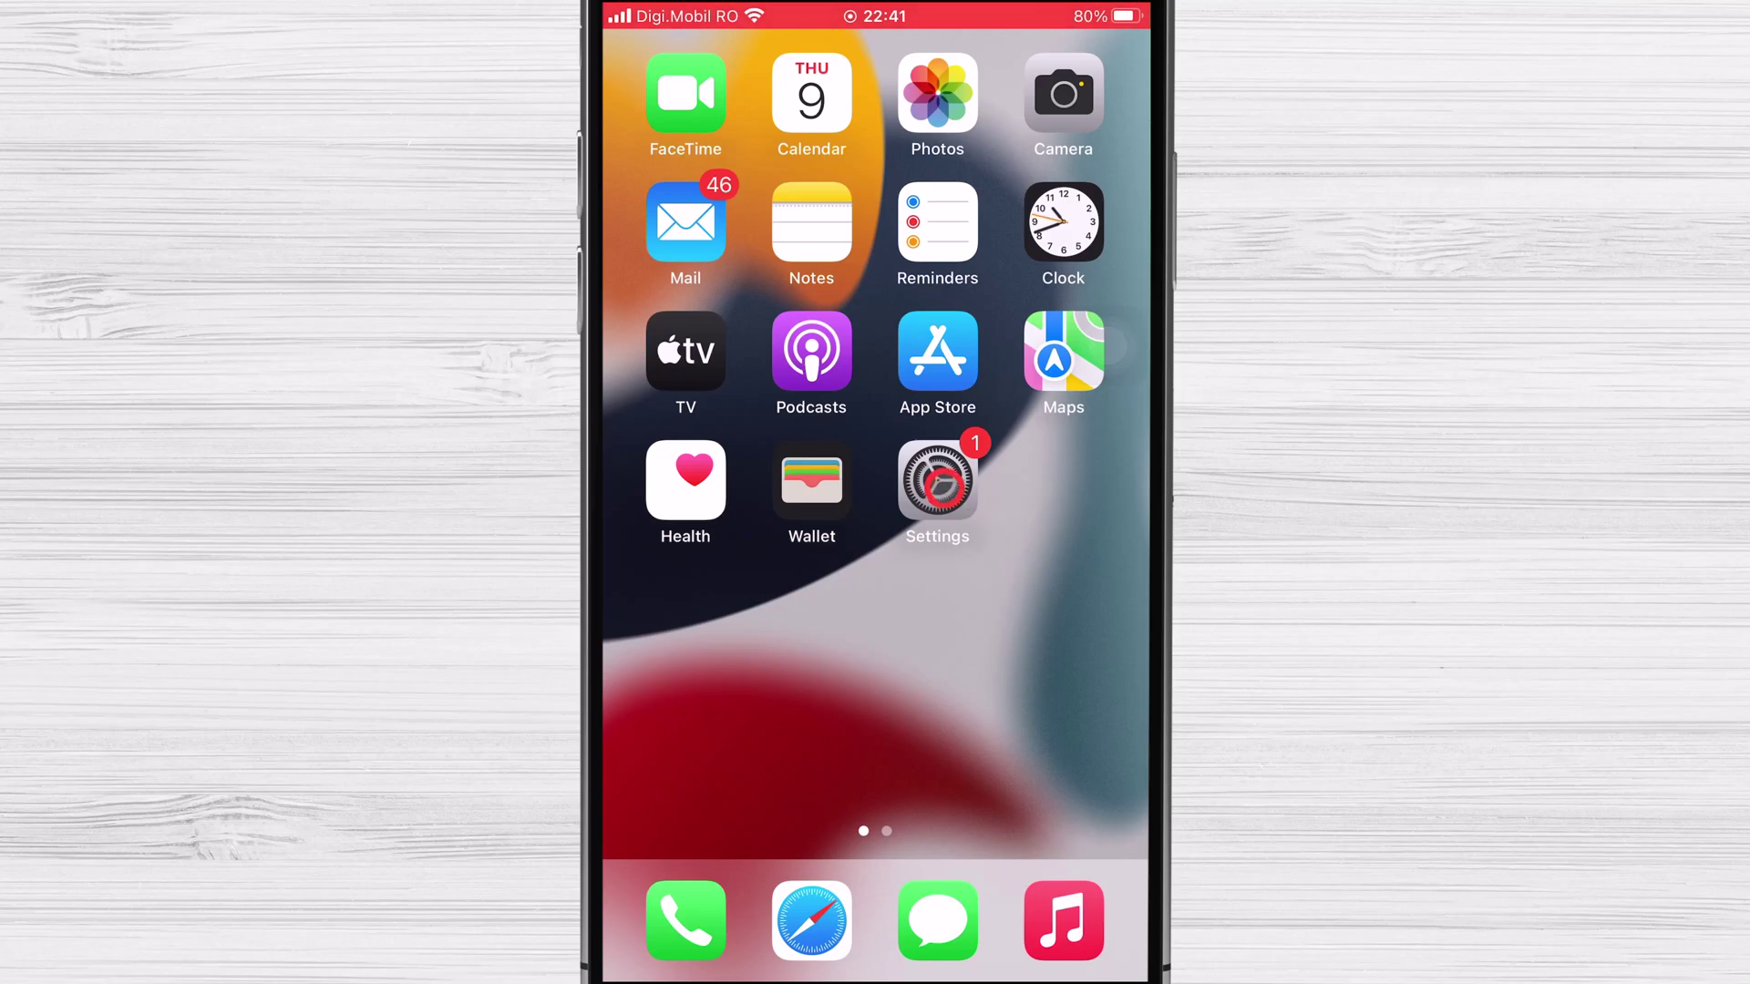
pyautogui.click(948, 486)
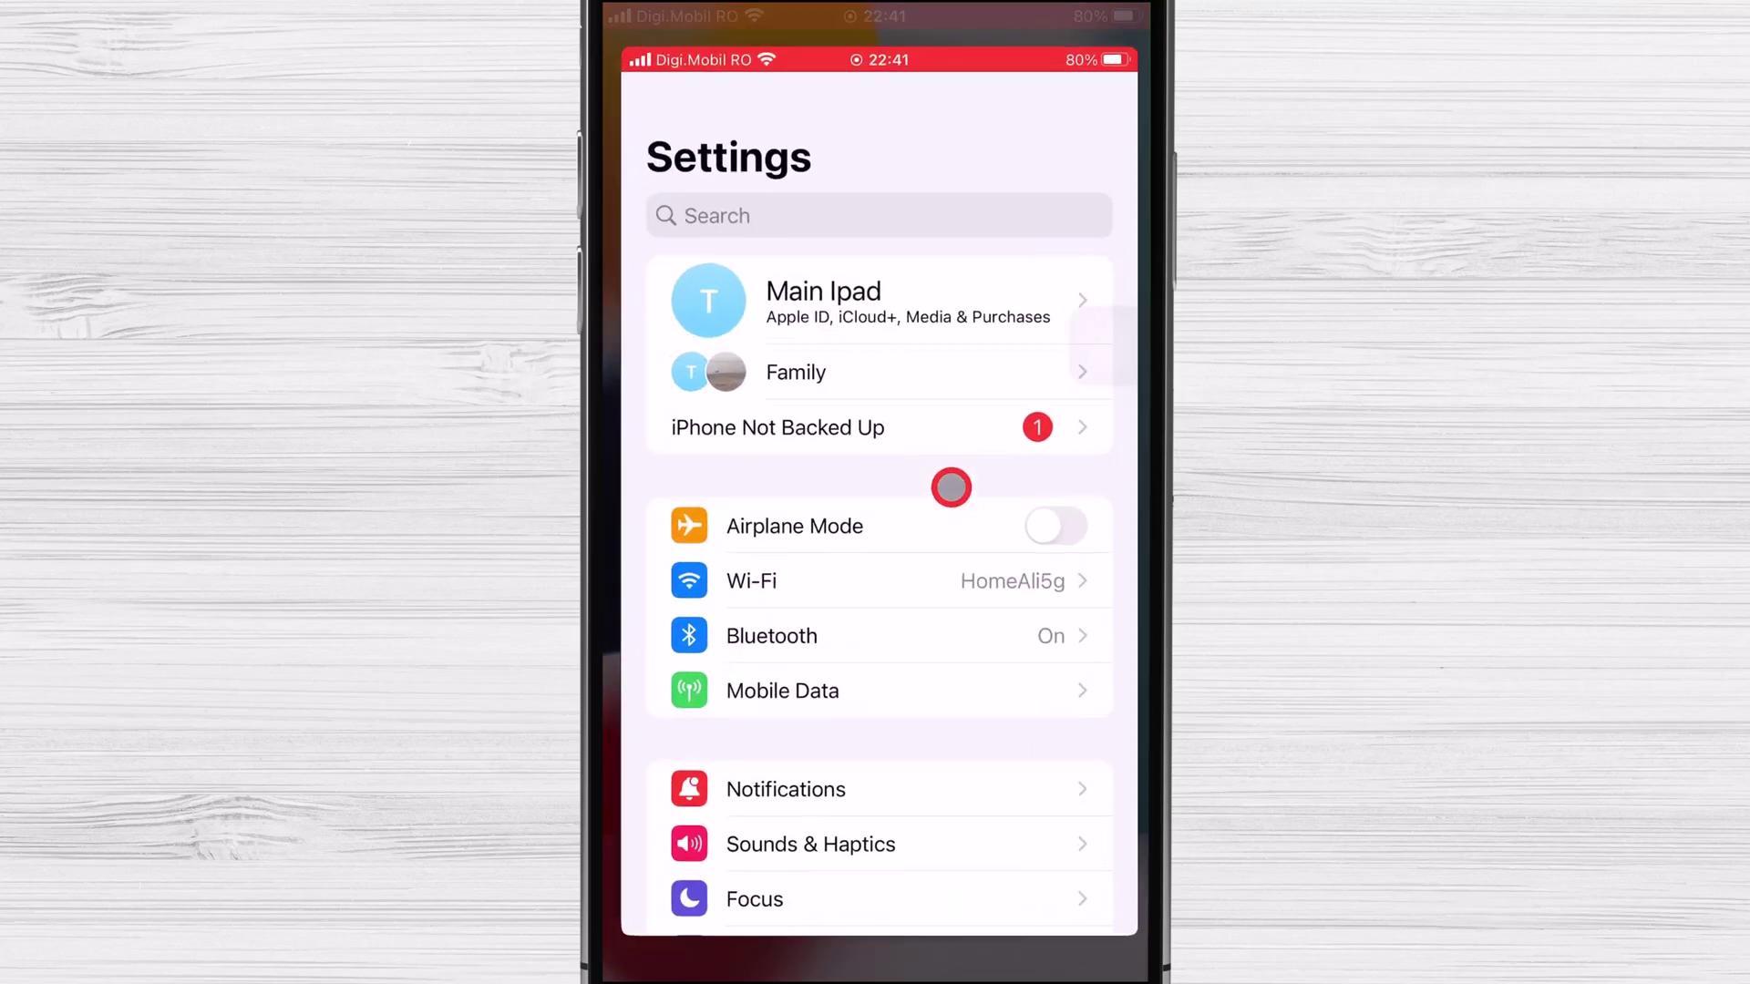
pyautogui.scroll(-10, 951, 487)
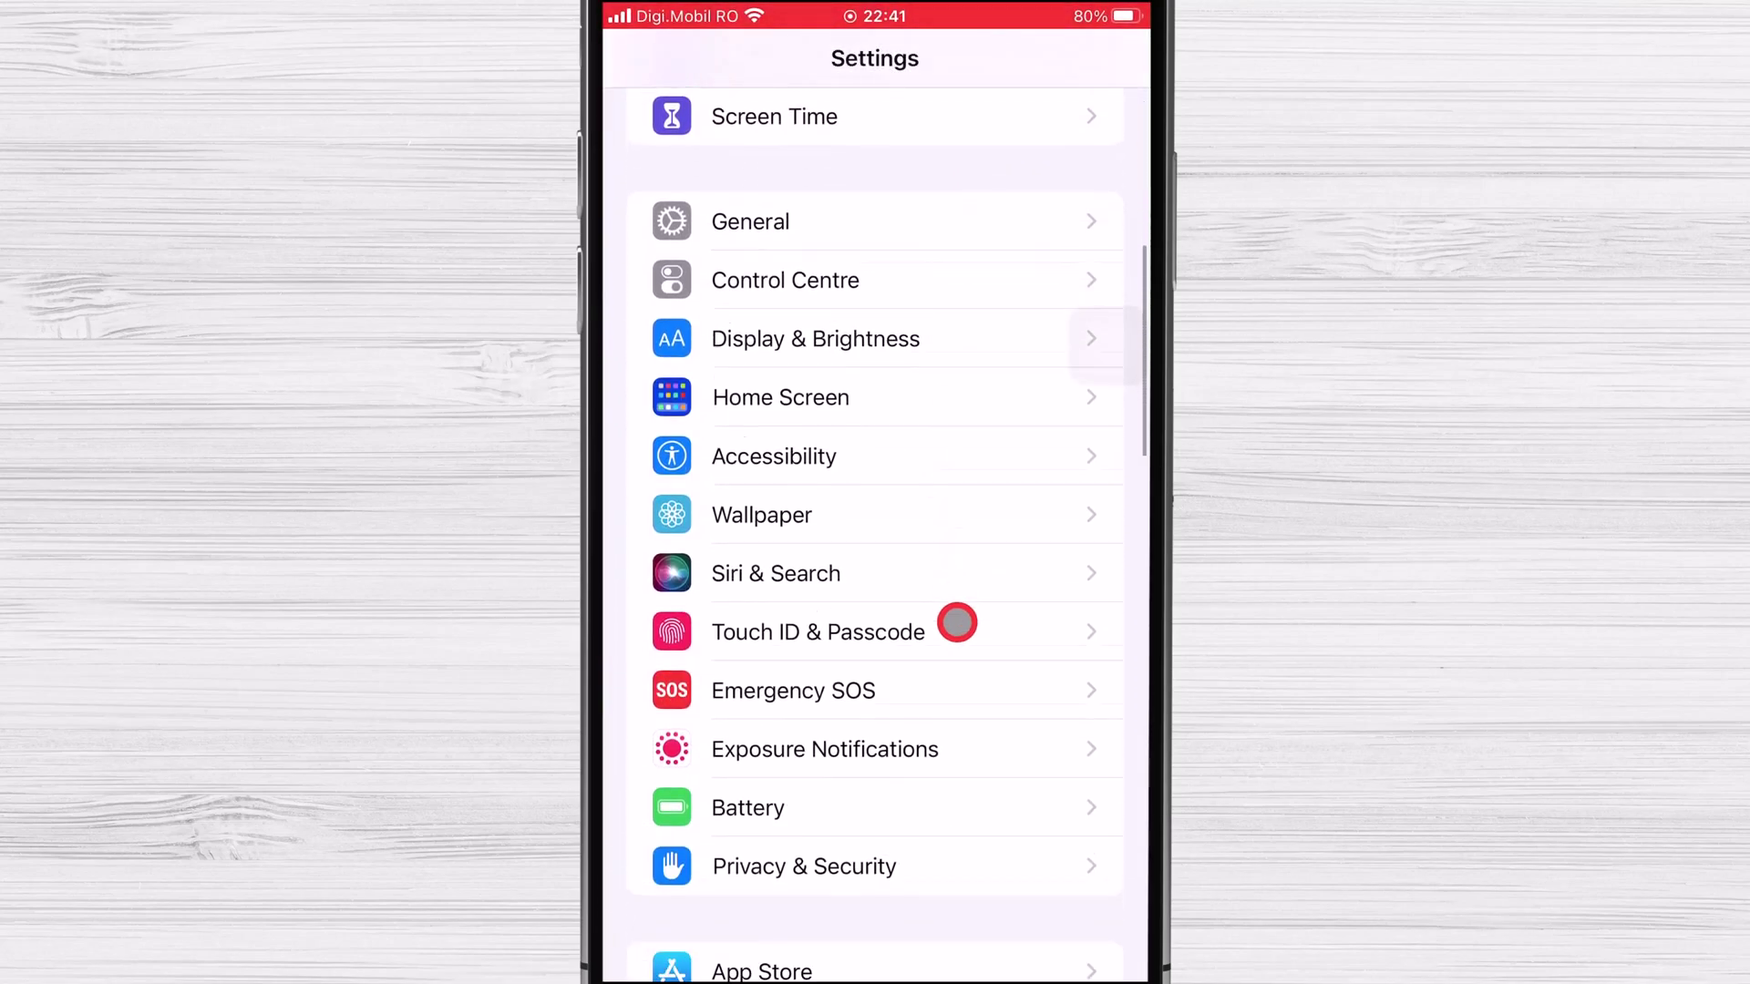
pyautogui.scroll(-7, 957, 623)
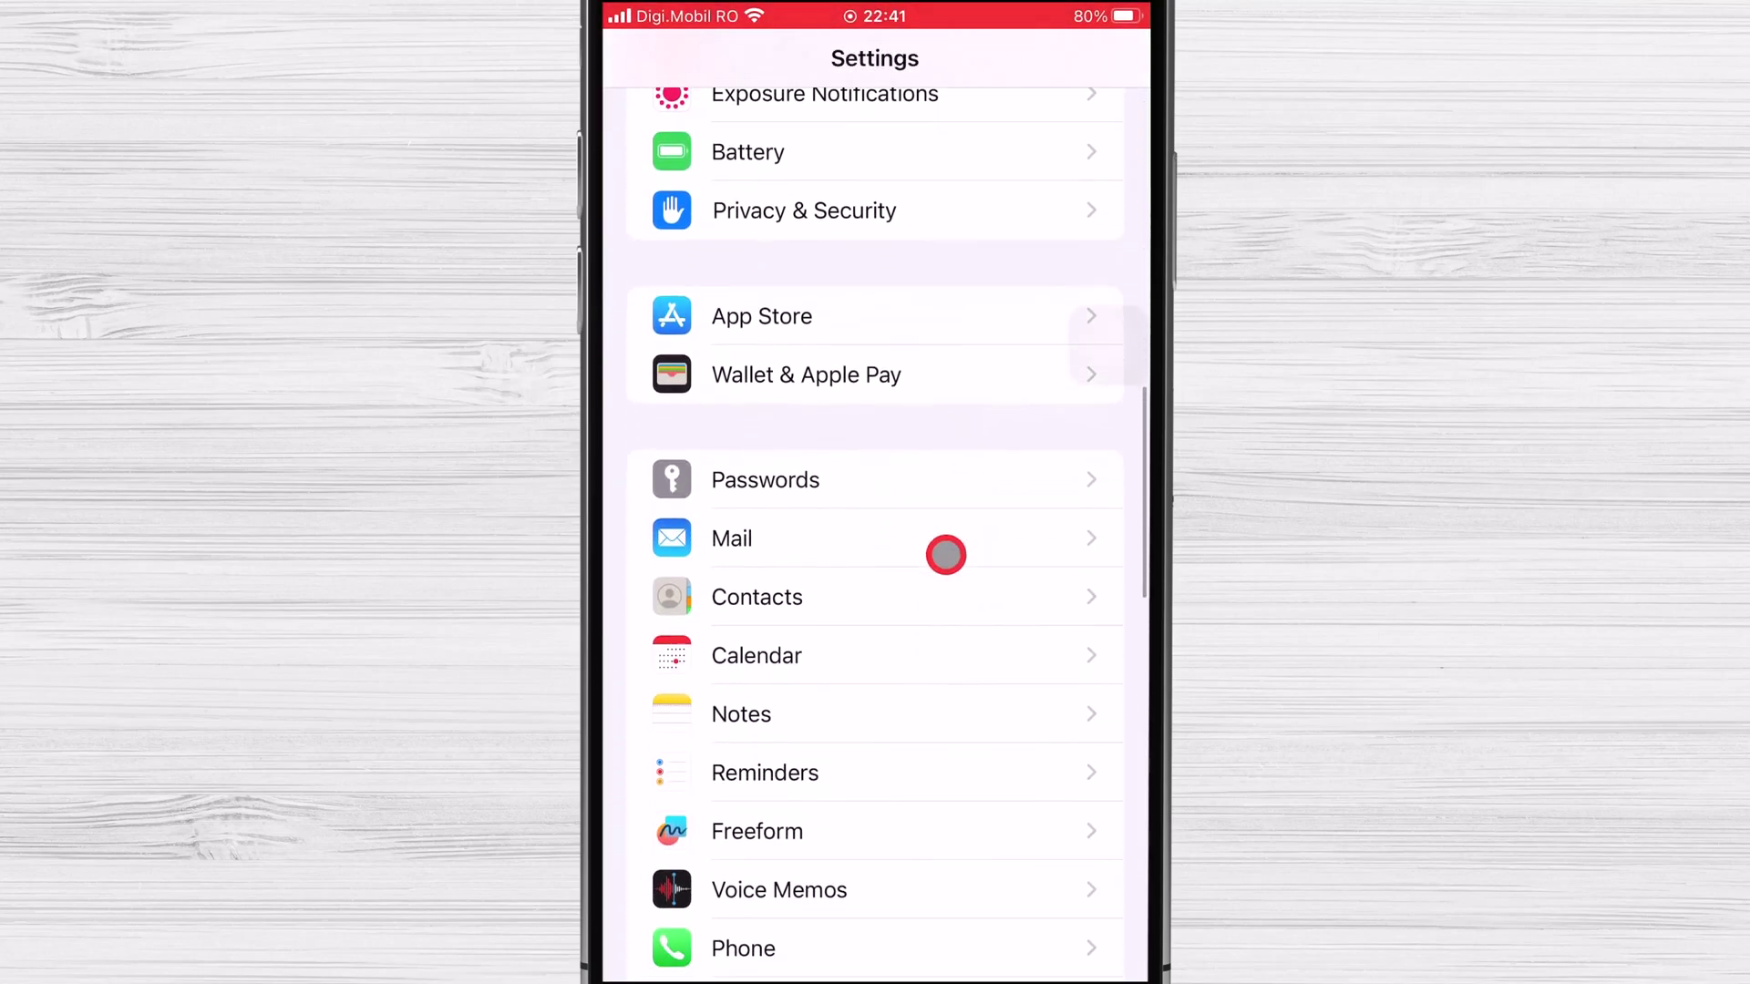
pyautogui.click(940, 527)
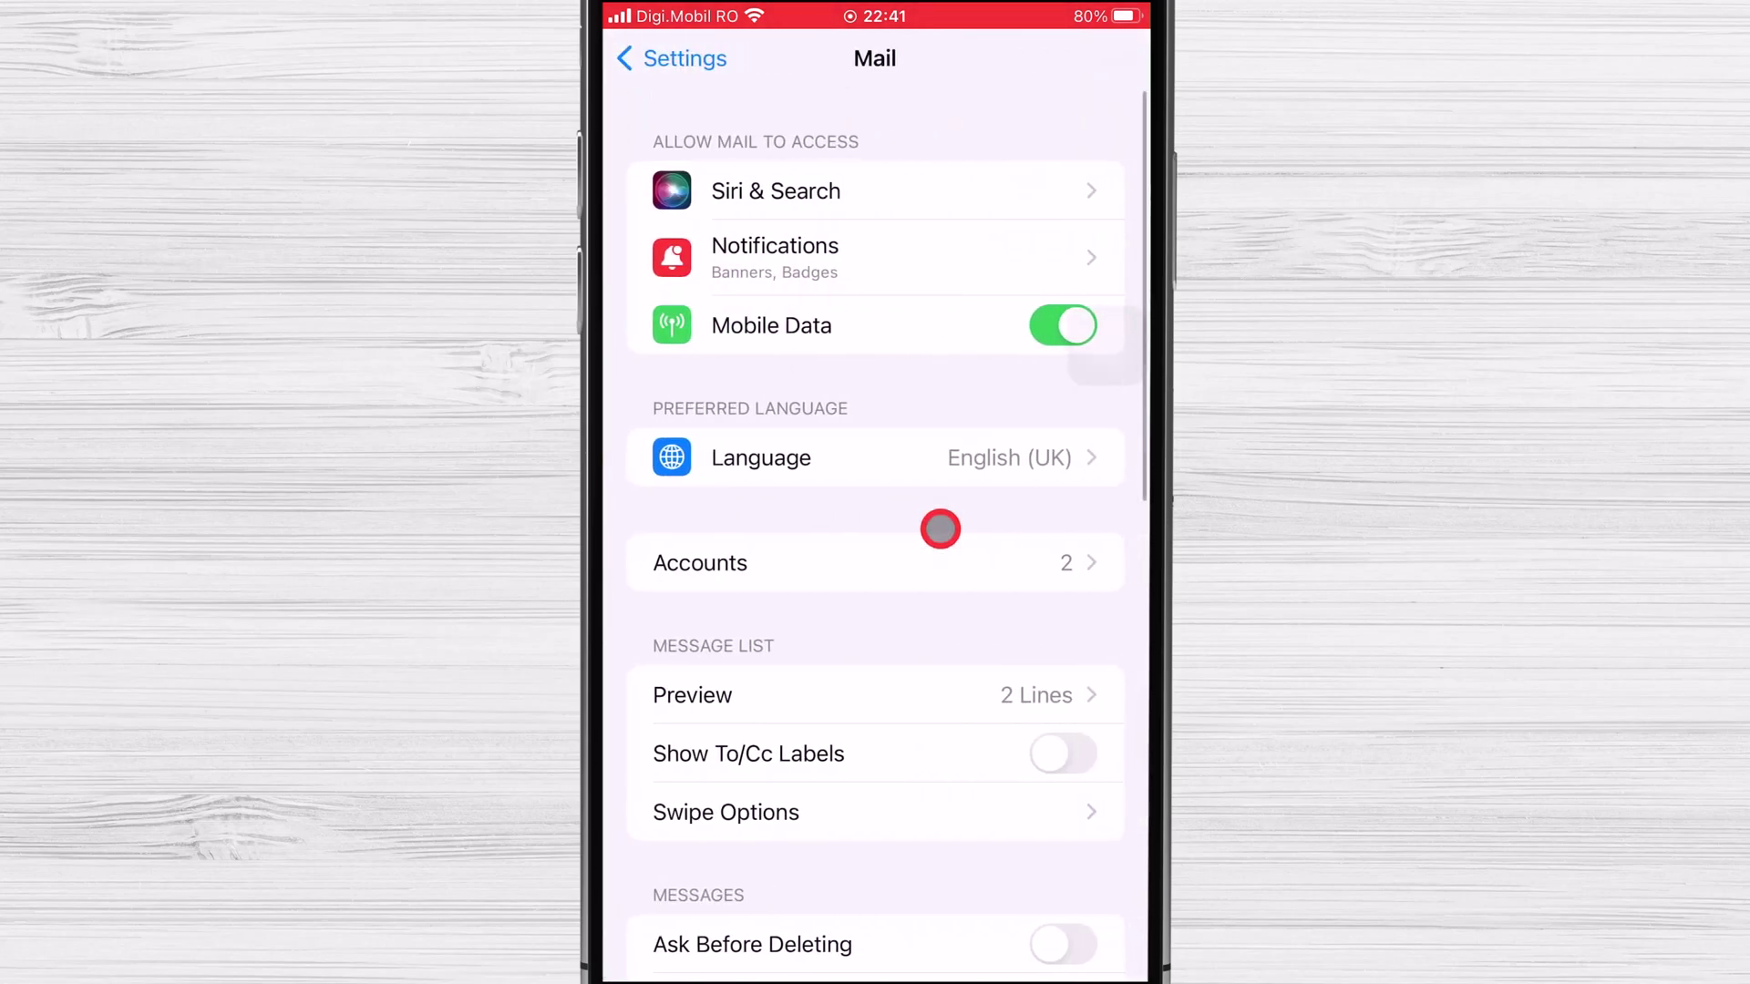
pyautogui.click(948, 561)
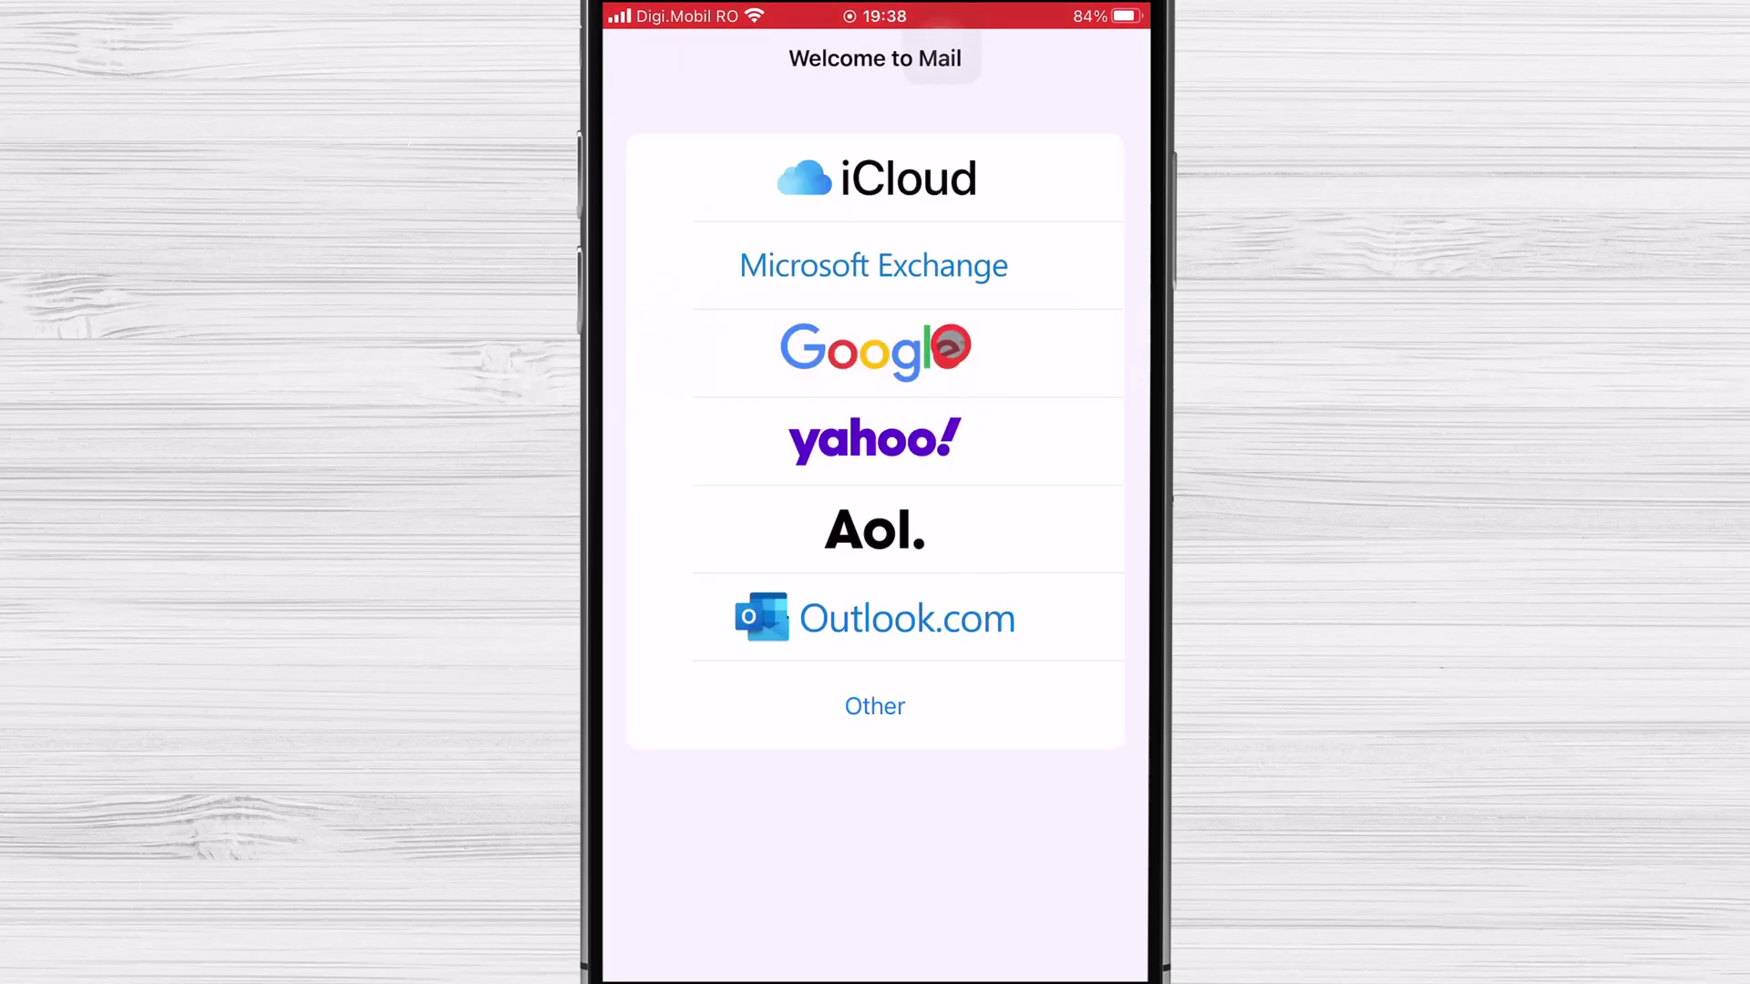
# Choose Google, sign in with the account's e-mail and password, and save it for Mail, Contacts and Calendars.
pyautogui.click(950, 346)
pyautogui.click(1002, 844)
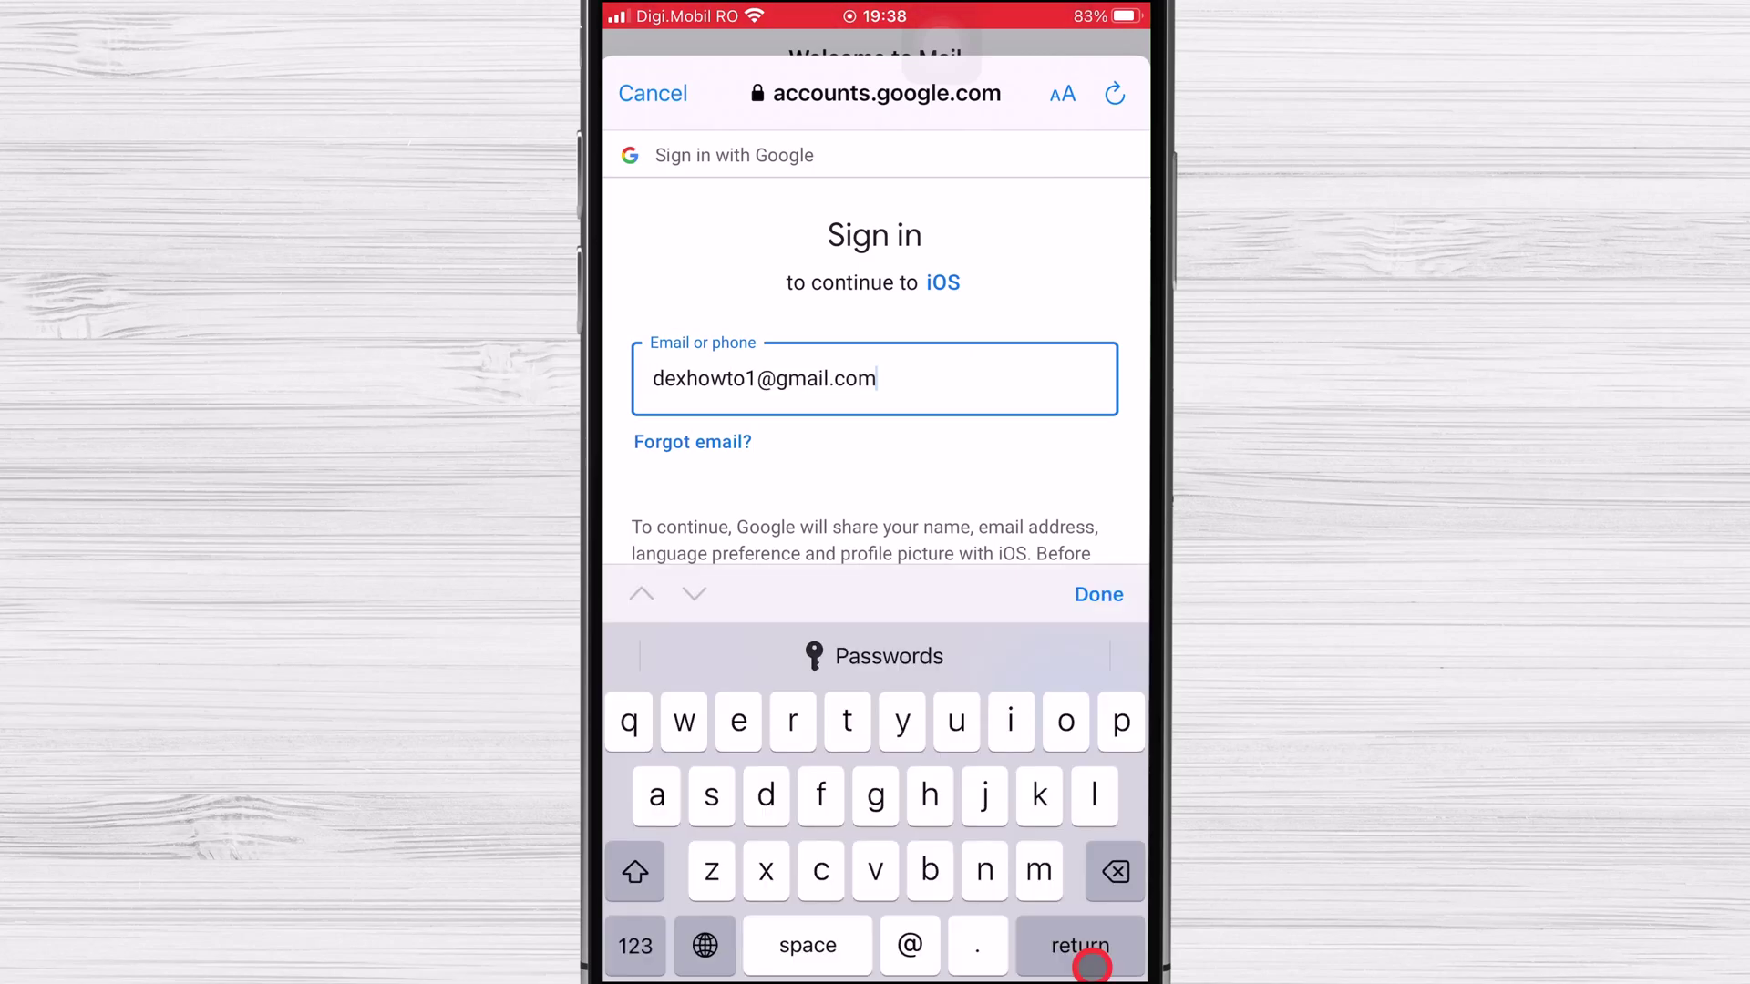
pyautogui.click(1091, 966)
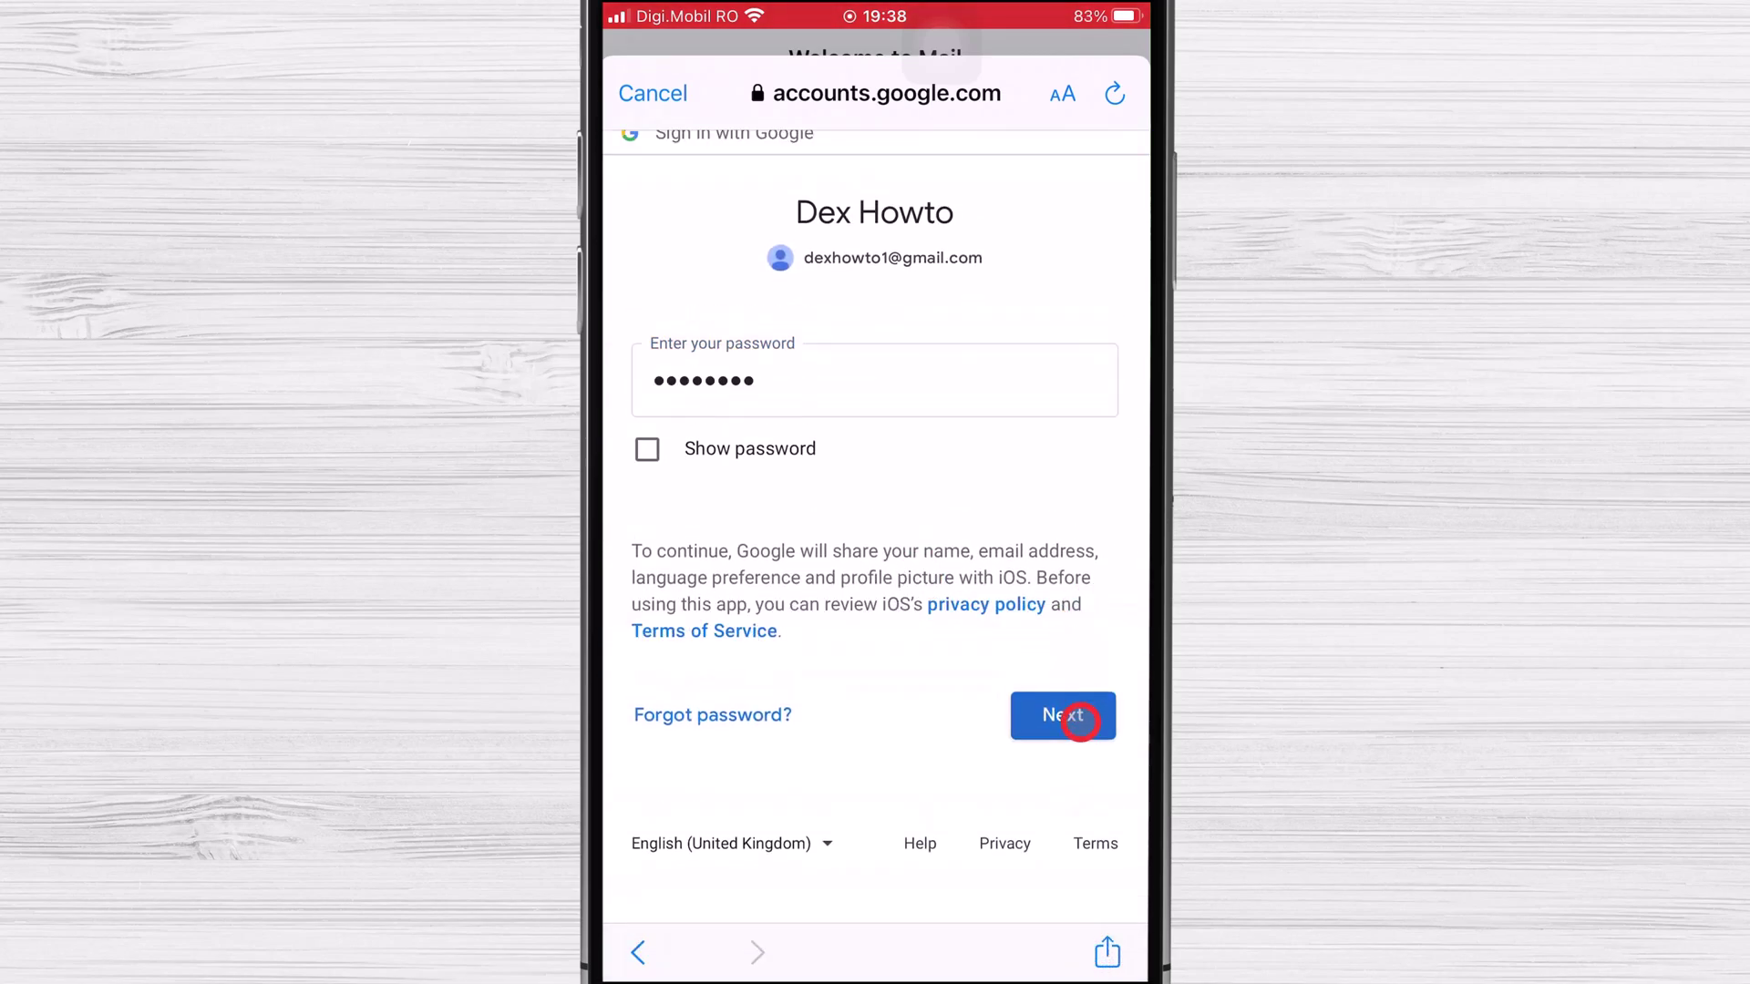
pyautogui.click(1080, 722)
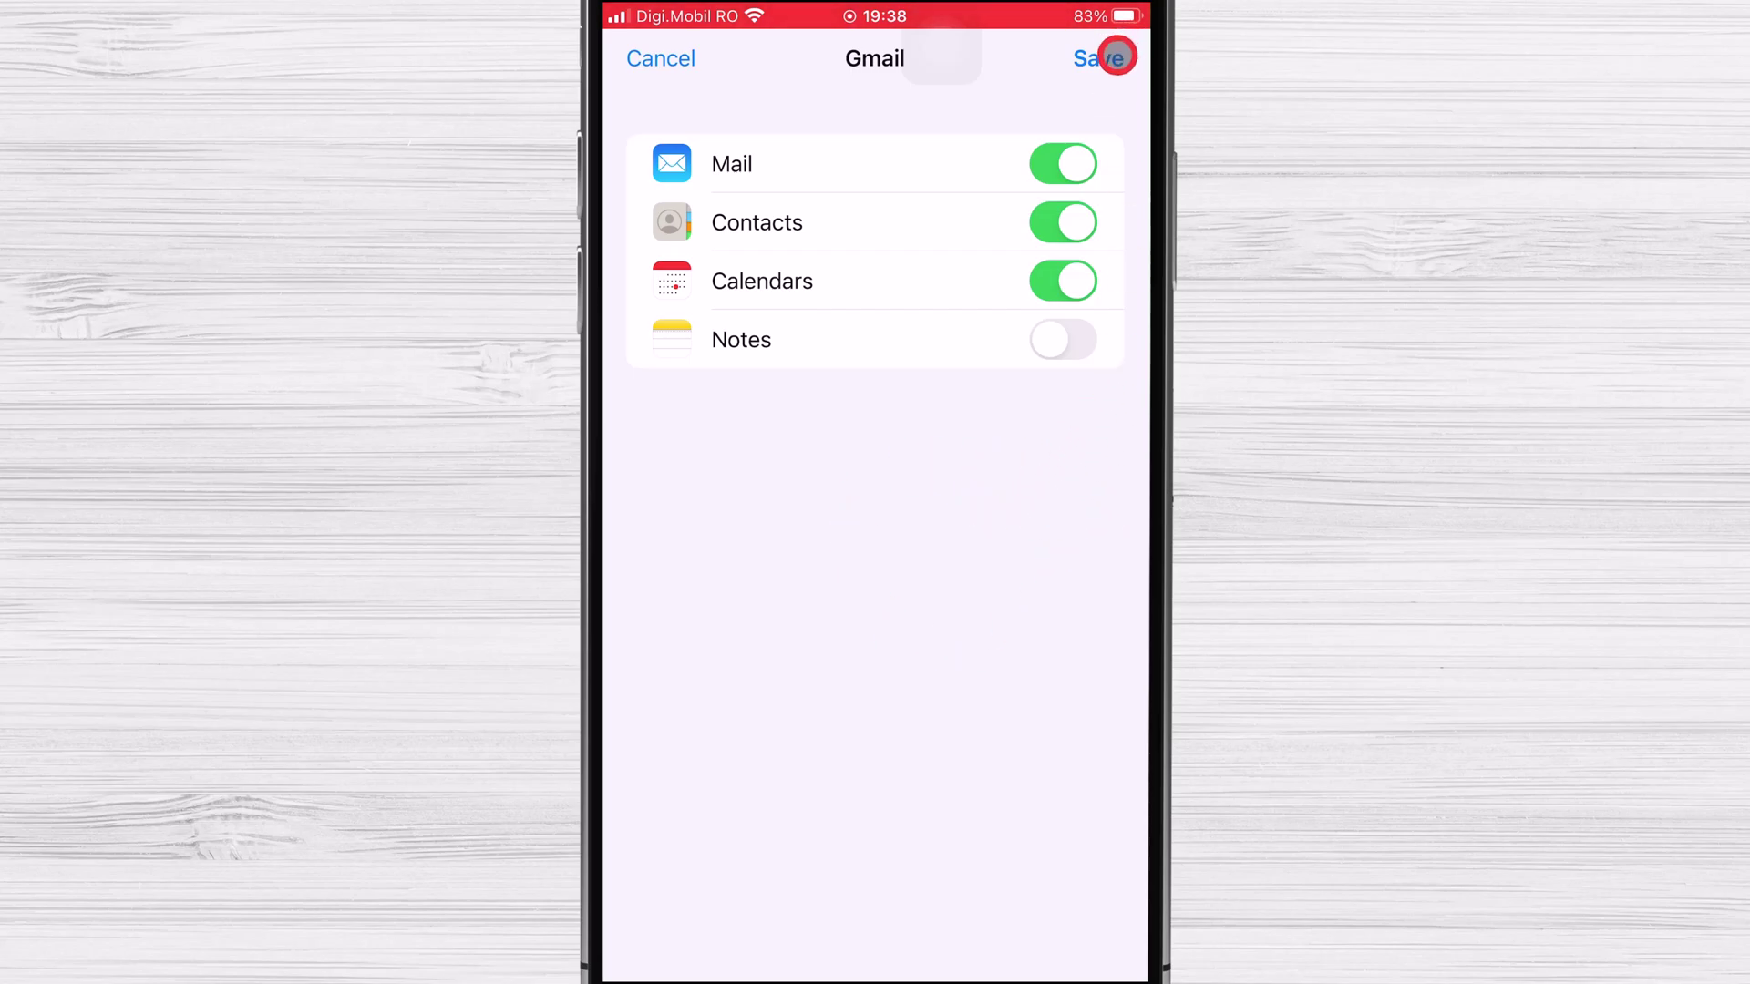
pyautogui.click(1117, 56)
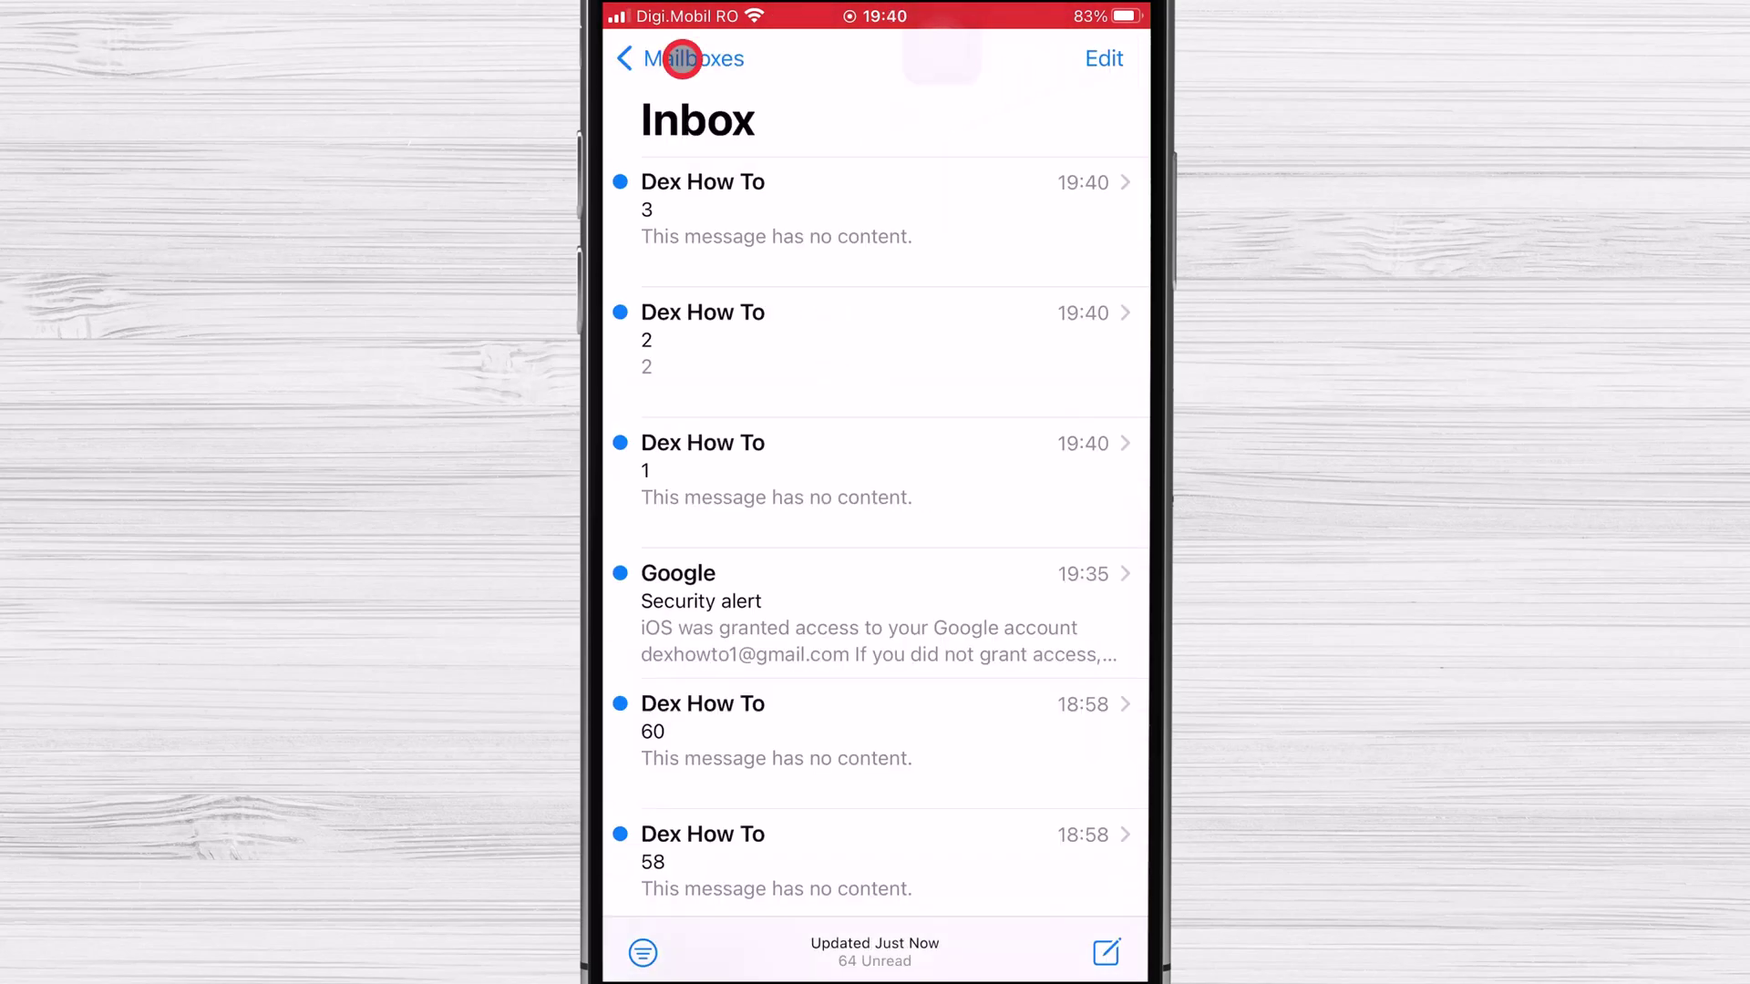
# Open the Gmail account's All Mail mailbox, select every message, and delete them all.
pyautogui.click(682, 58)
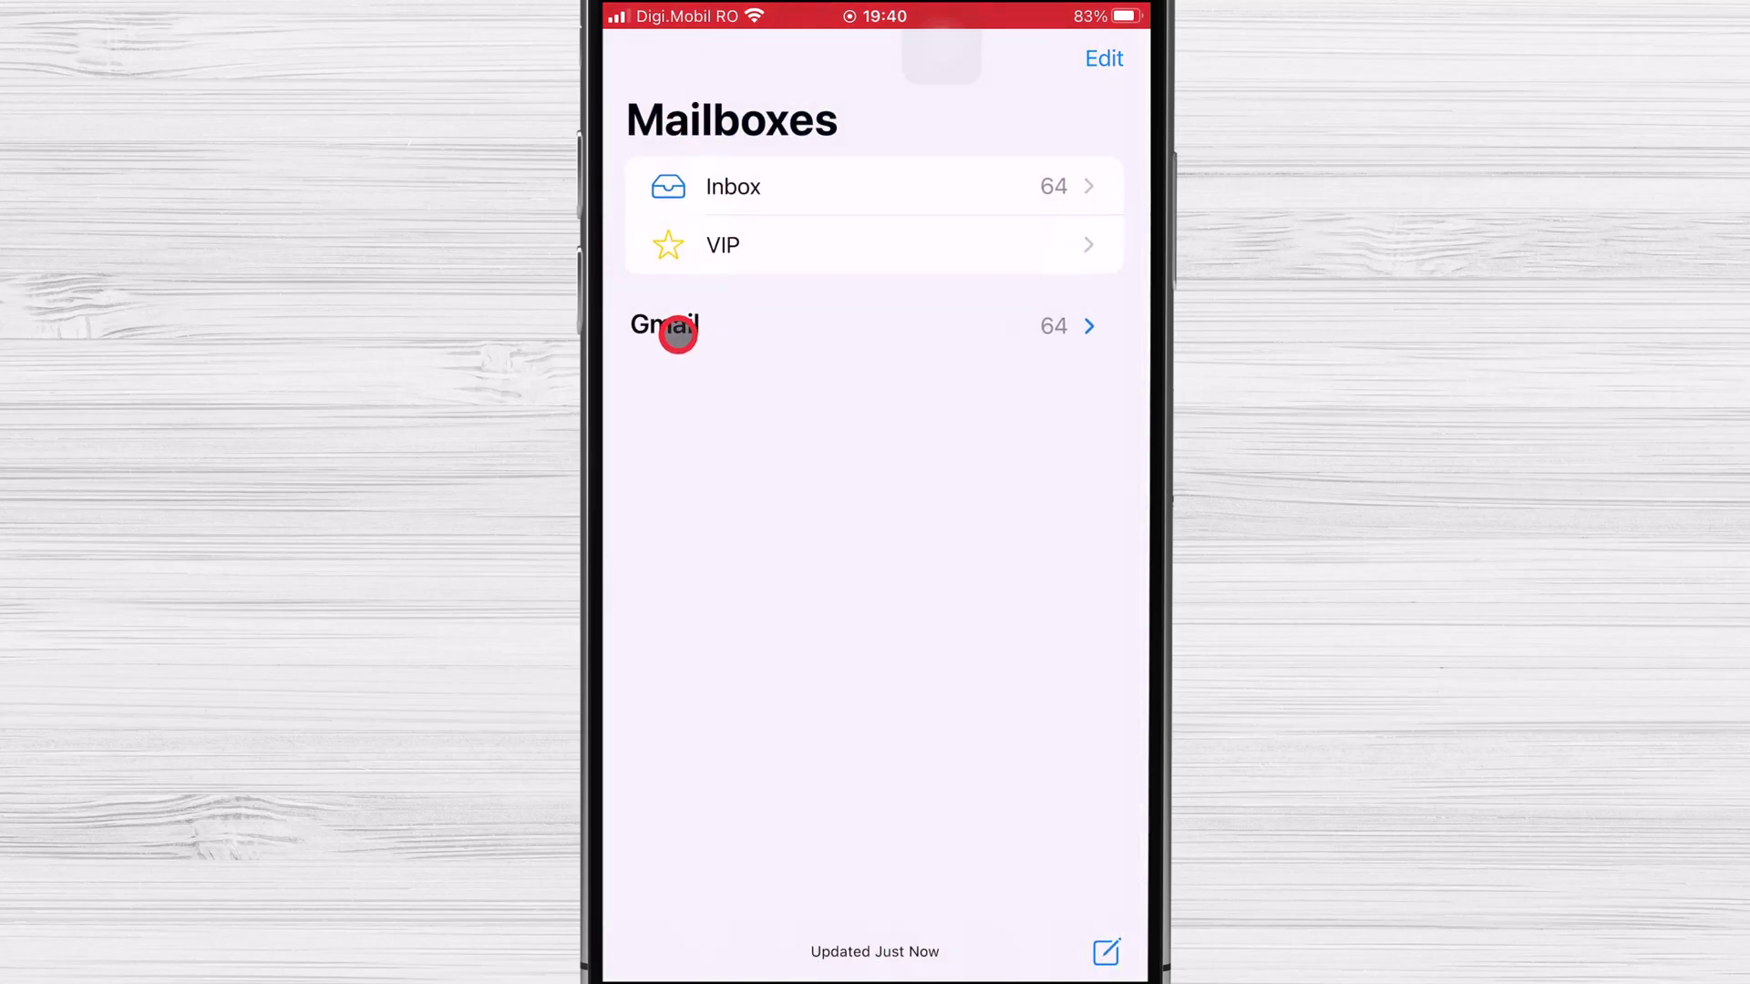
pyautogui.click(677, 334)
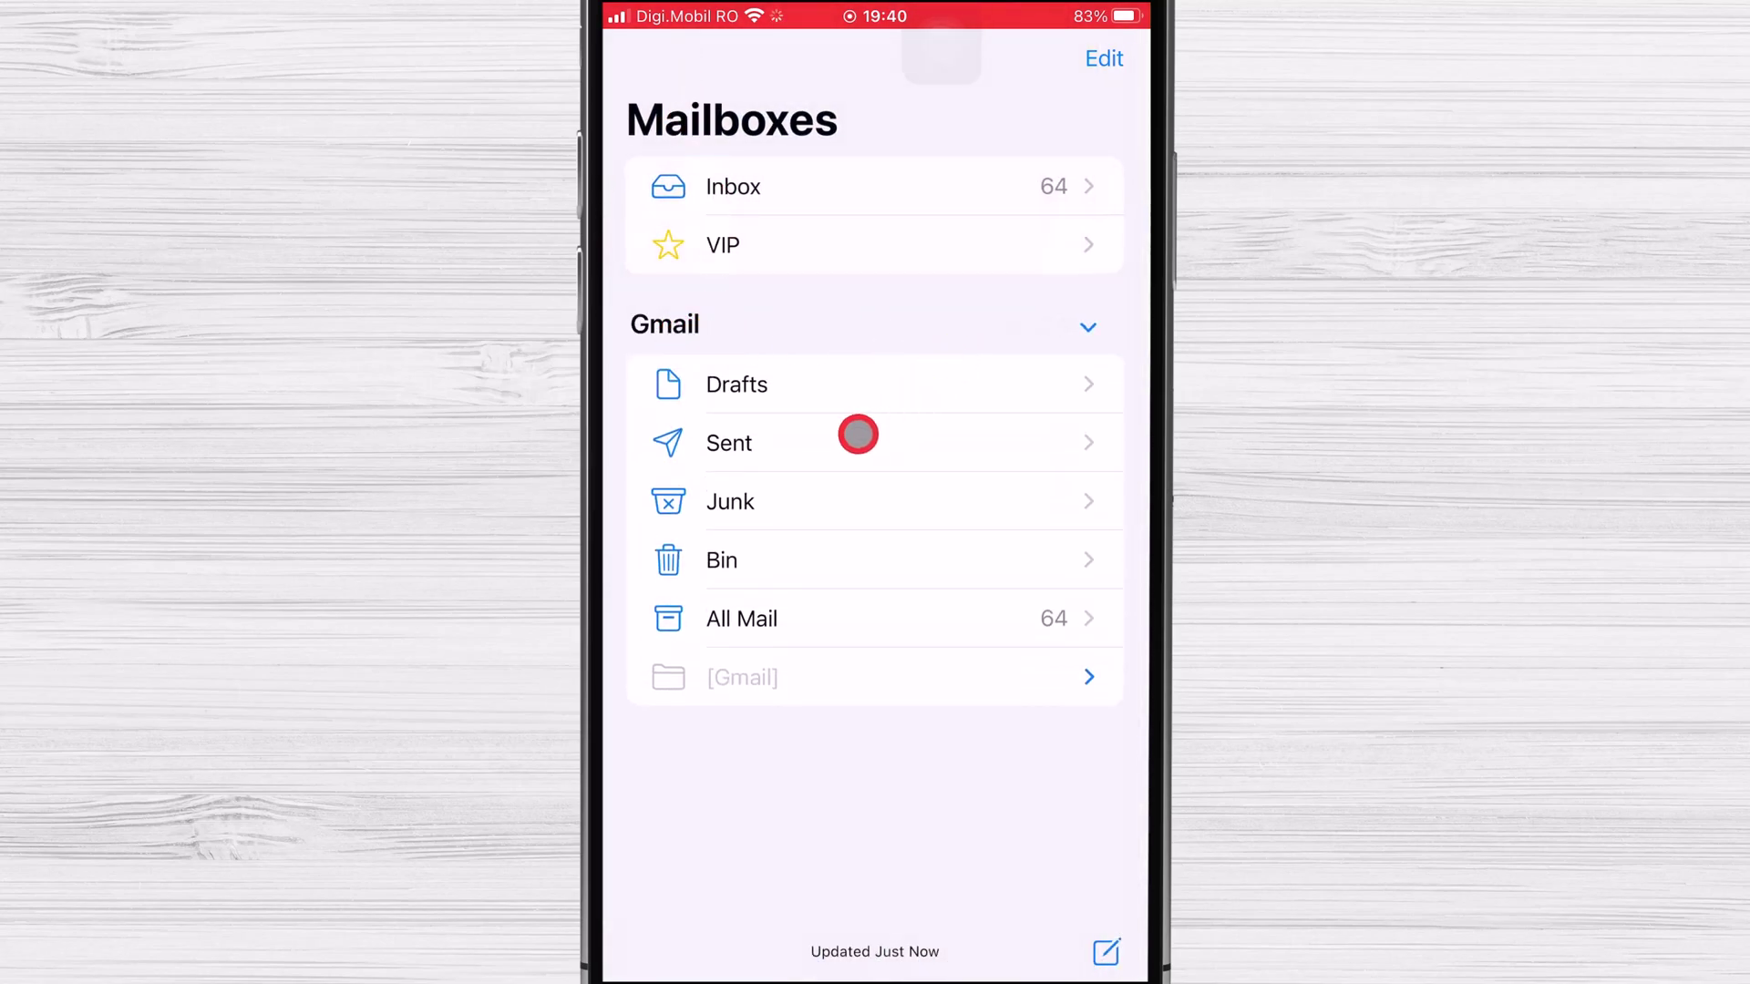
pyautogui.click(985, 630)
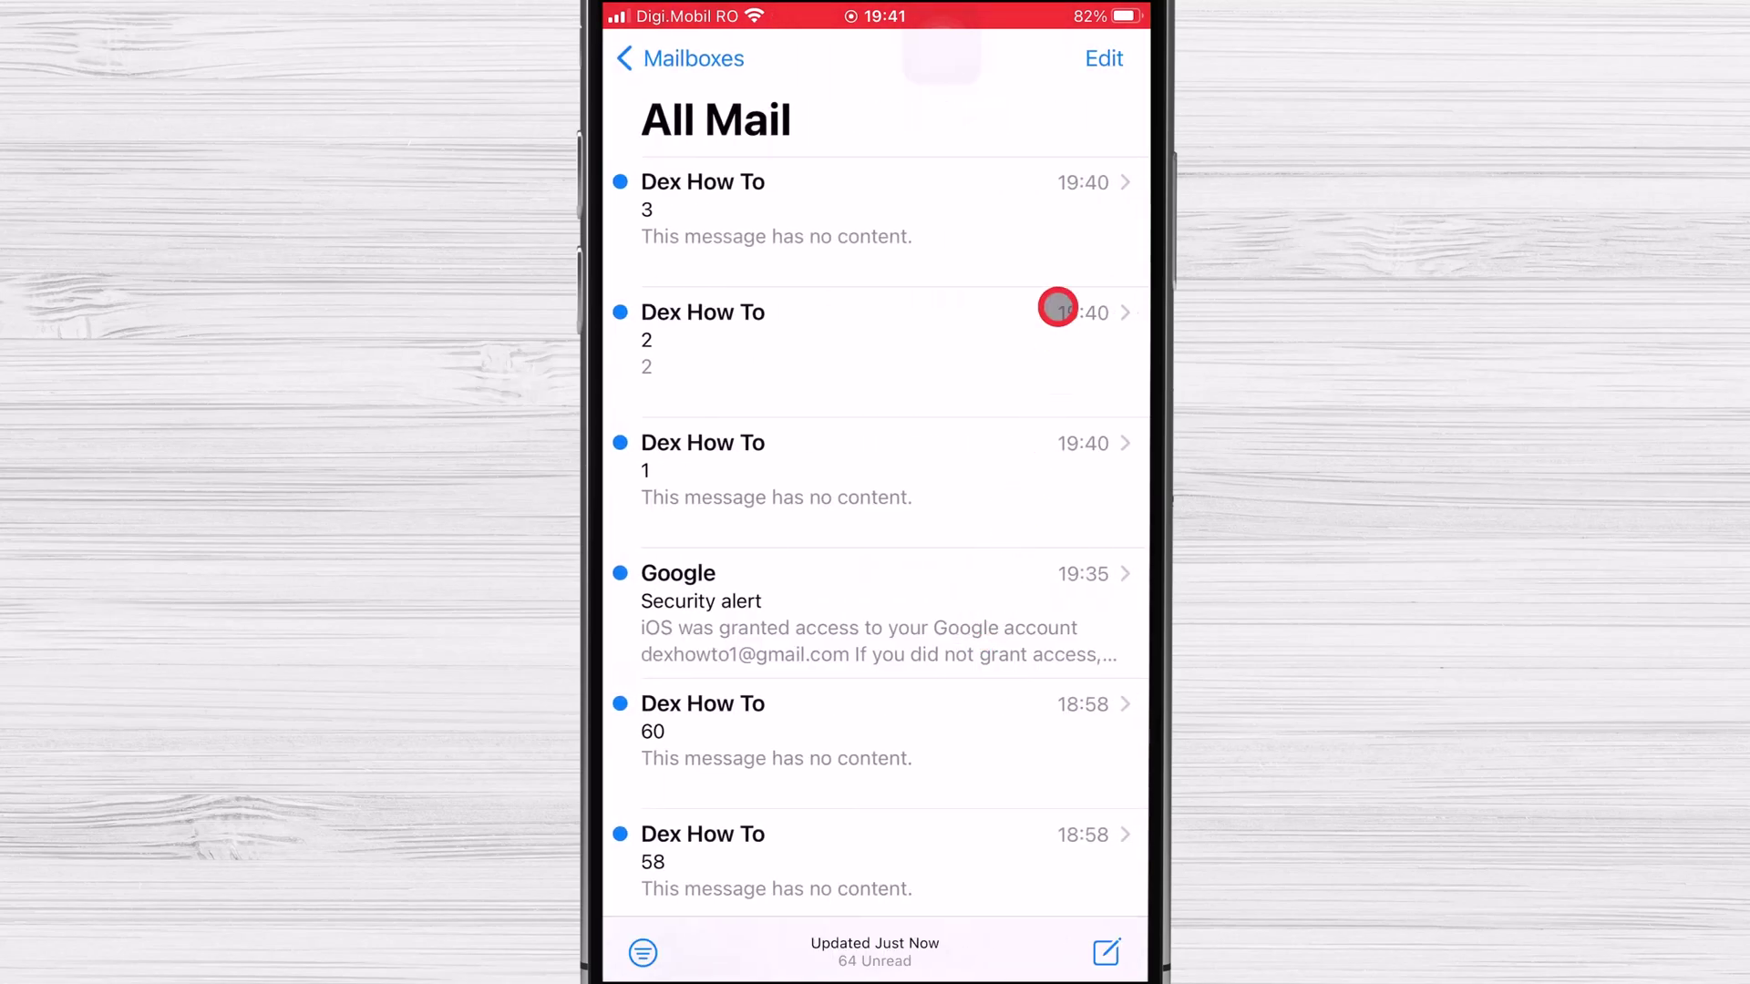
pyautogui.click(1100, 58)
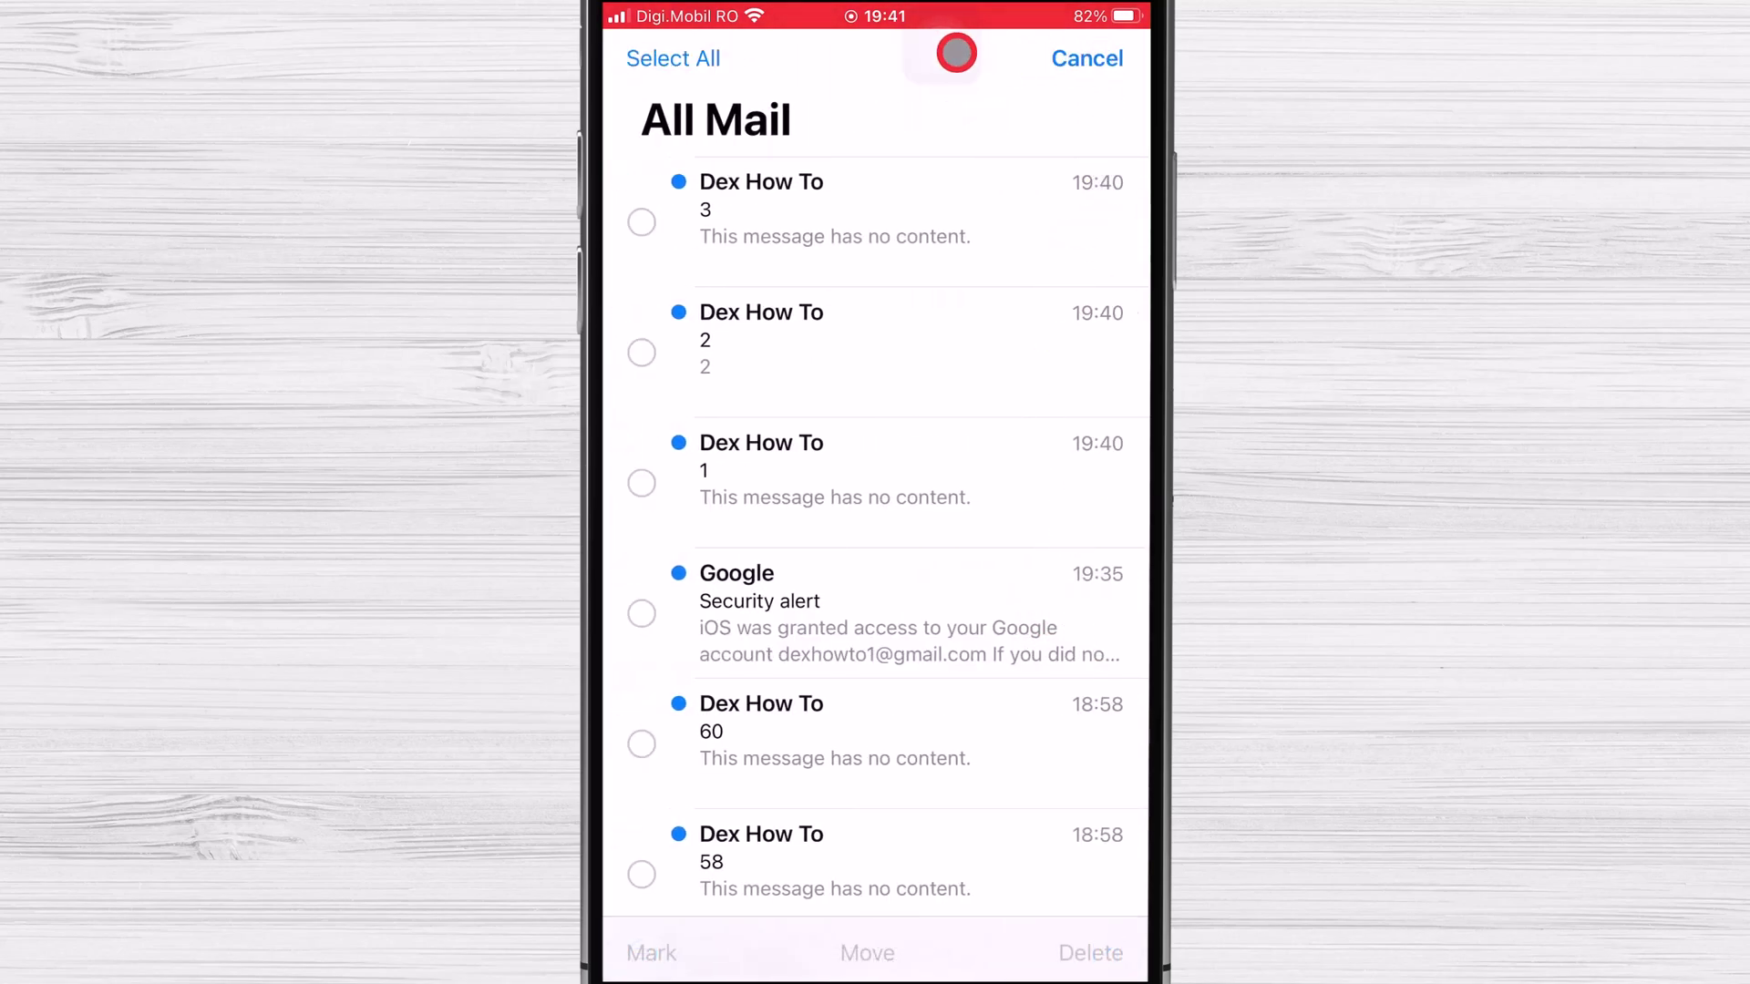
pyautogui.click(654, 58)
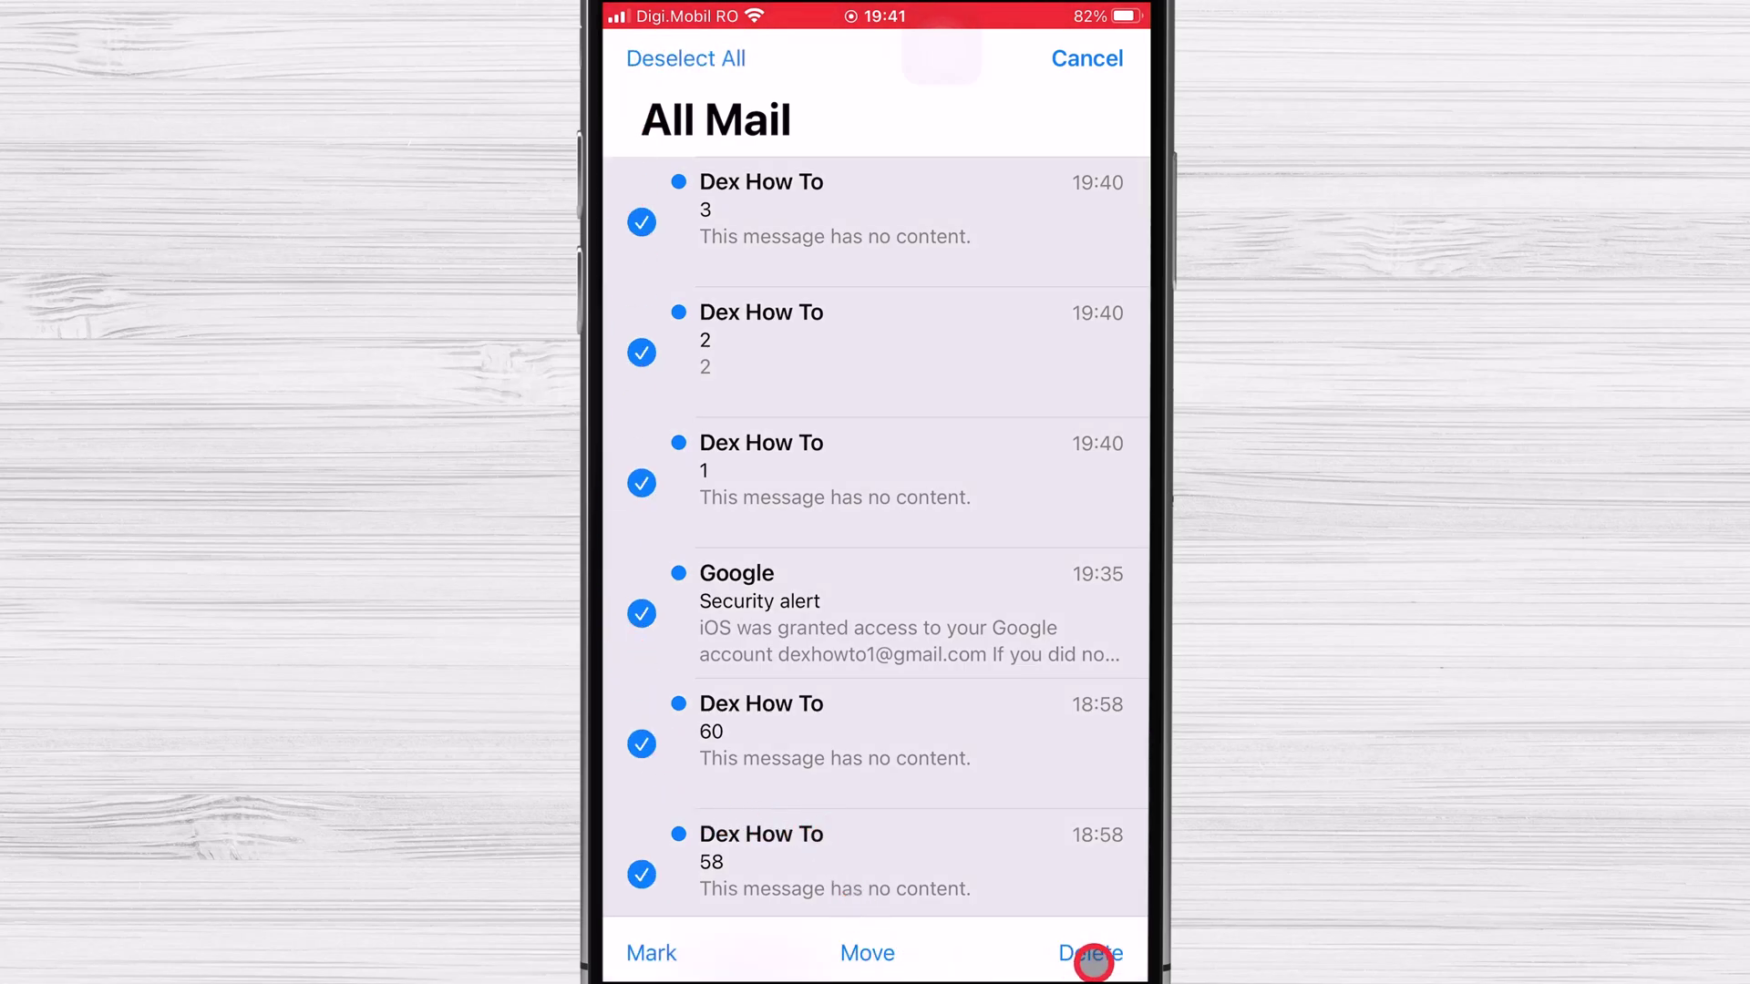
pyautogui.click(1101, 955)
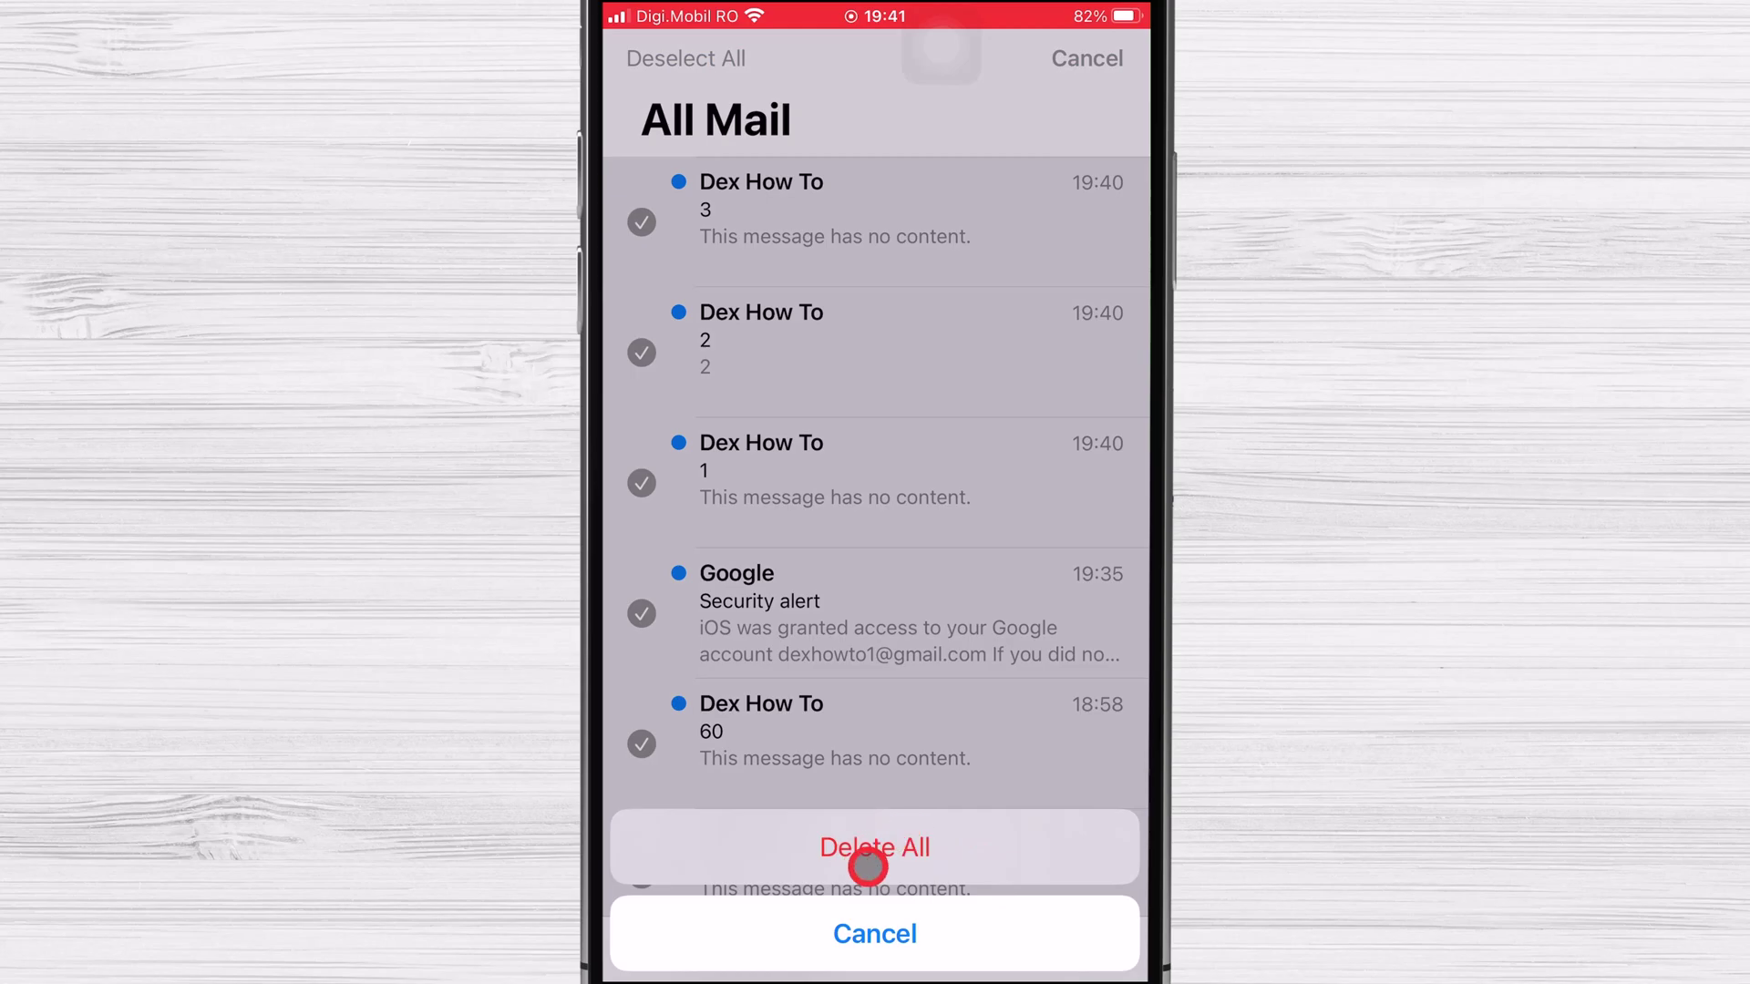
pyautogui.click(907, 856)
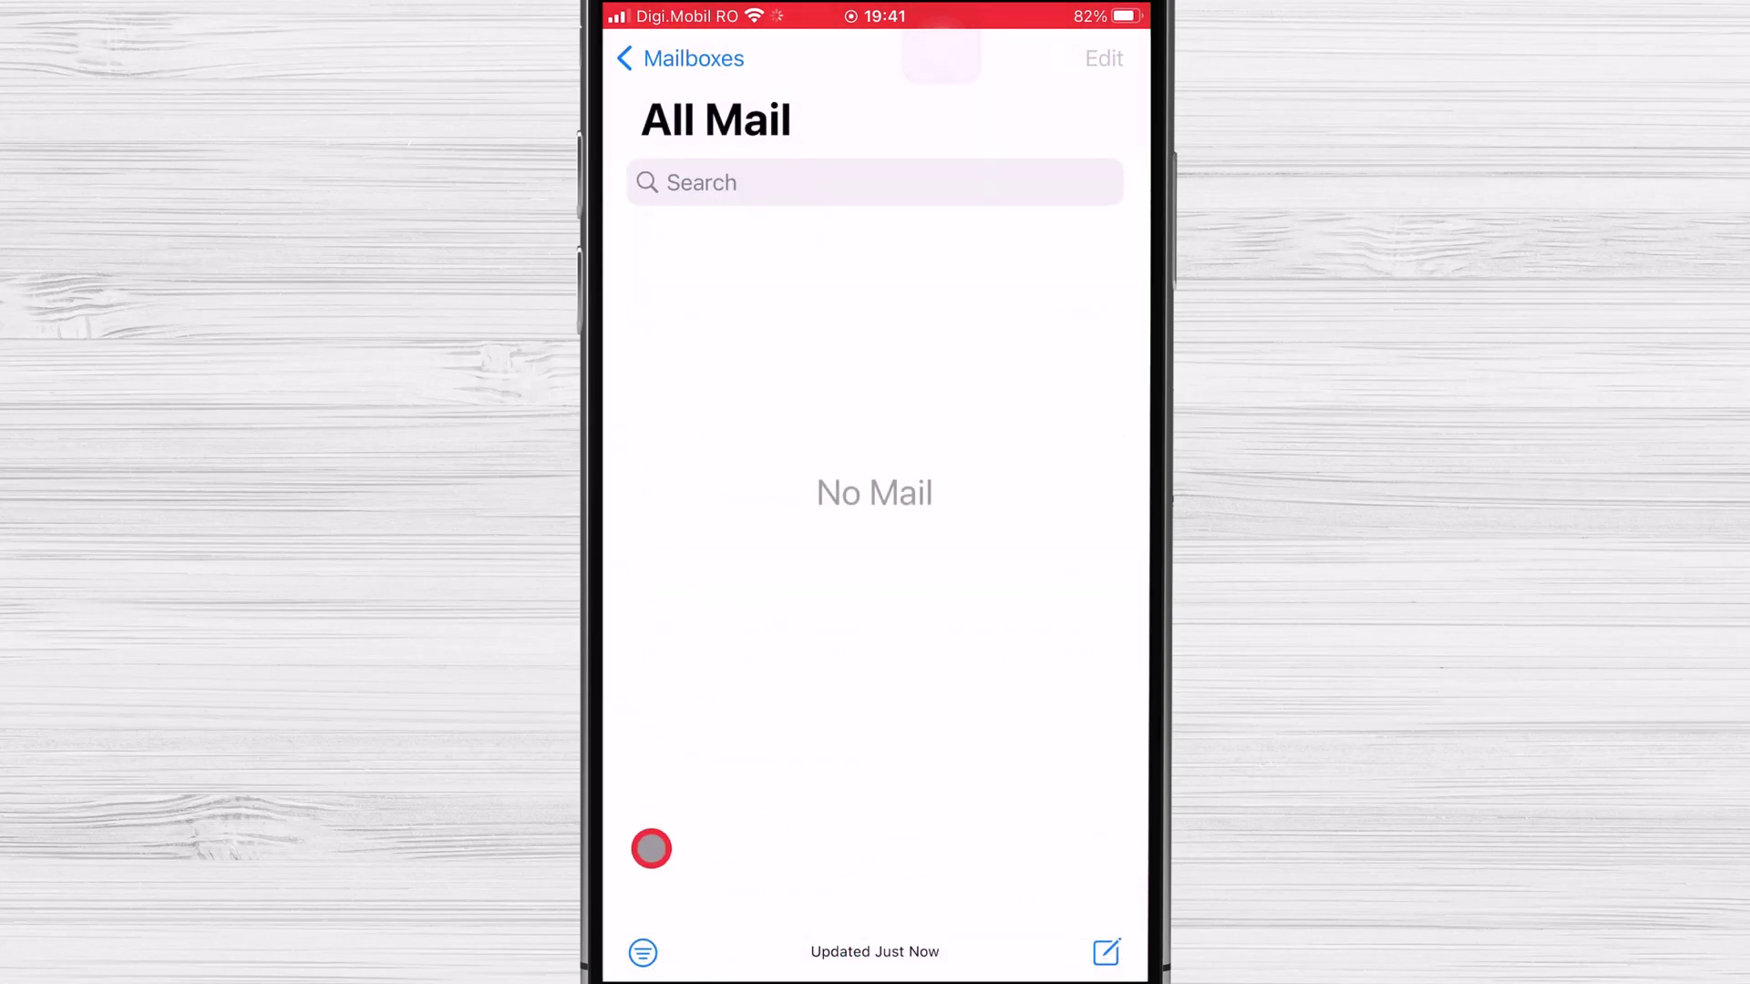
# Return to Mailboxes and open the Gmail Bin showing the 64 deleted messages.
pyautogui.click(708, 62)
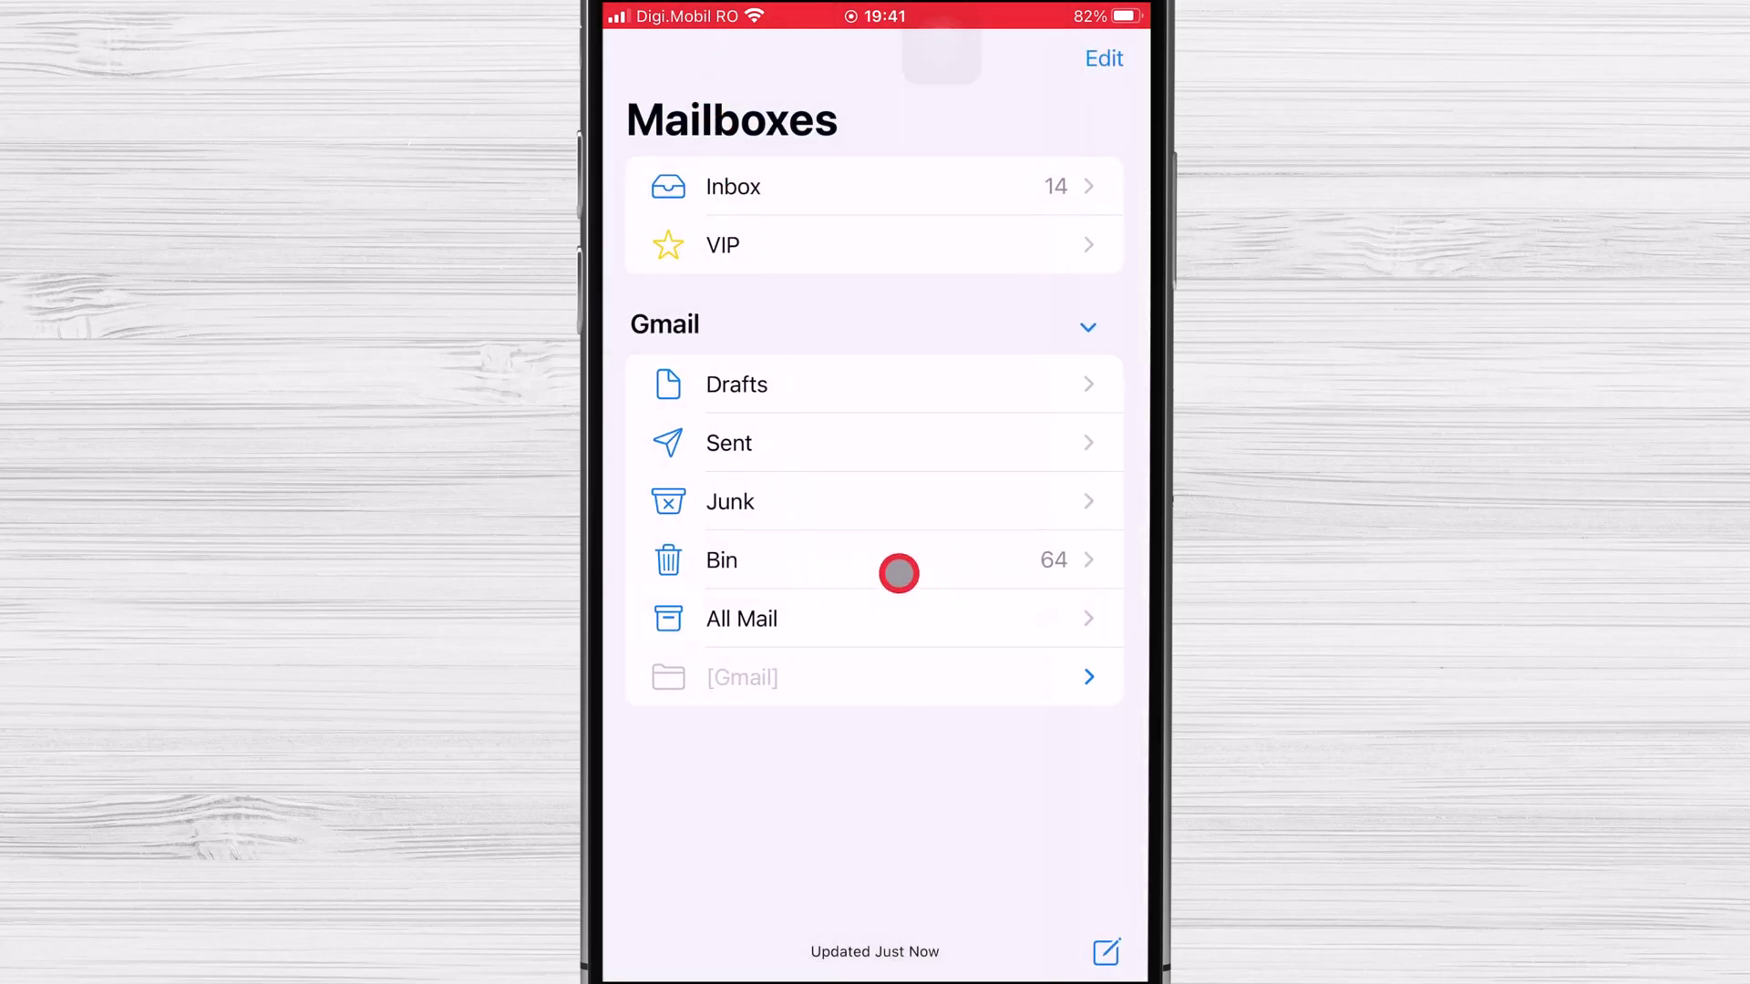
pyautogui.click(899, 573)
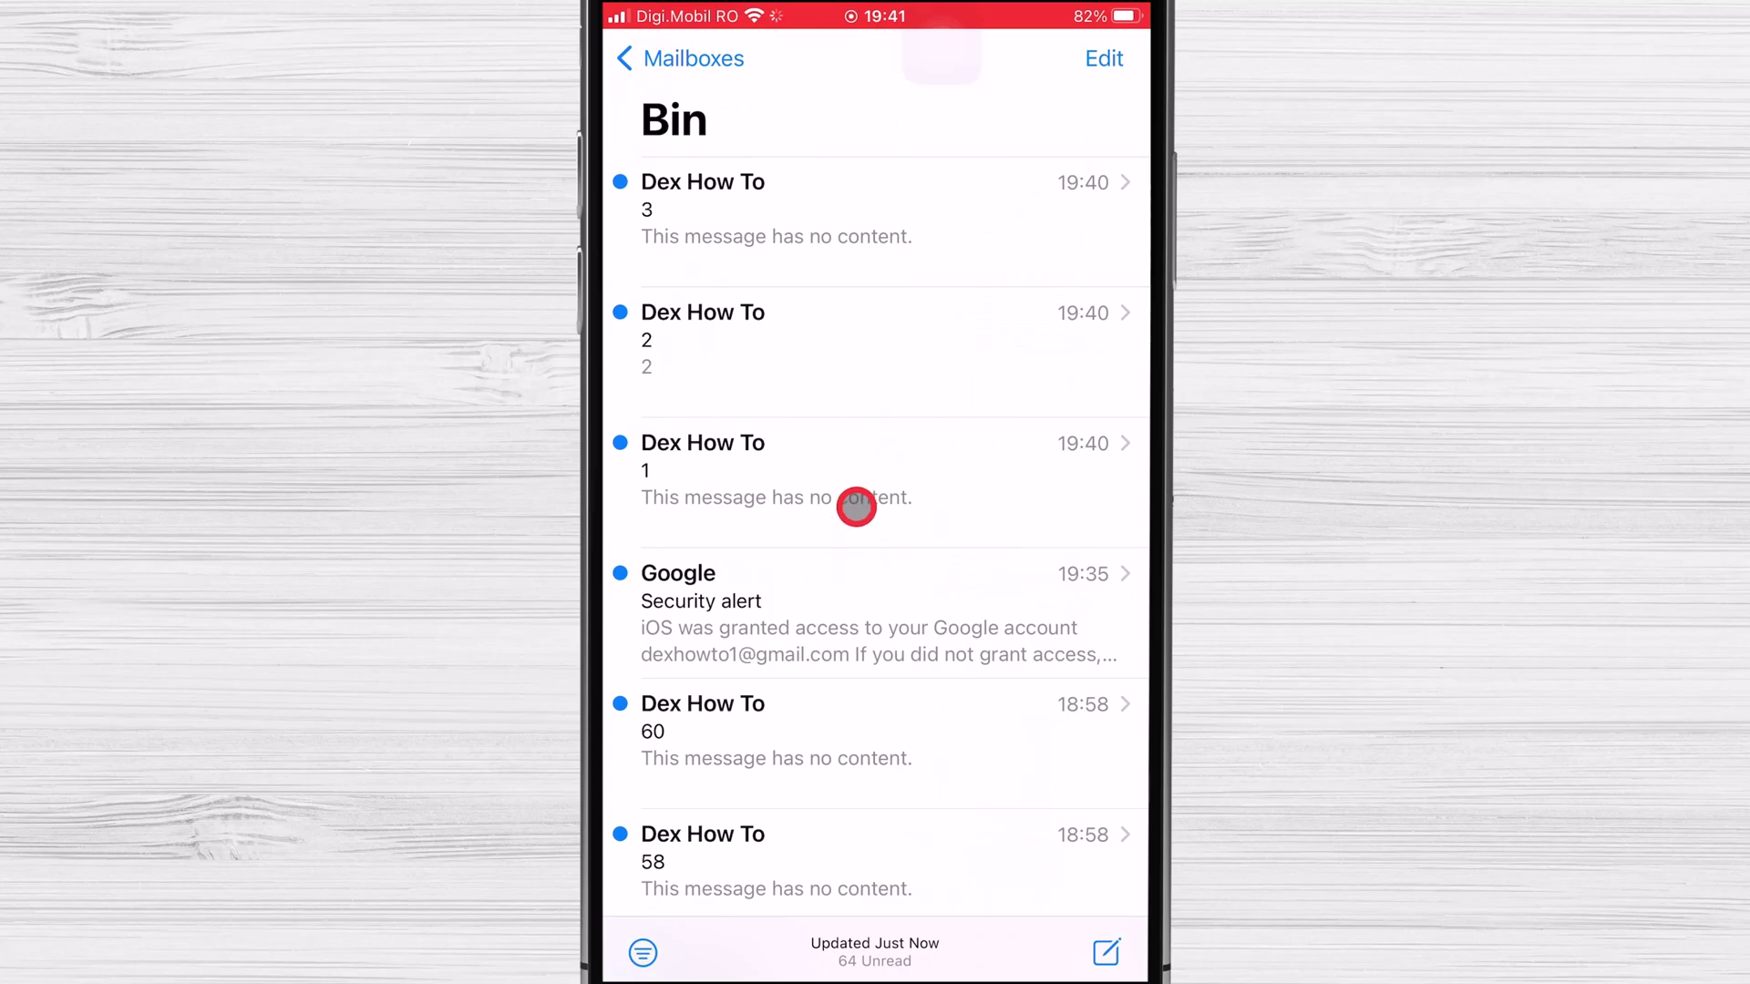